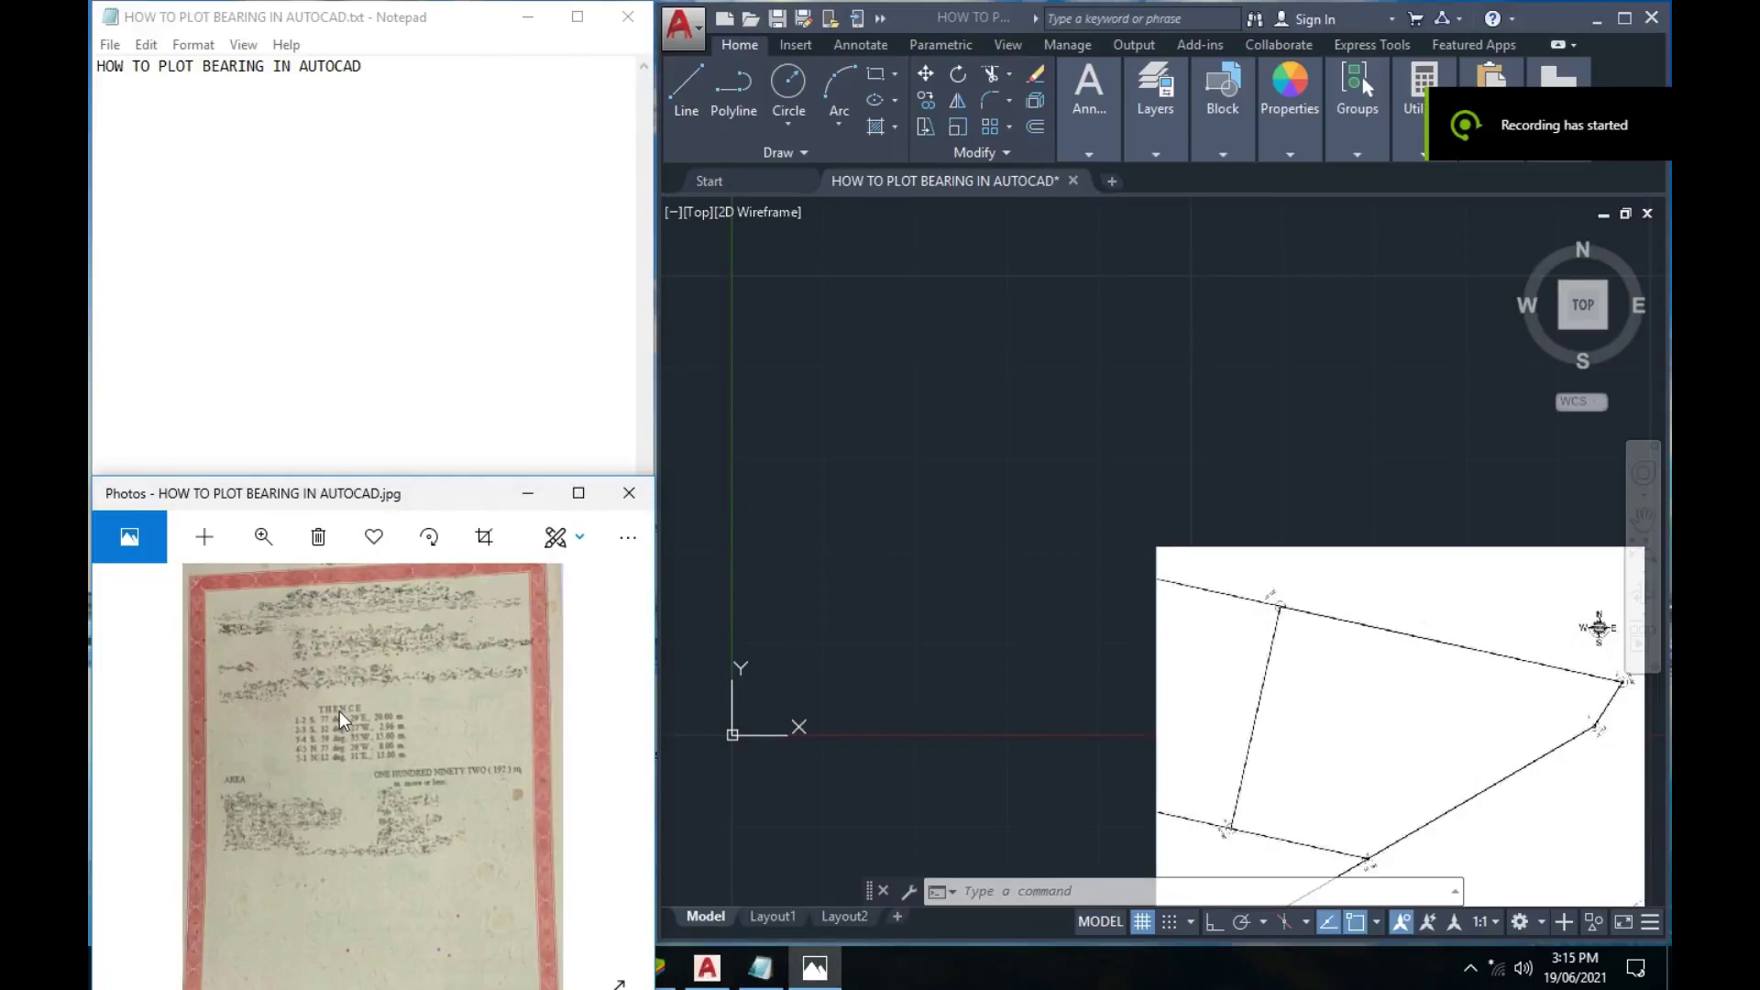
{"action": "scroll", "coordinate": [340, 711], "scroll_direction": "up", "scroll_amount": 3}
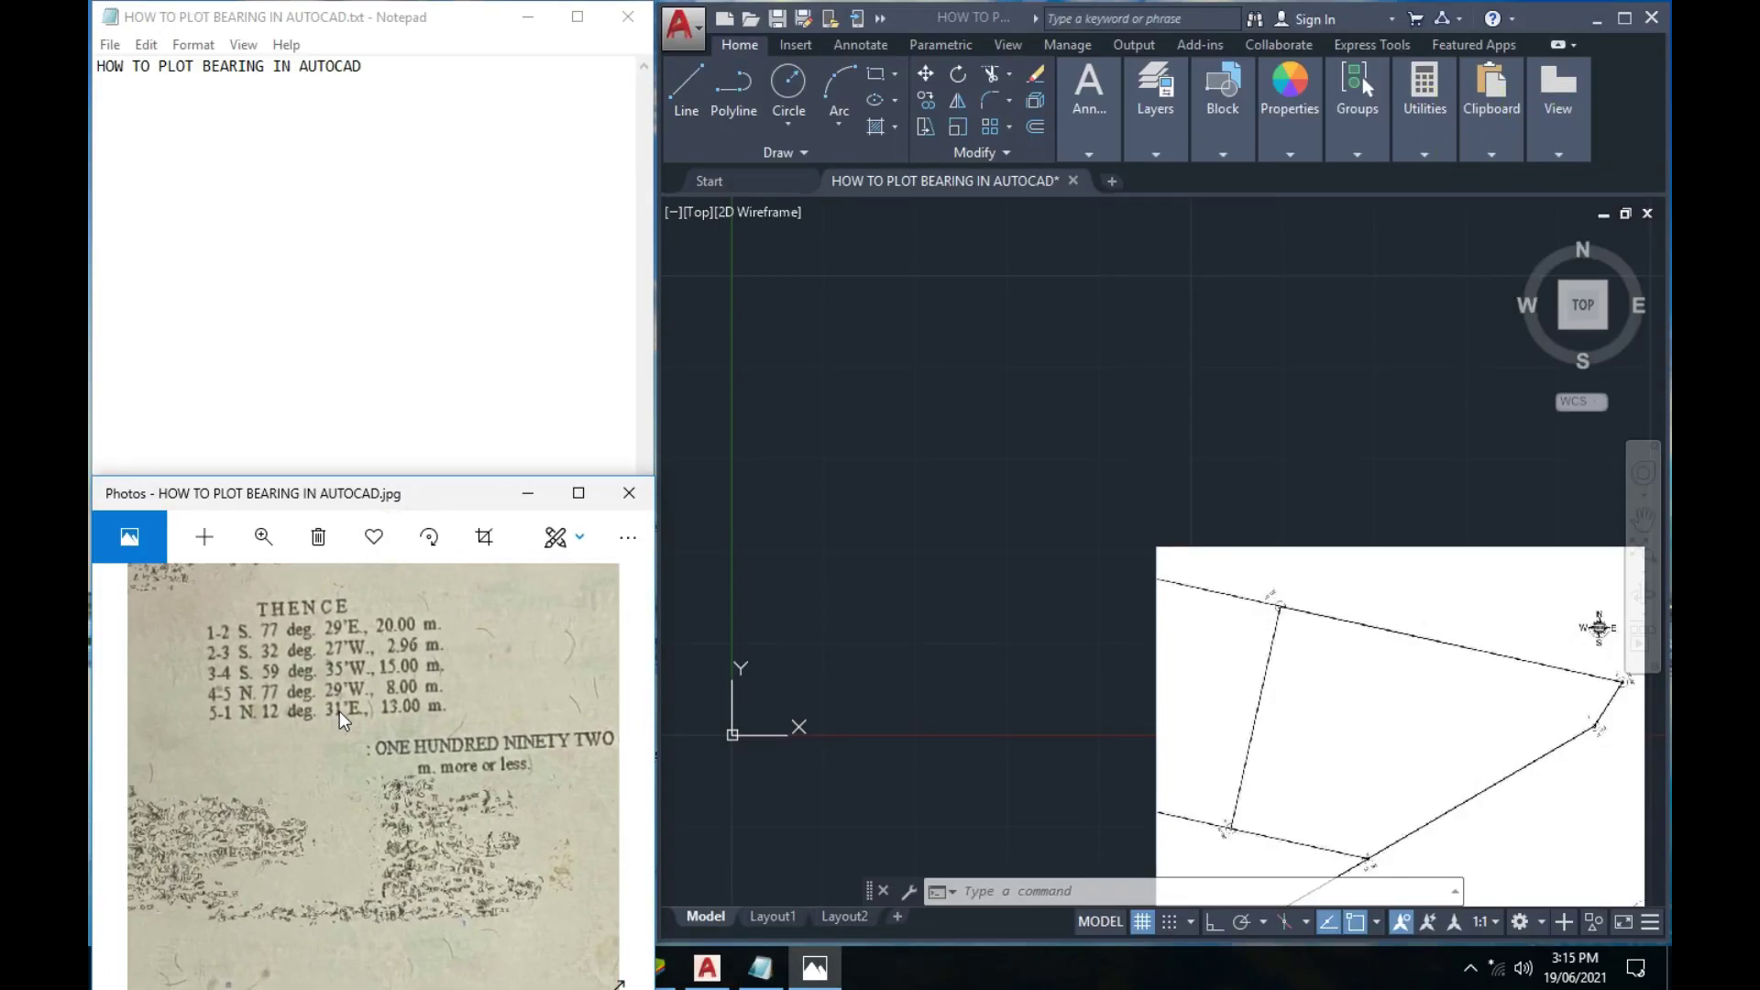
Paste the step-by-step plotting notes into Notepad below the title line.
{"action": "left_click", "coordinate": [397, 368]}
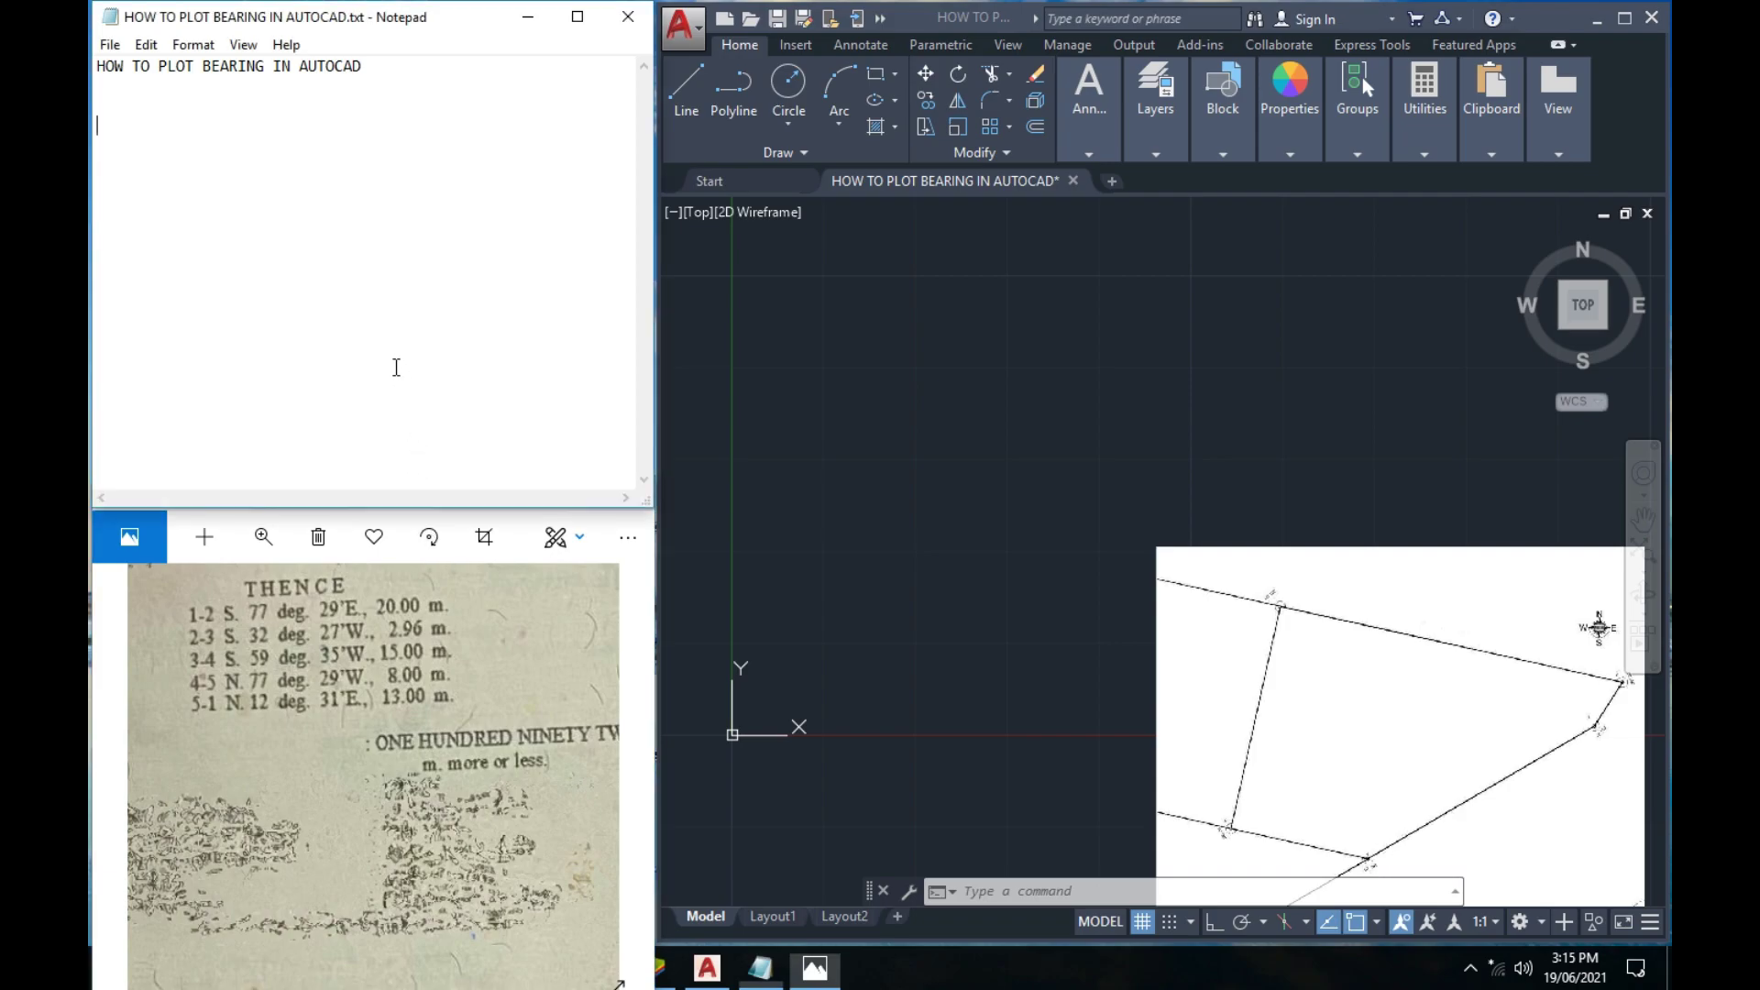
{"action": "left_click_drag", "start_coordinate": [365, 67], "coordinate": [96, 65]}
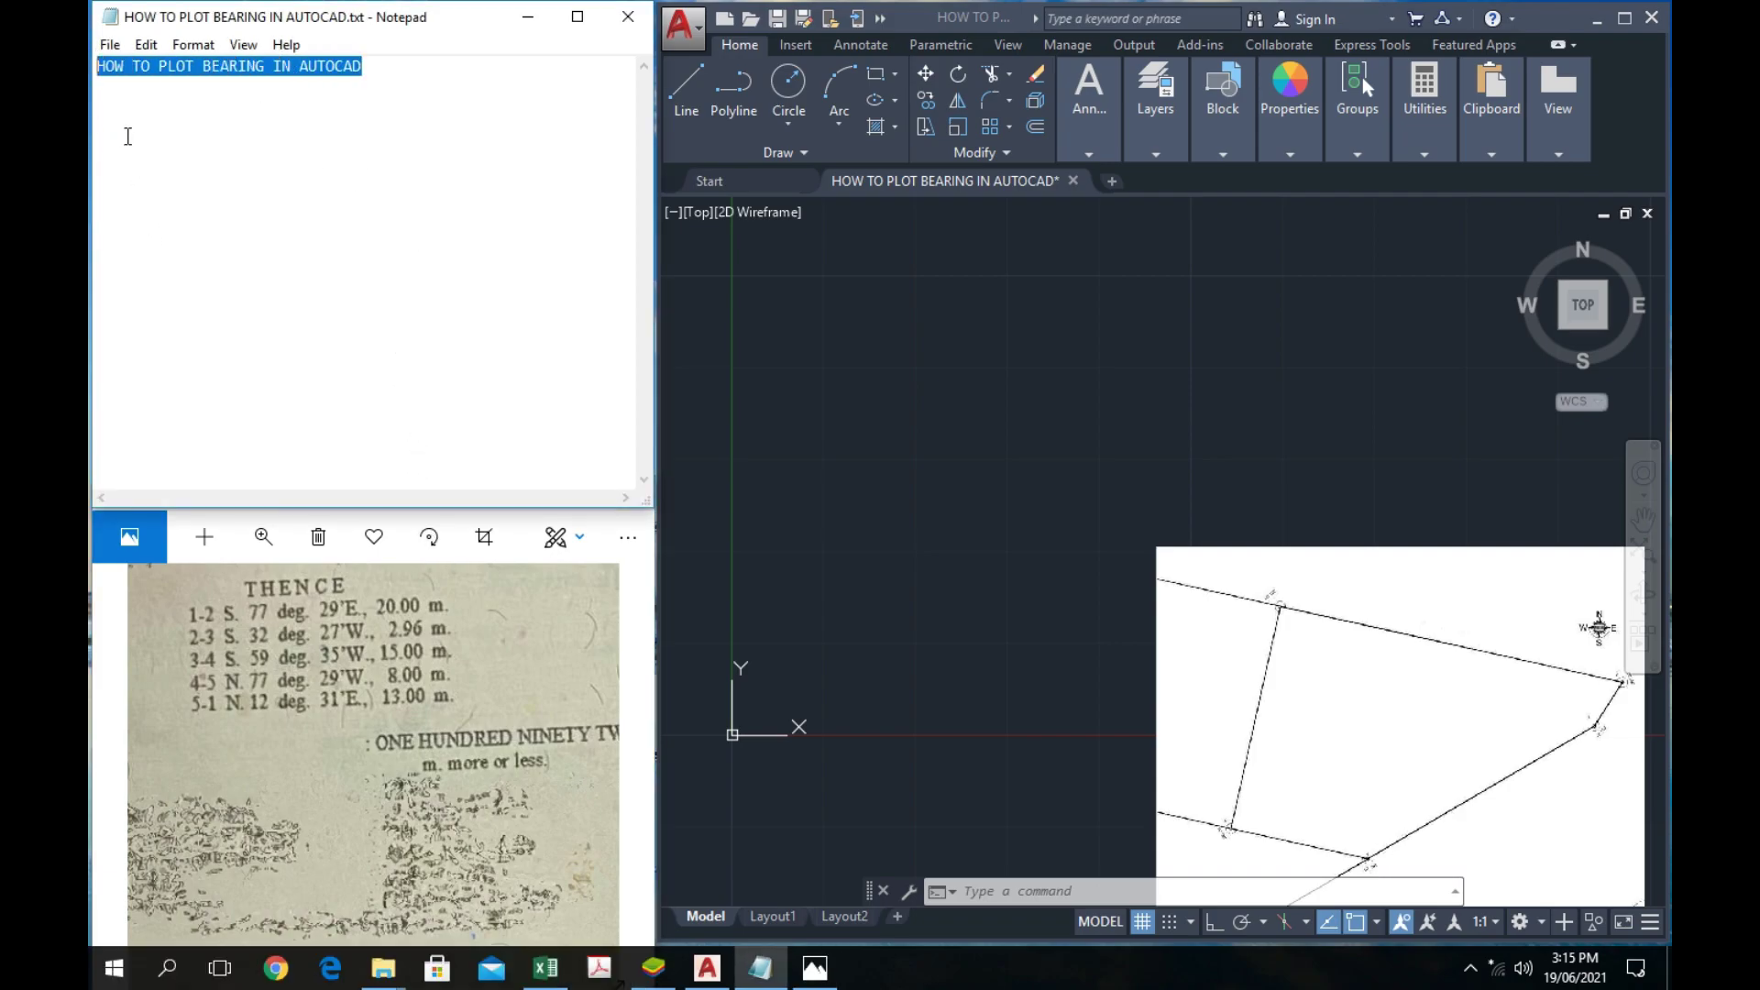
{"action": "left_click", "coordinate": [110, 104]}
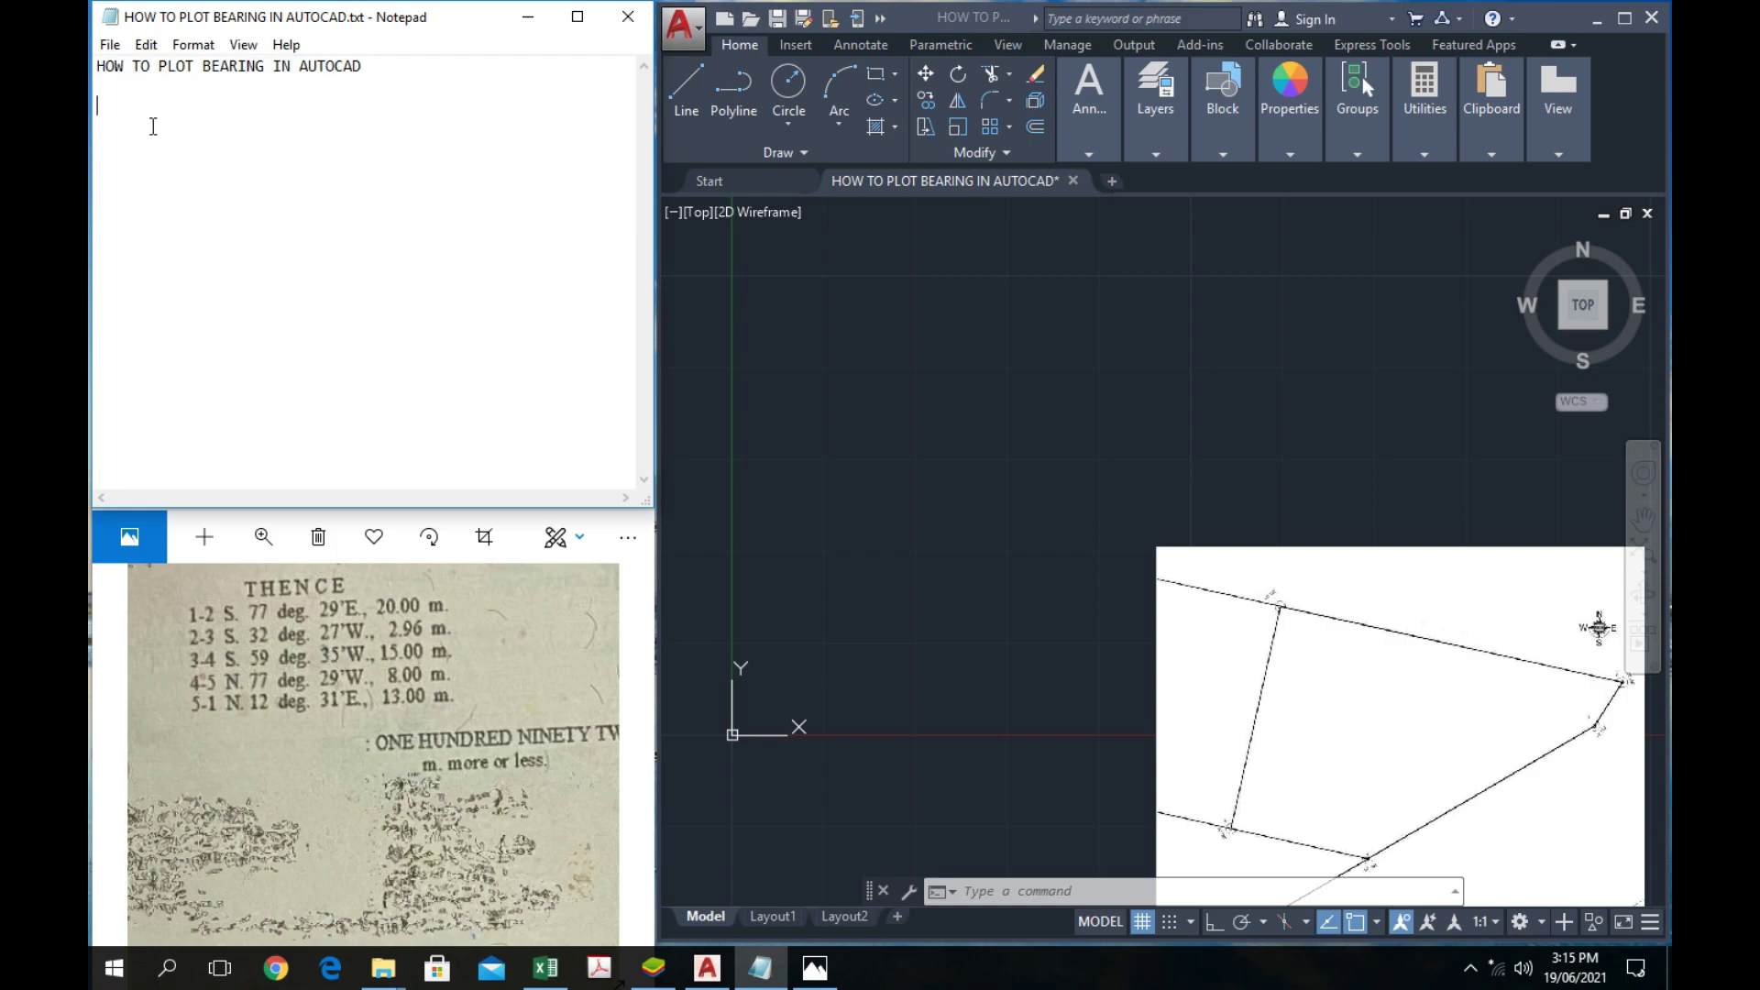
{"action": "type", "text": "**STEP 1 command: UNITS angle > surveyor units Insertion scale > meters  **STEP 2 command: PL or POLYLINE 0.00,0.00 FOR LINE 1-2 @20.00<s77d29'e FOR LINE 2-3 @2.96<s32d27'w FOR LINE 3-4 @15.00<s59d35'w FOR LINE 4-5 @8.00<n77d29'w FOR LINE 5-1 command: CLOSE"}
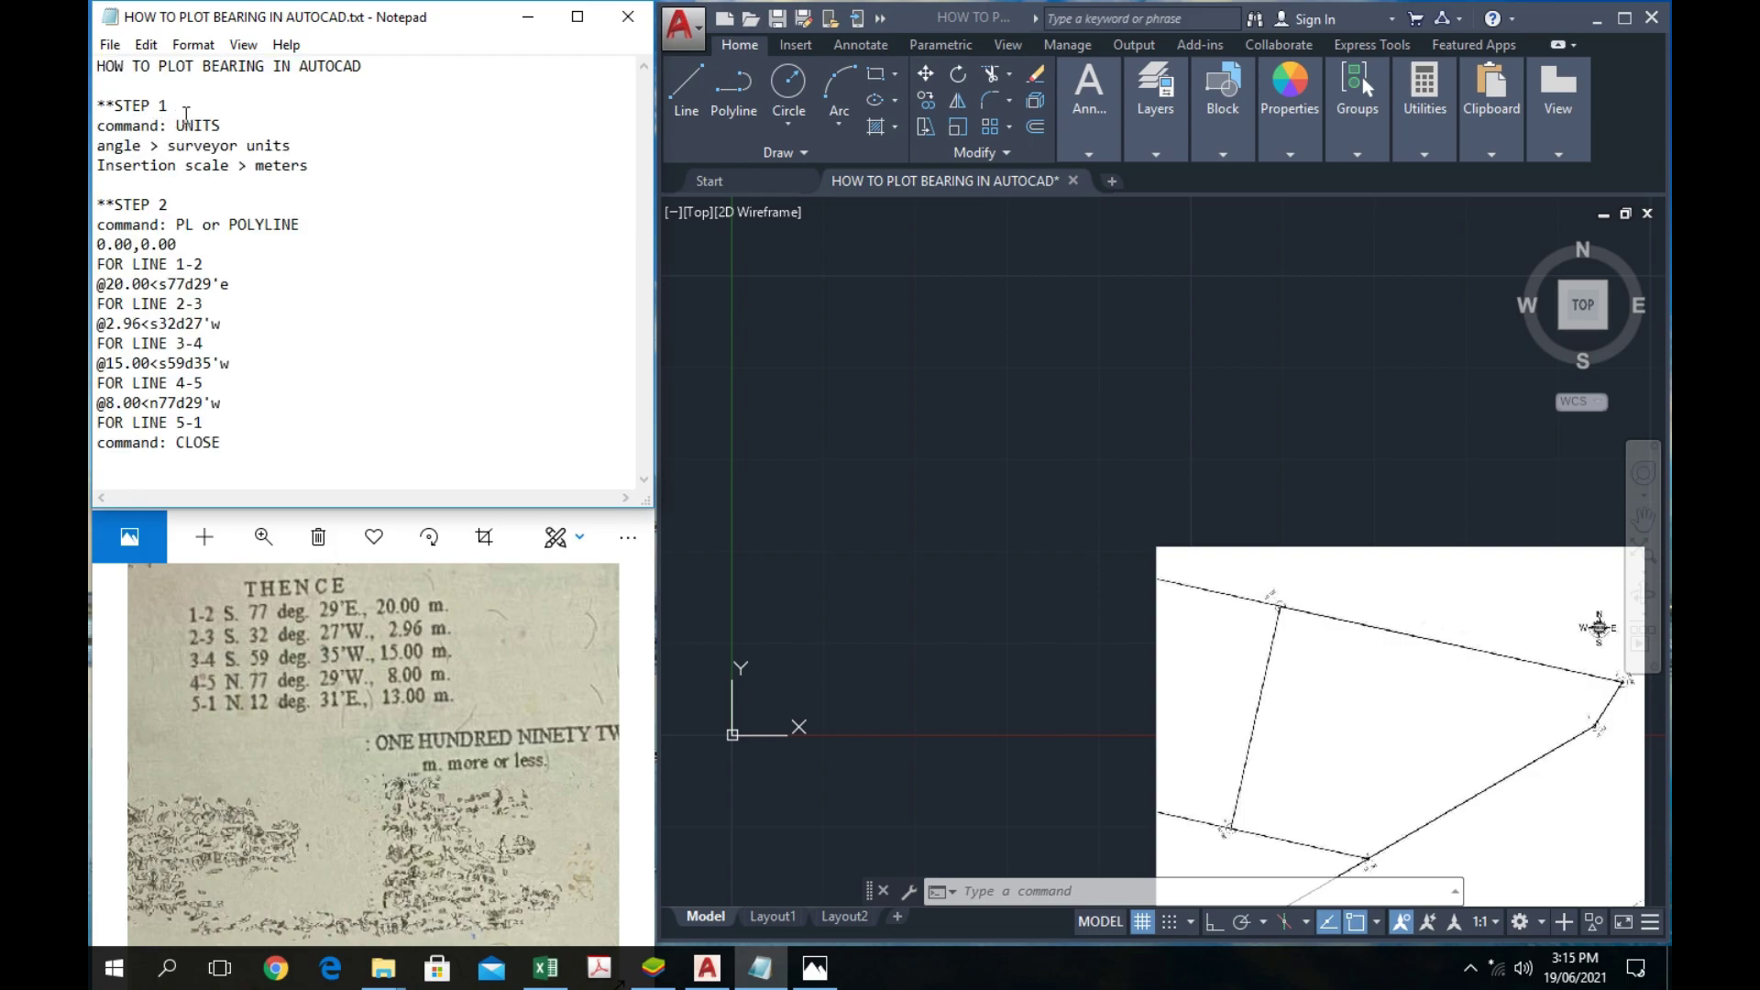
Highlight the four STEP 1 lines, including the UNITS command.
{"action": "left_click_drag", "start_coordinate": [169, 105], "coordinate": [96, 106]}
{"action": "left_click_drag", "start_coordinate": [222, 125], "coordinate": [97, 128]}
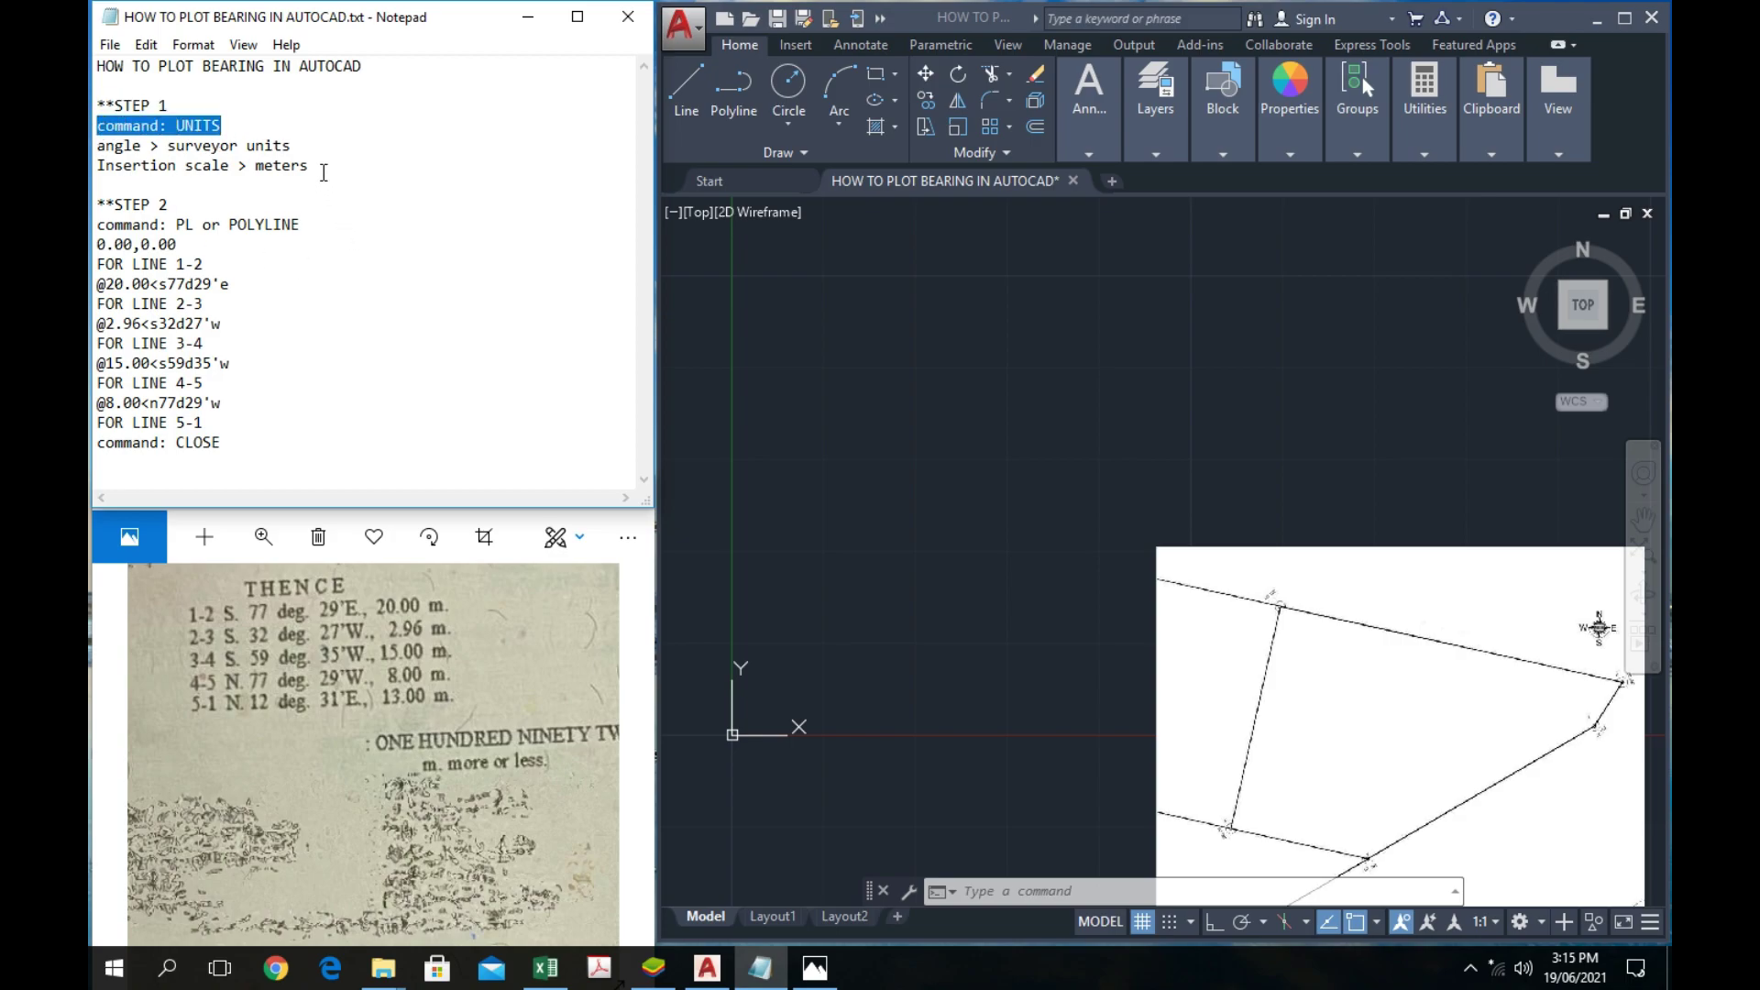
{"action": "left_click_drag", "start_coordinate": [322, 172], "coordinate": [97, 106]}
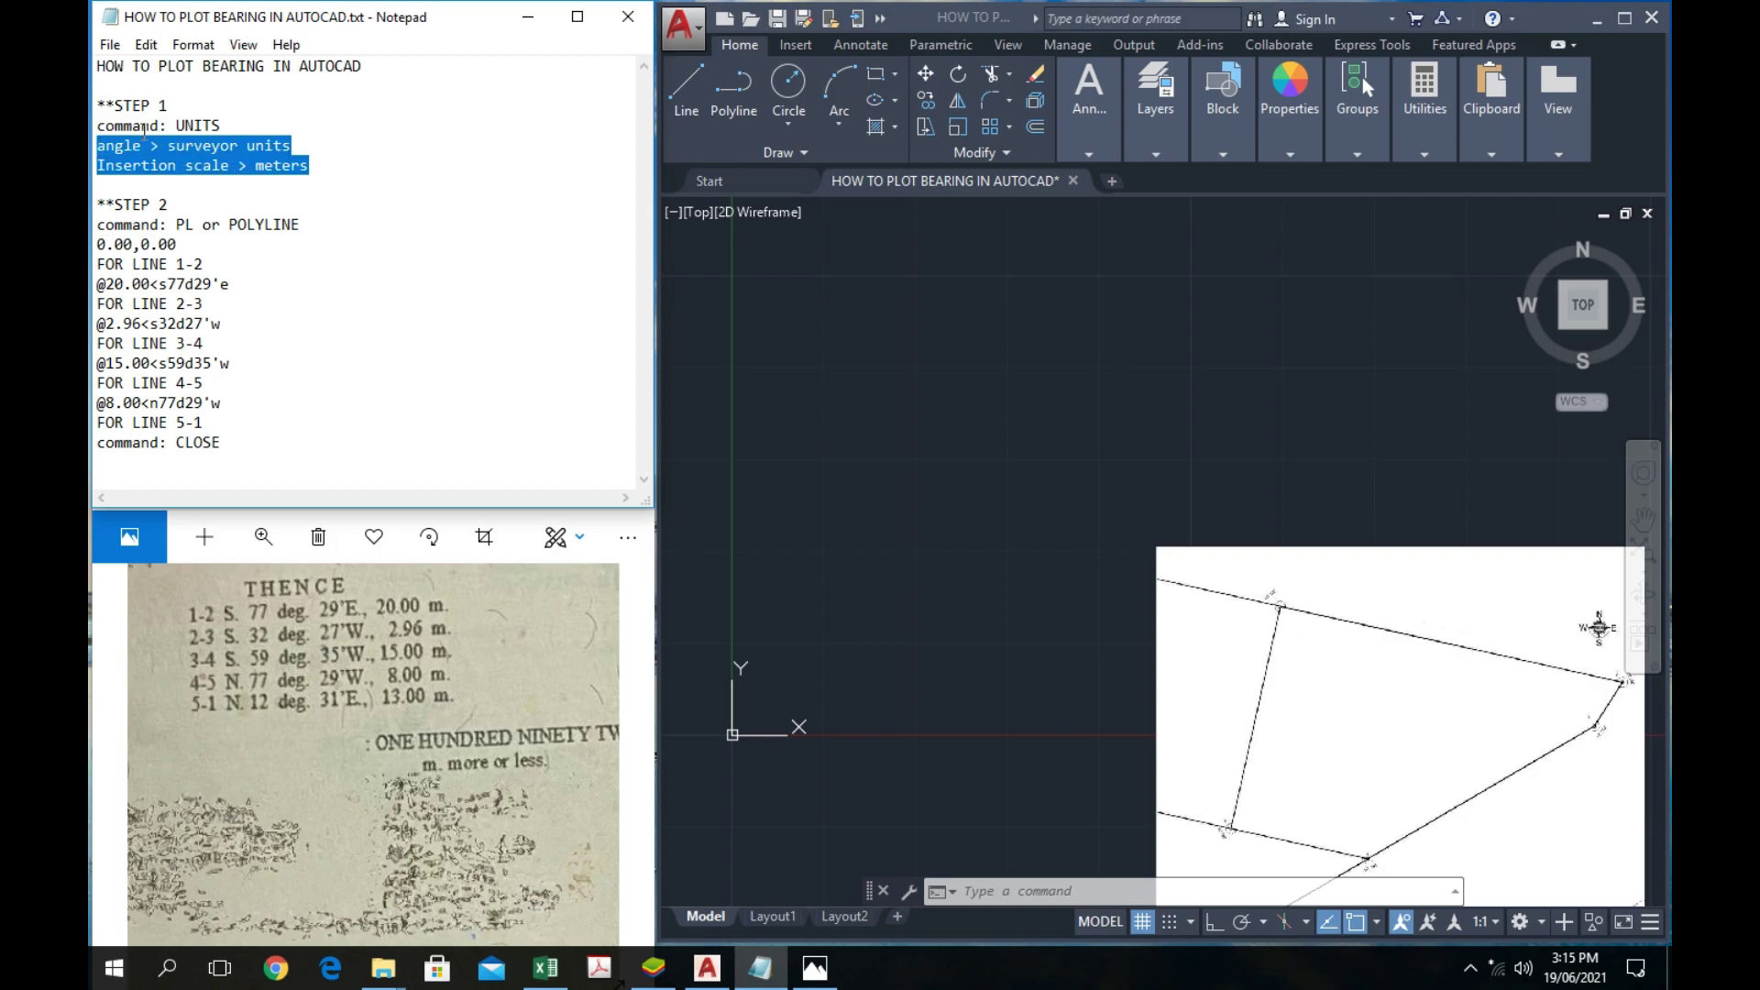
Set drawing units to Surveyor's Units angles and Meters insertion scale, checking the notes.
{"action": "left_click", "coordinate": [985, 888]}
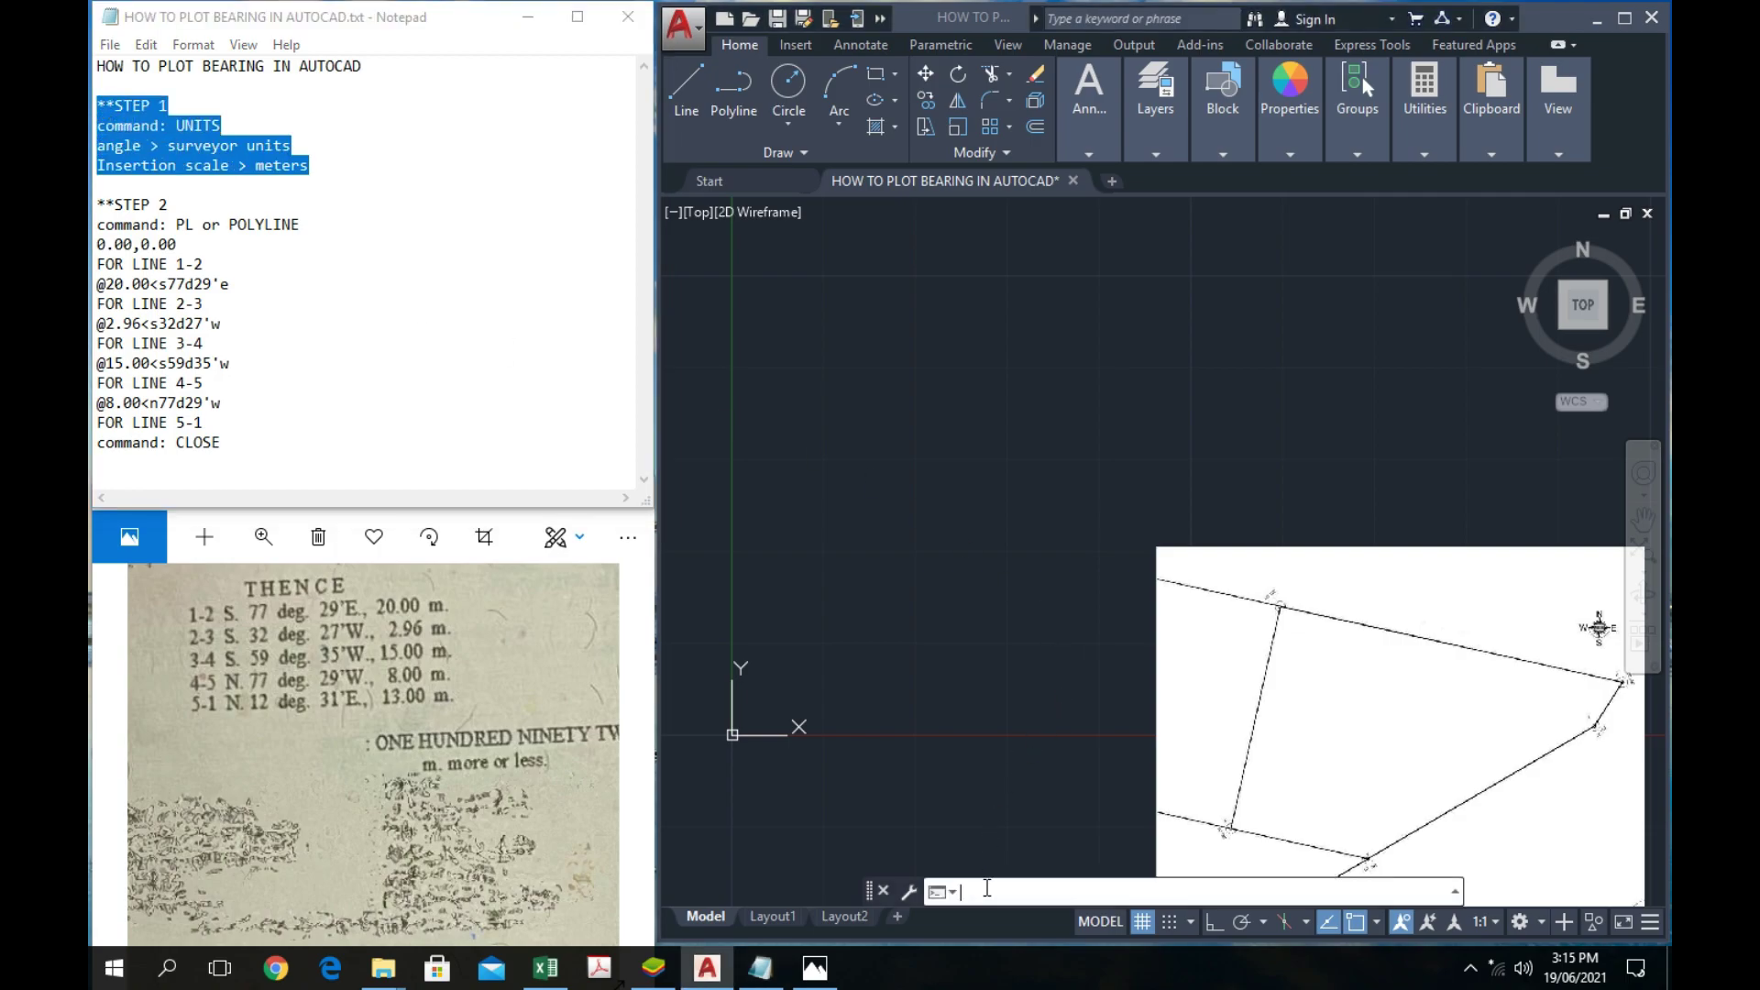
{"action": "type", "text": "UNITS"}
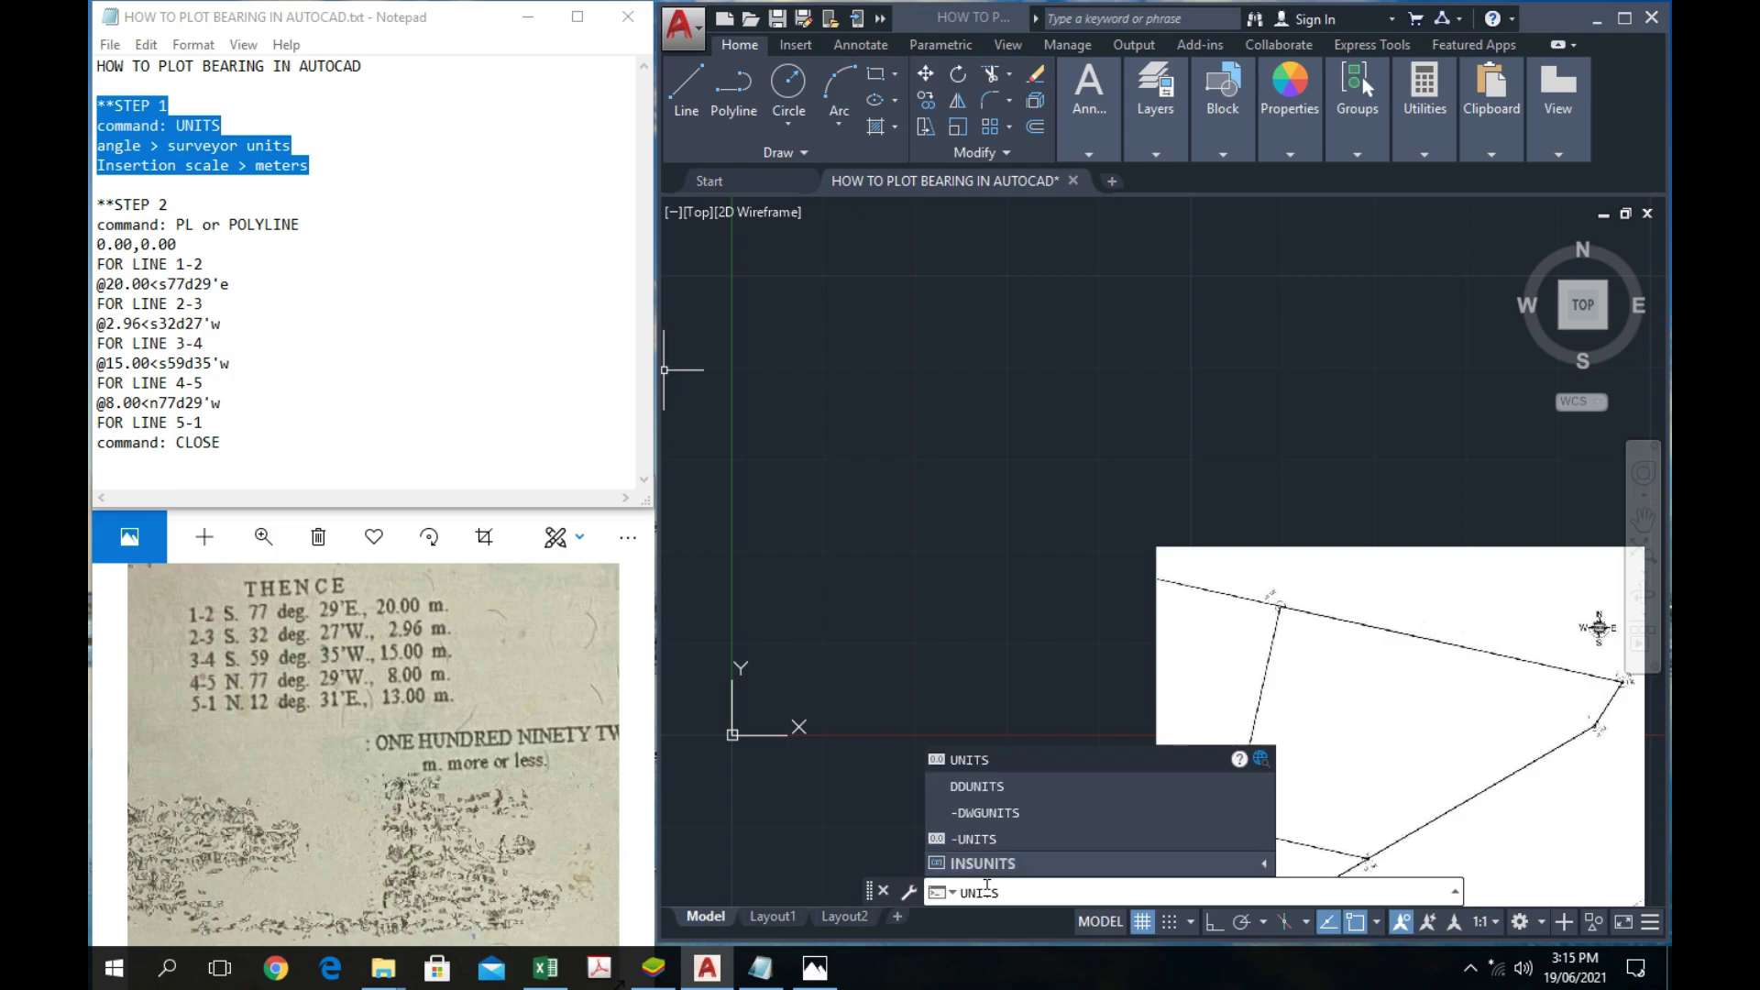
{"action": "key", "text": "Return"}
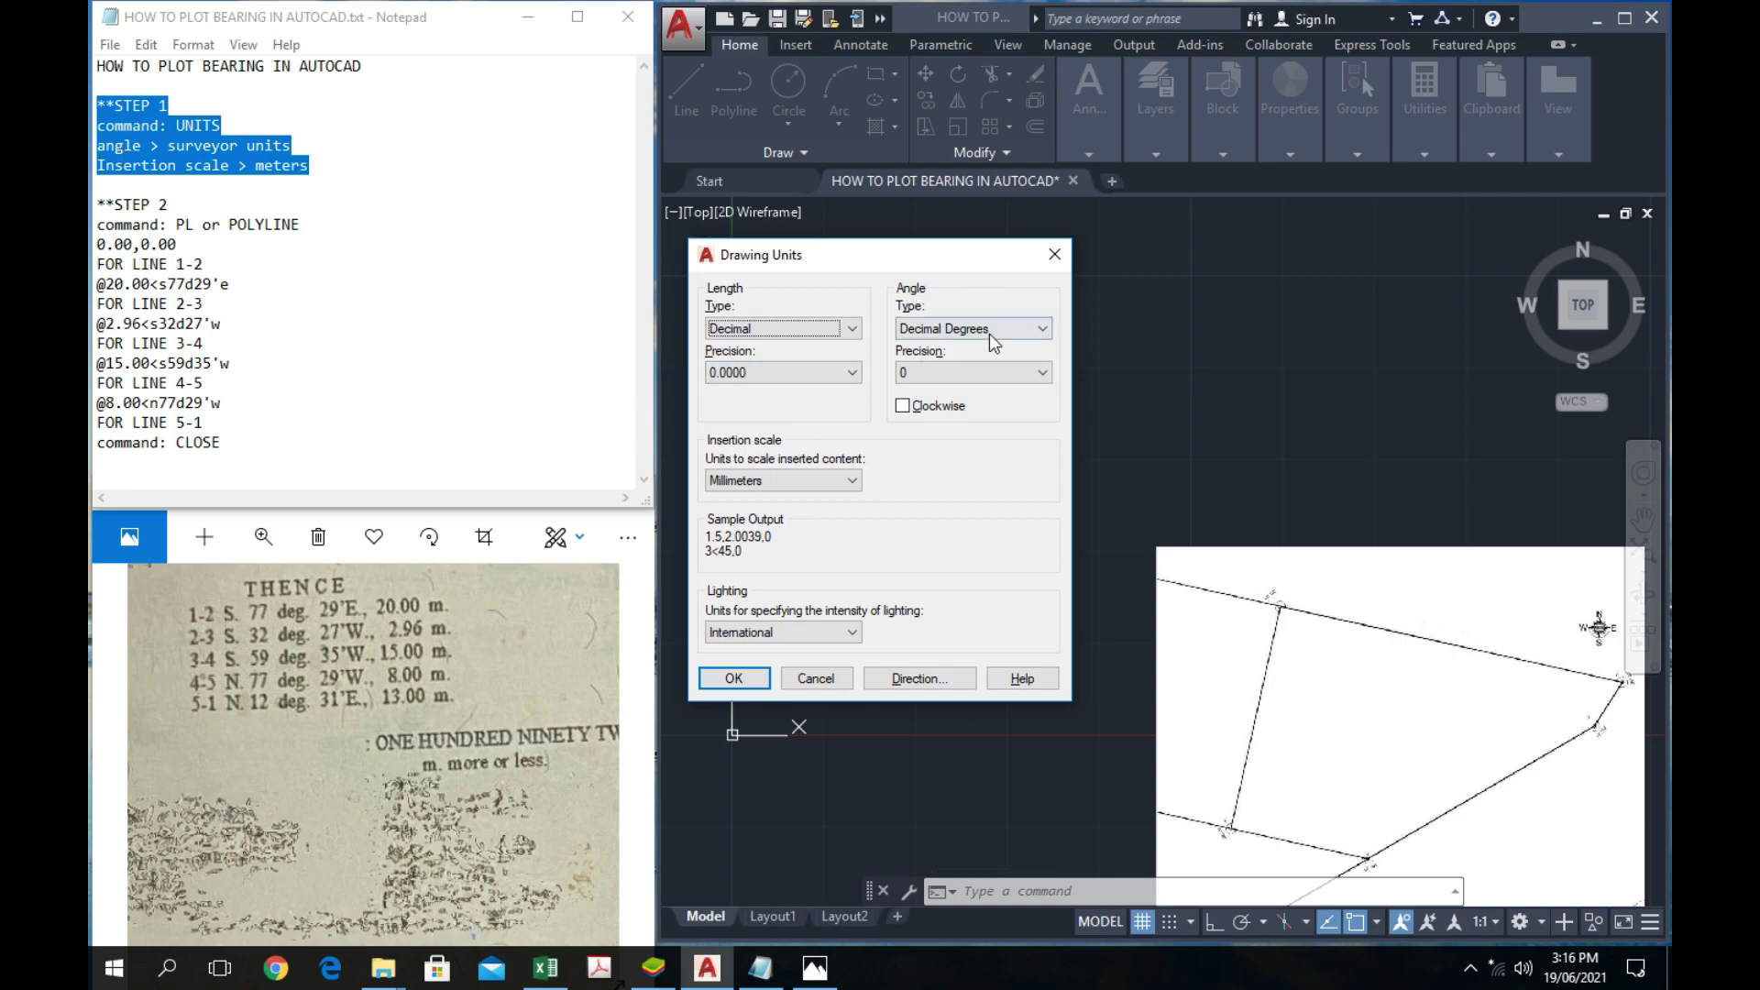
{"action": "left_click", "coordinate": [1047, 330]}
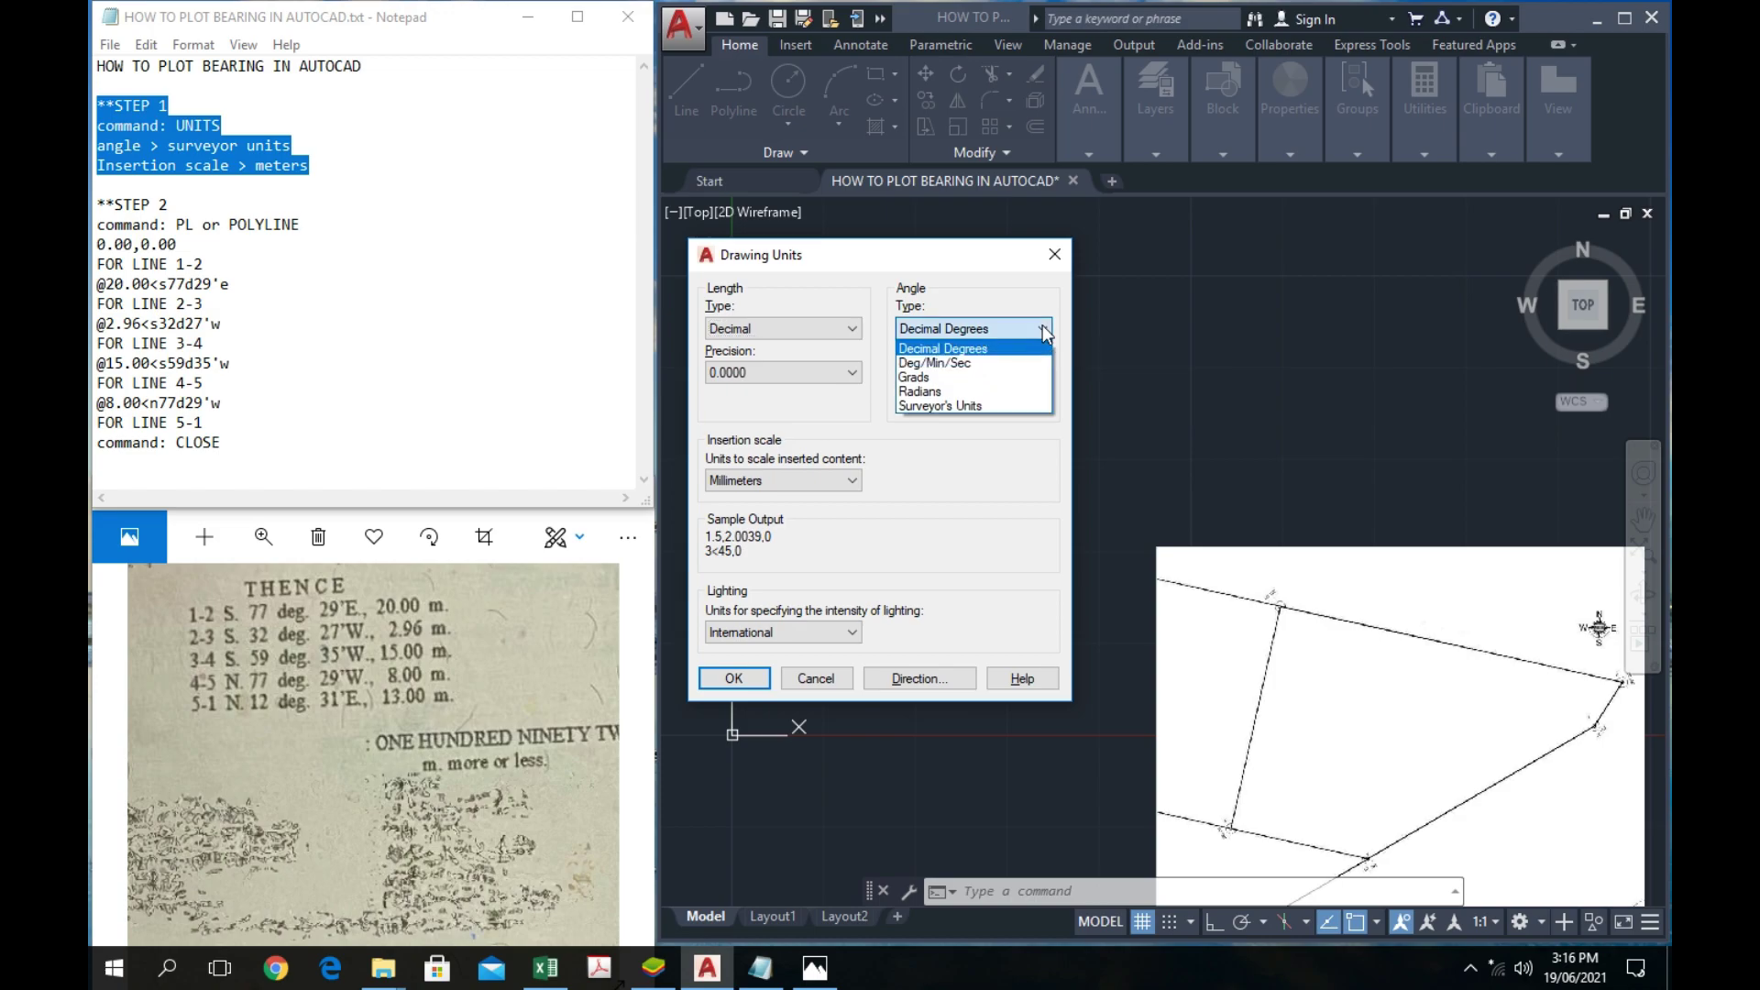
{"action": "left_click", "coordinate": [950, 404]}
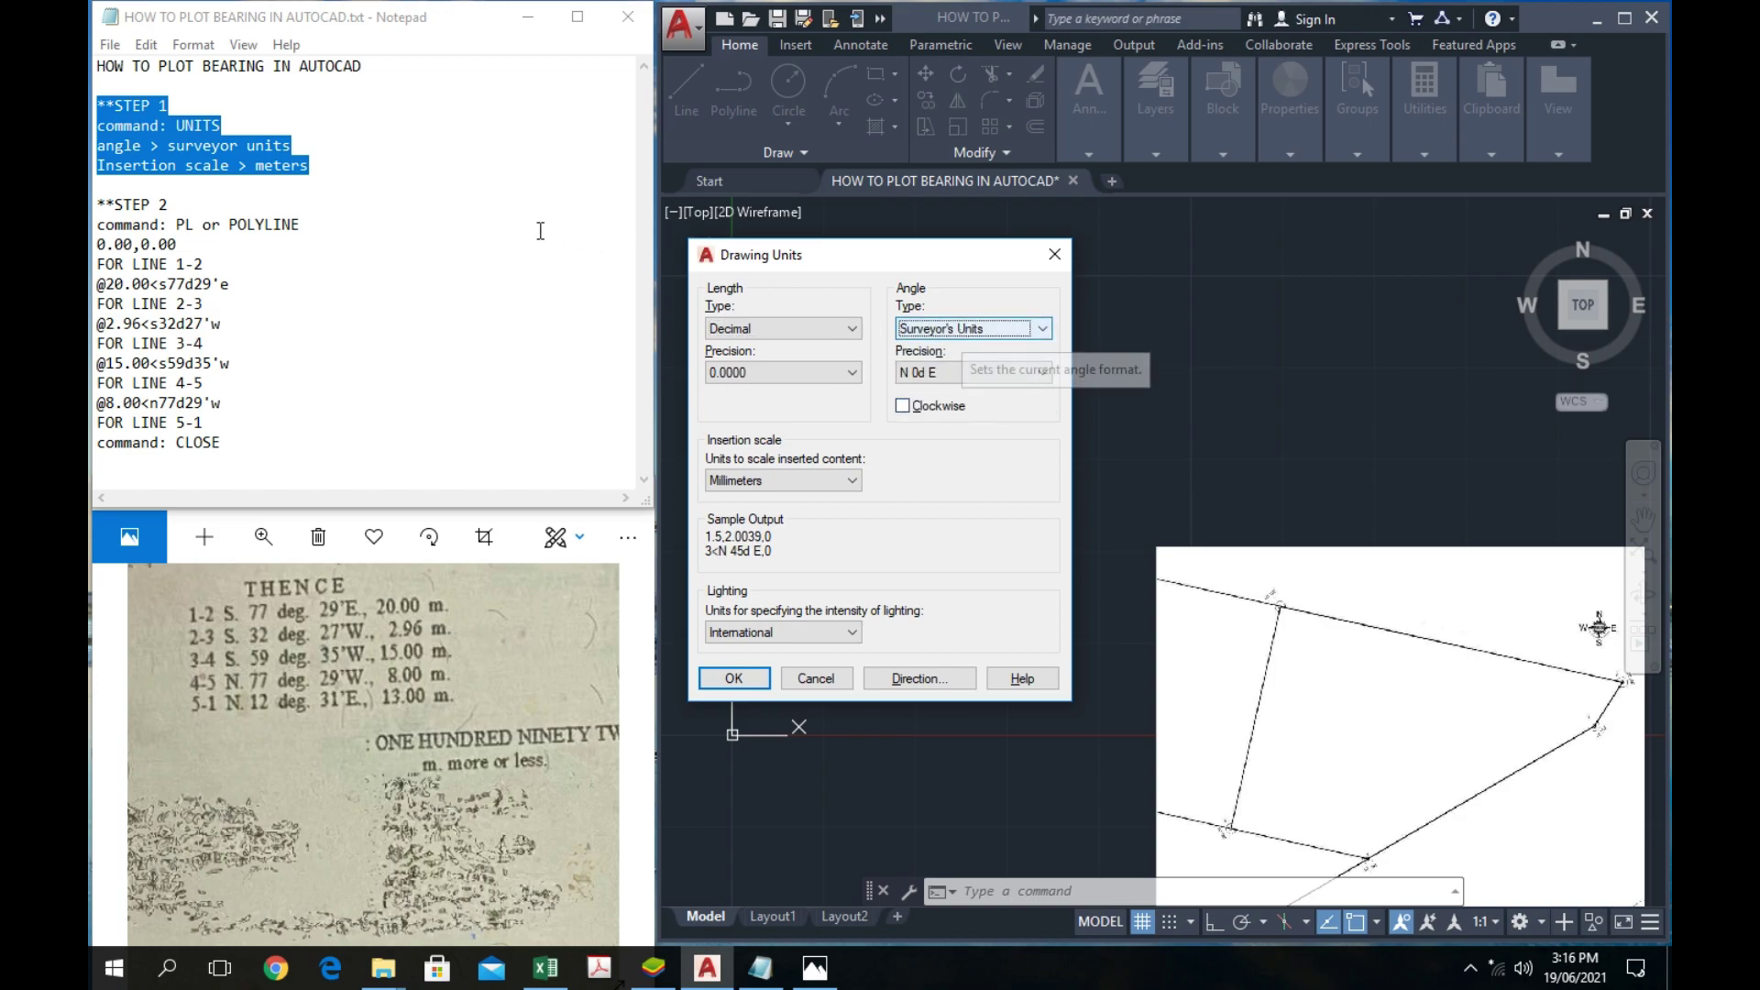
{"action": "left_click", "coordinate": [289, 151]}
{"action": "left_click_drag", "start_coordinate": [290, 146], "coordinate": [167, 146]}
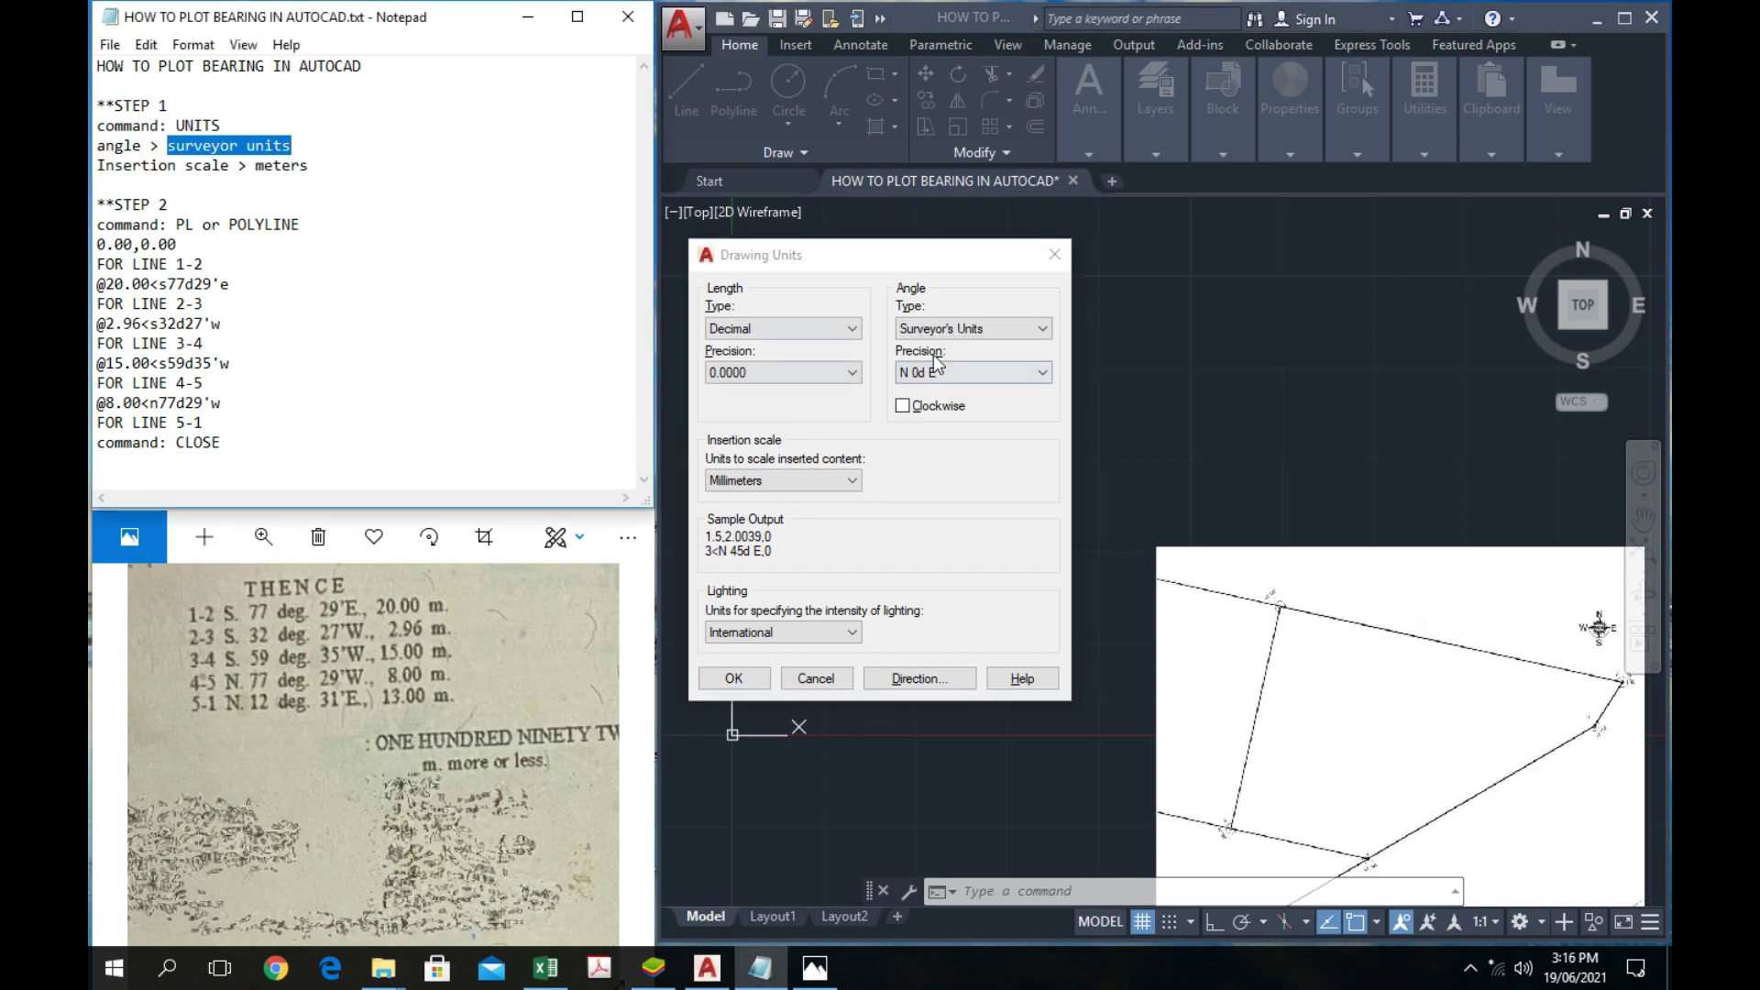
{"action": "left_click", "coordinate": [104, 165]}
{"action": "left_click_drag", "start_coordinate": [99, 165], "coordinate": [229, 166]}
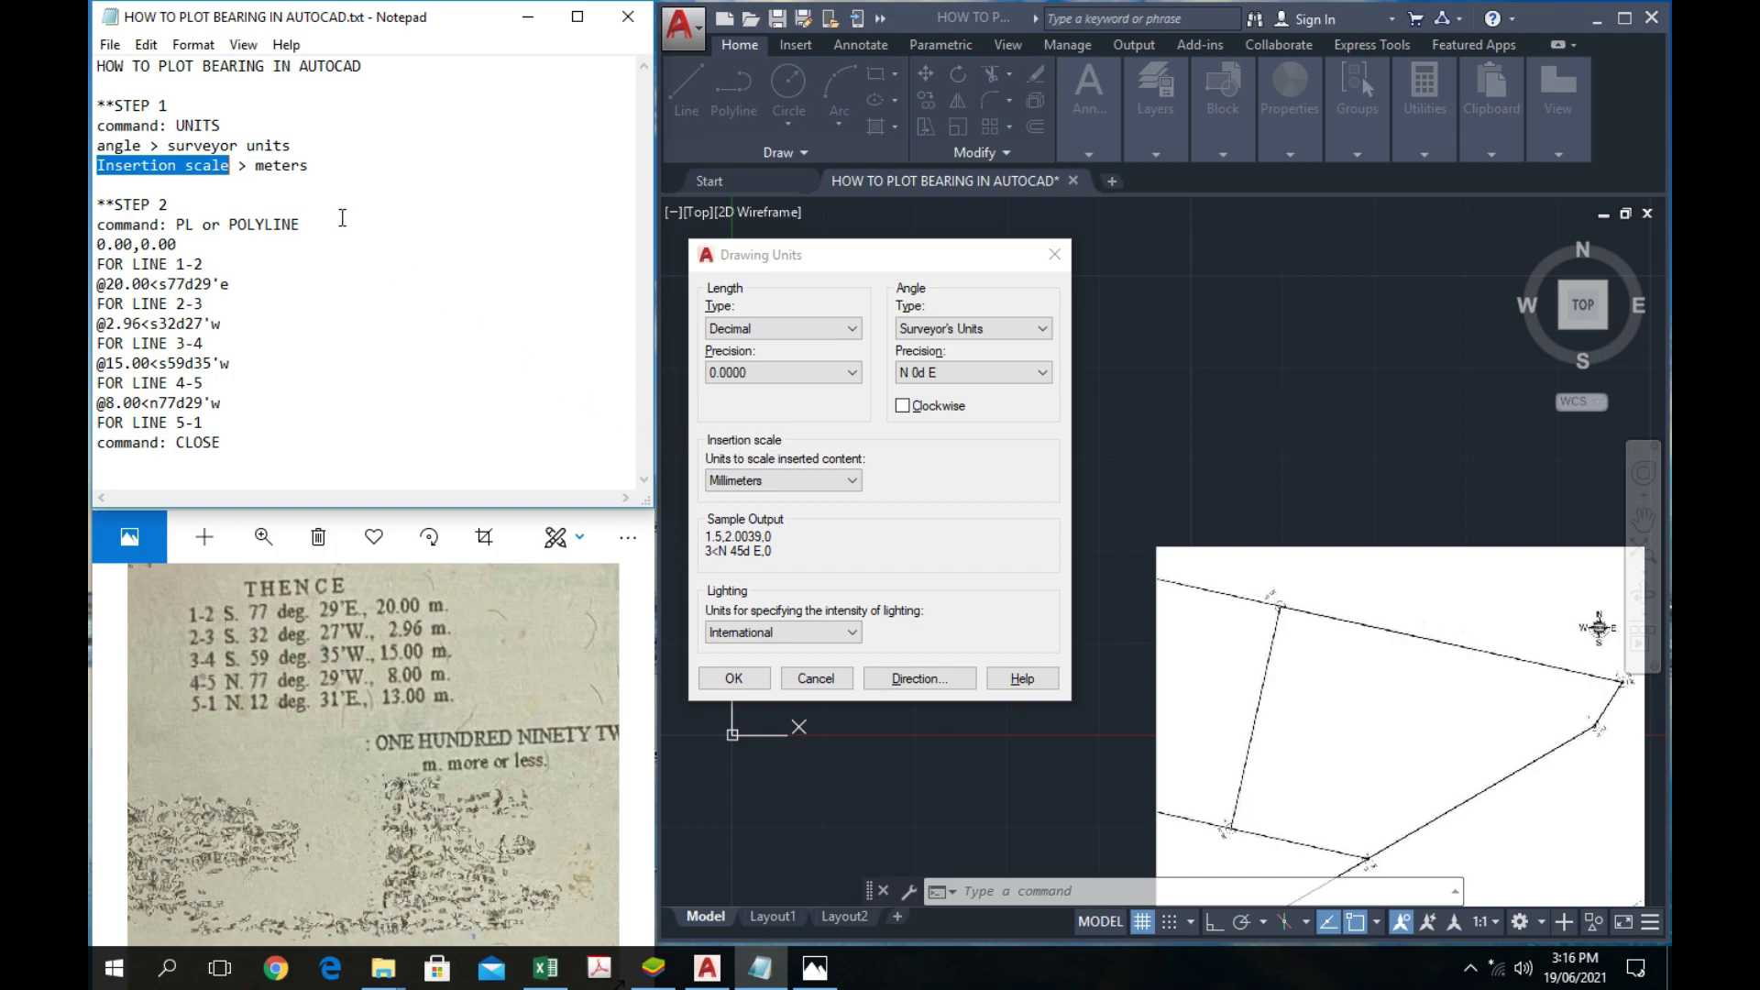
{"action": "left_click_drag", "start_coordinate": [255, 165], "coordinate": [308, 165]}
{"action": "left_click", "coordinate": [849, 482]}
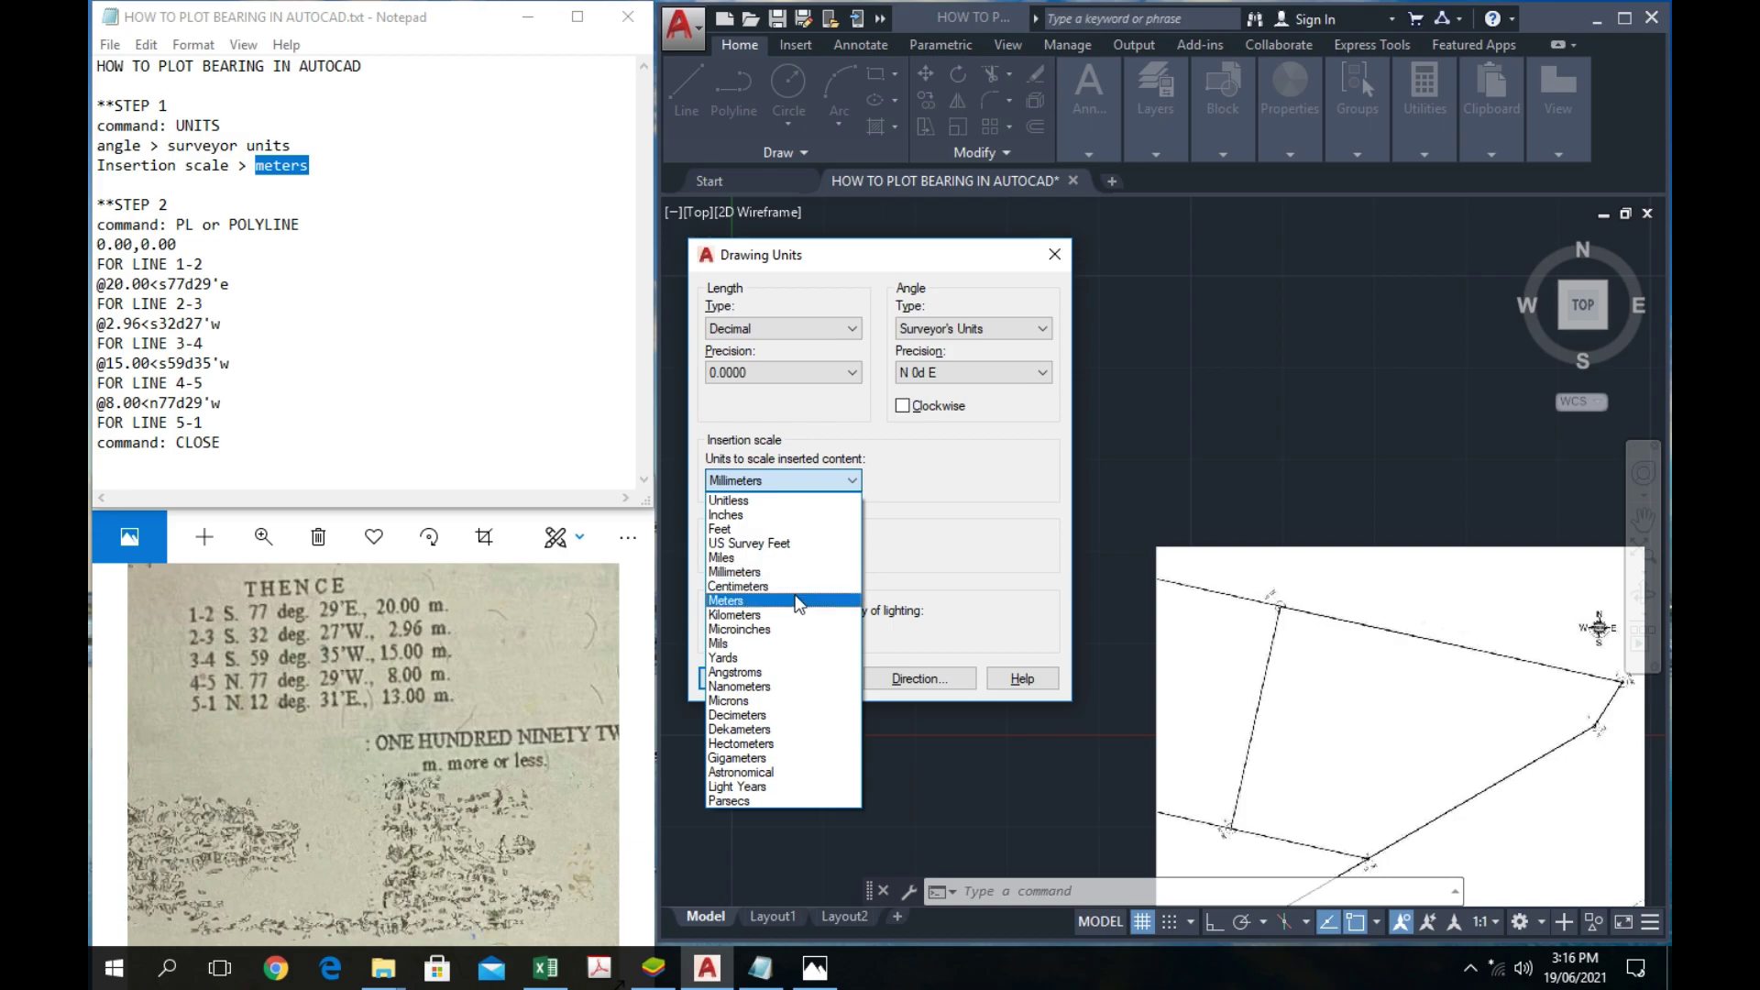
{"action": "left_click", "coordinate": [797, 601]}
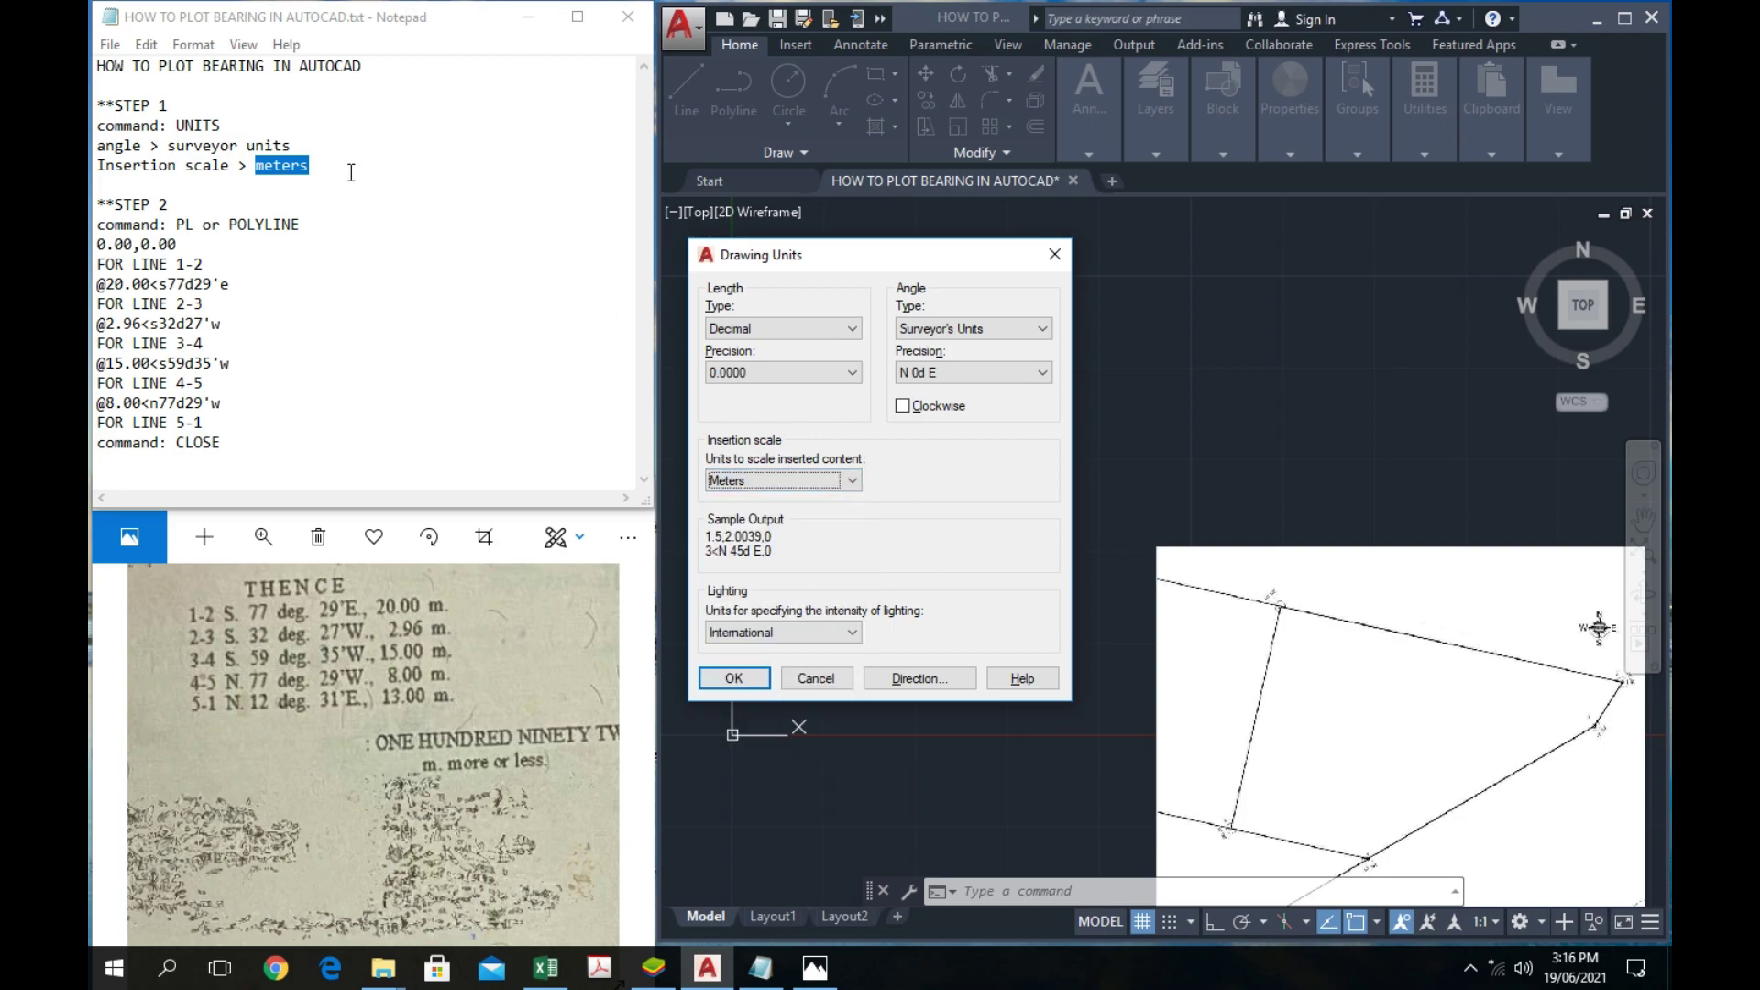
{"action": "left_click", "coordinate": [734, 680]}
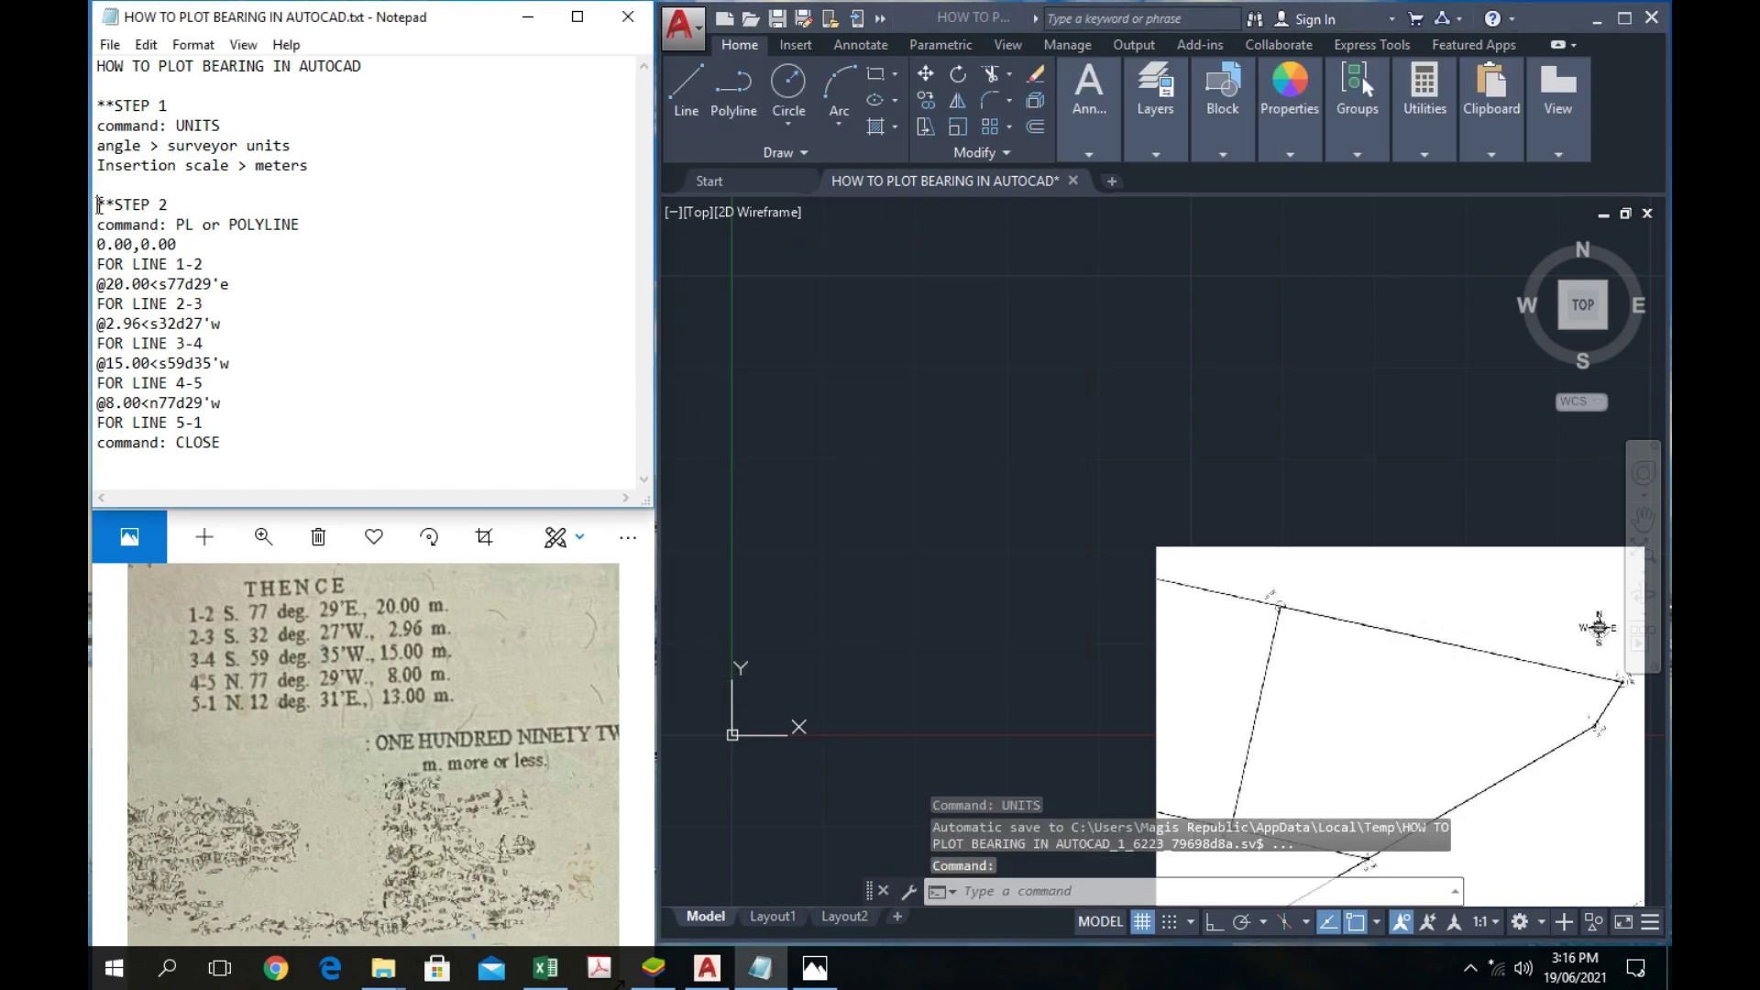
Check the STEP 2 and line 1-2 bearing notes, then ready the command line.
{"action": "mouse_move", "coordinate": [96, 204]}
{"action": "left_mouse_down"}
{"action": "mouse_move", "coordinate": [168, 204]}
{"action": "mouse_move", "coordinate": [180, 243]}
{"action": "left_mouse_up"}
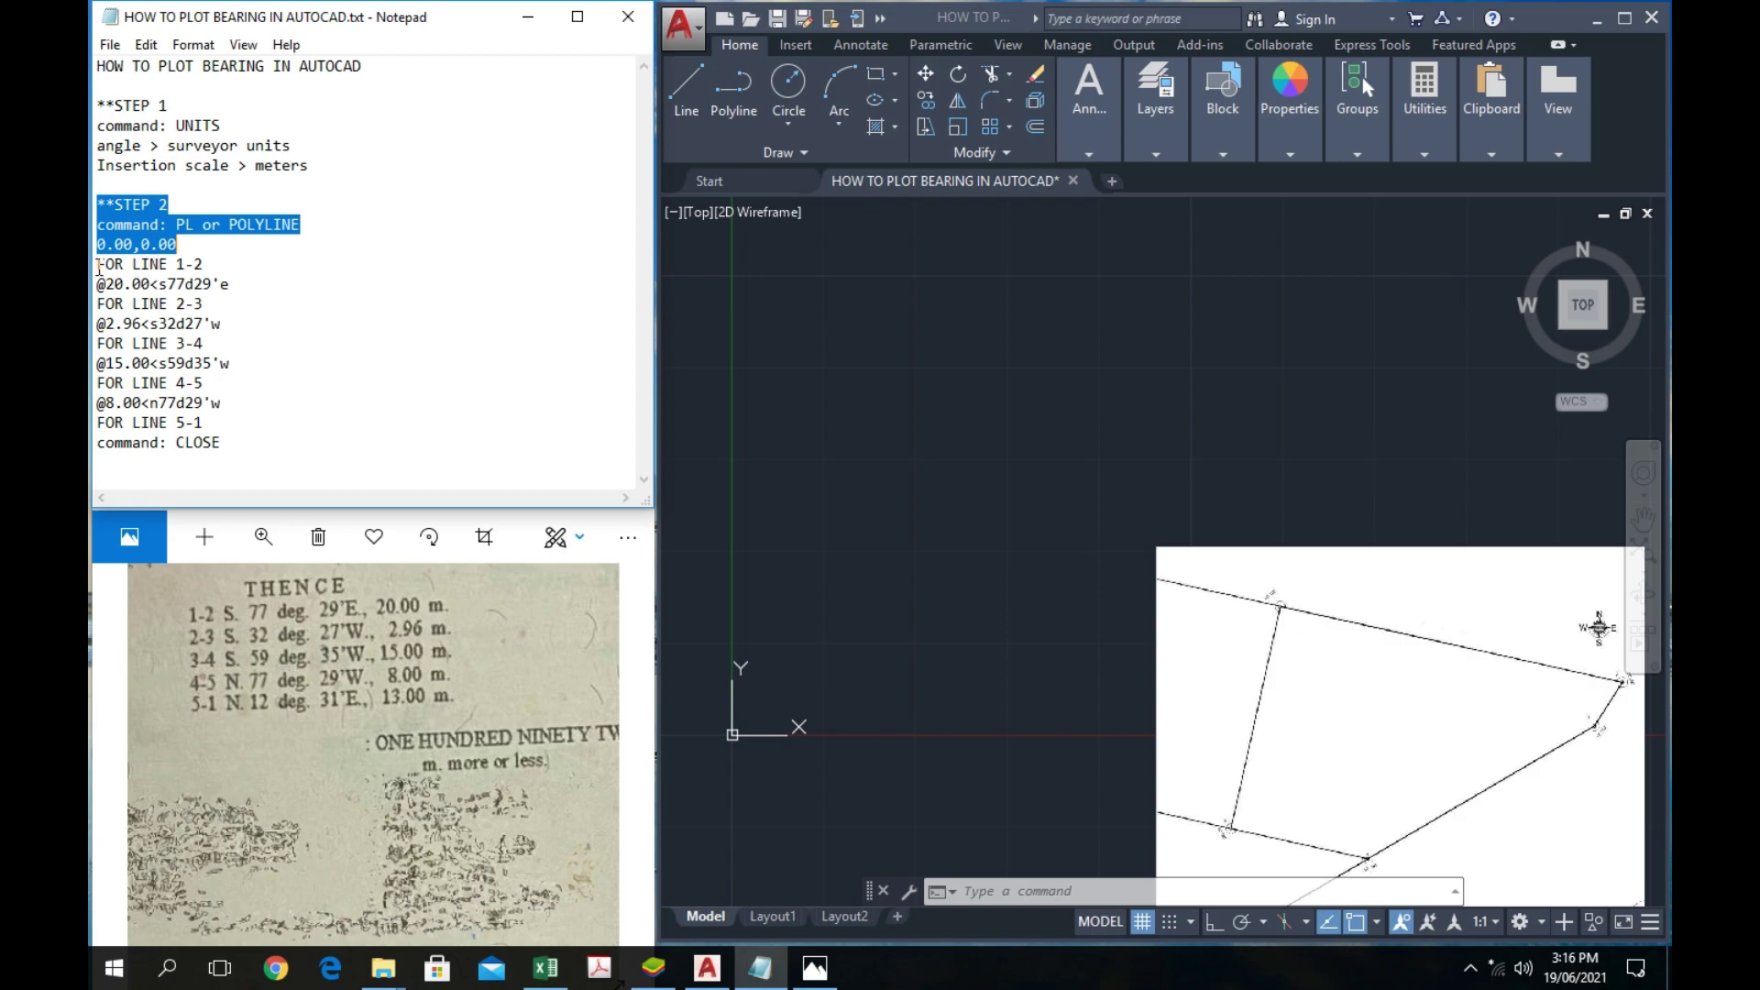
{"action": "left_click_drag", "start_coordinate": [97, 262], "coordinate": [234, 282]}
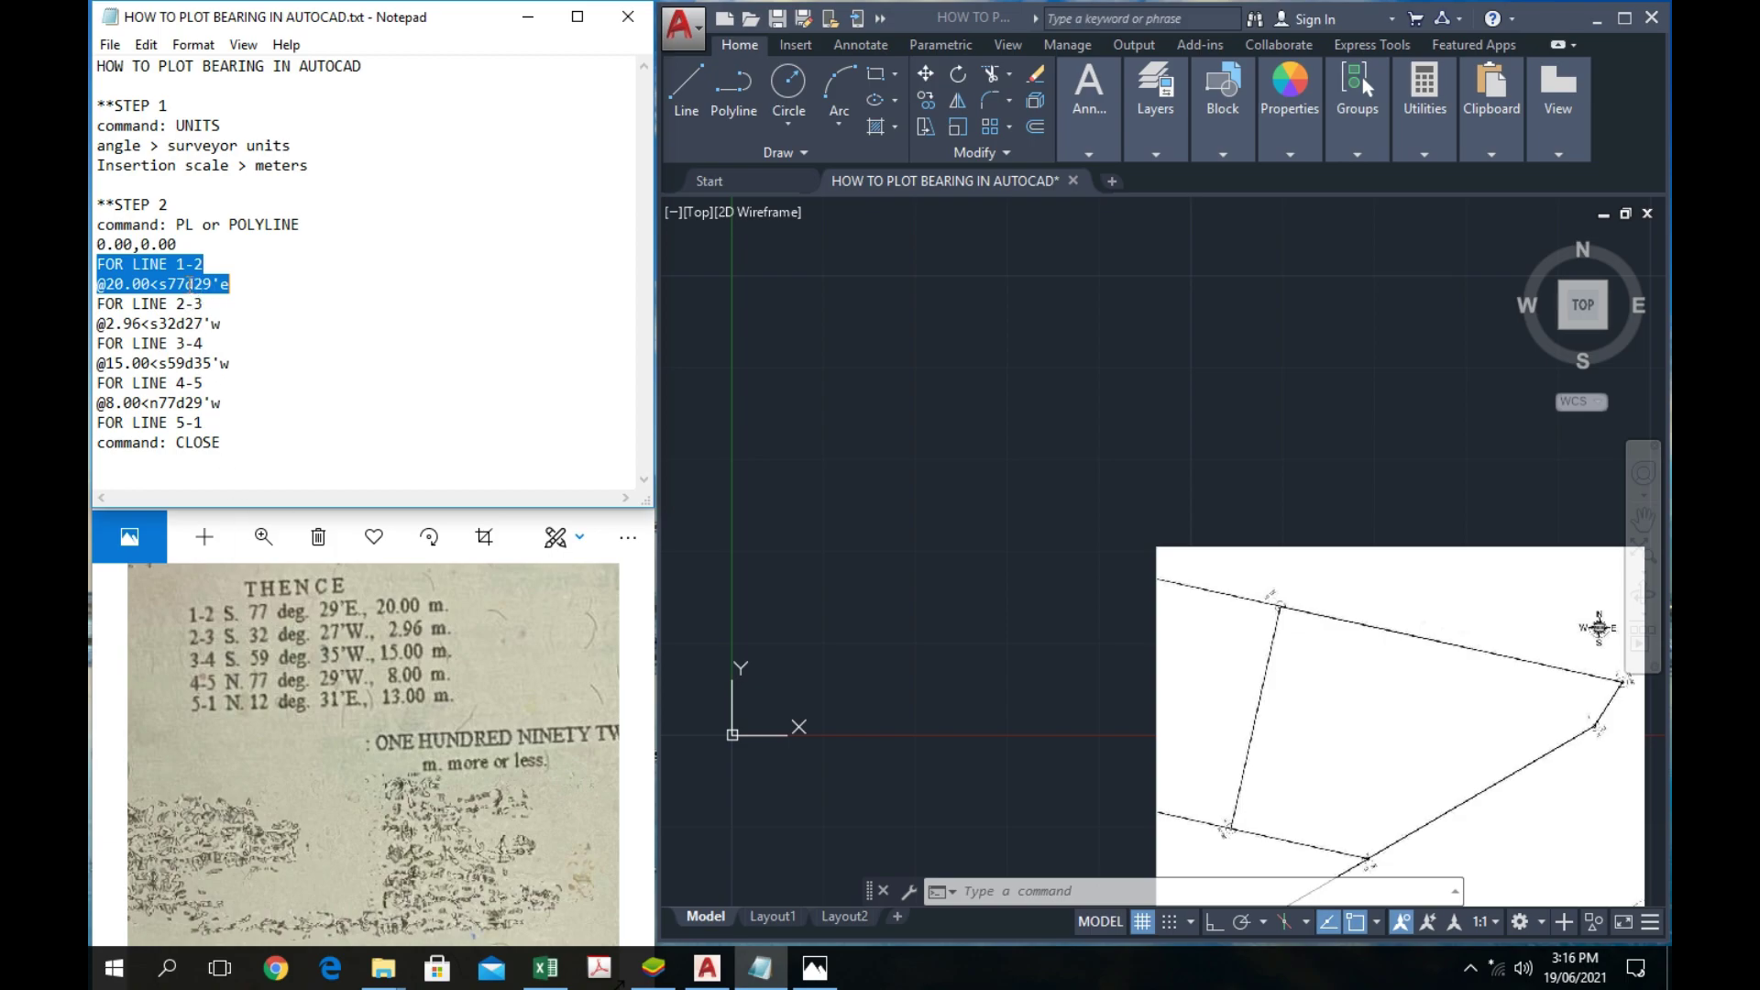
{"action": "left_click_drag", "start_coordinate": [185, 285], "coordinate": [230, 285]}
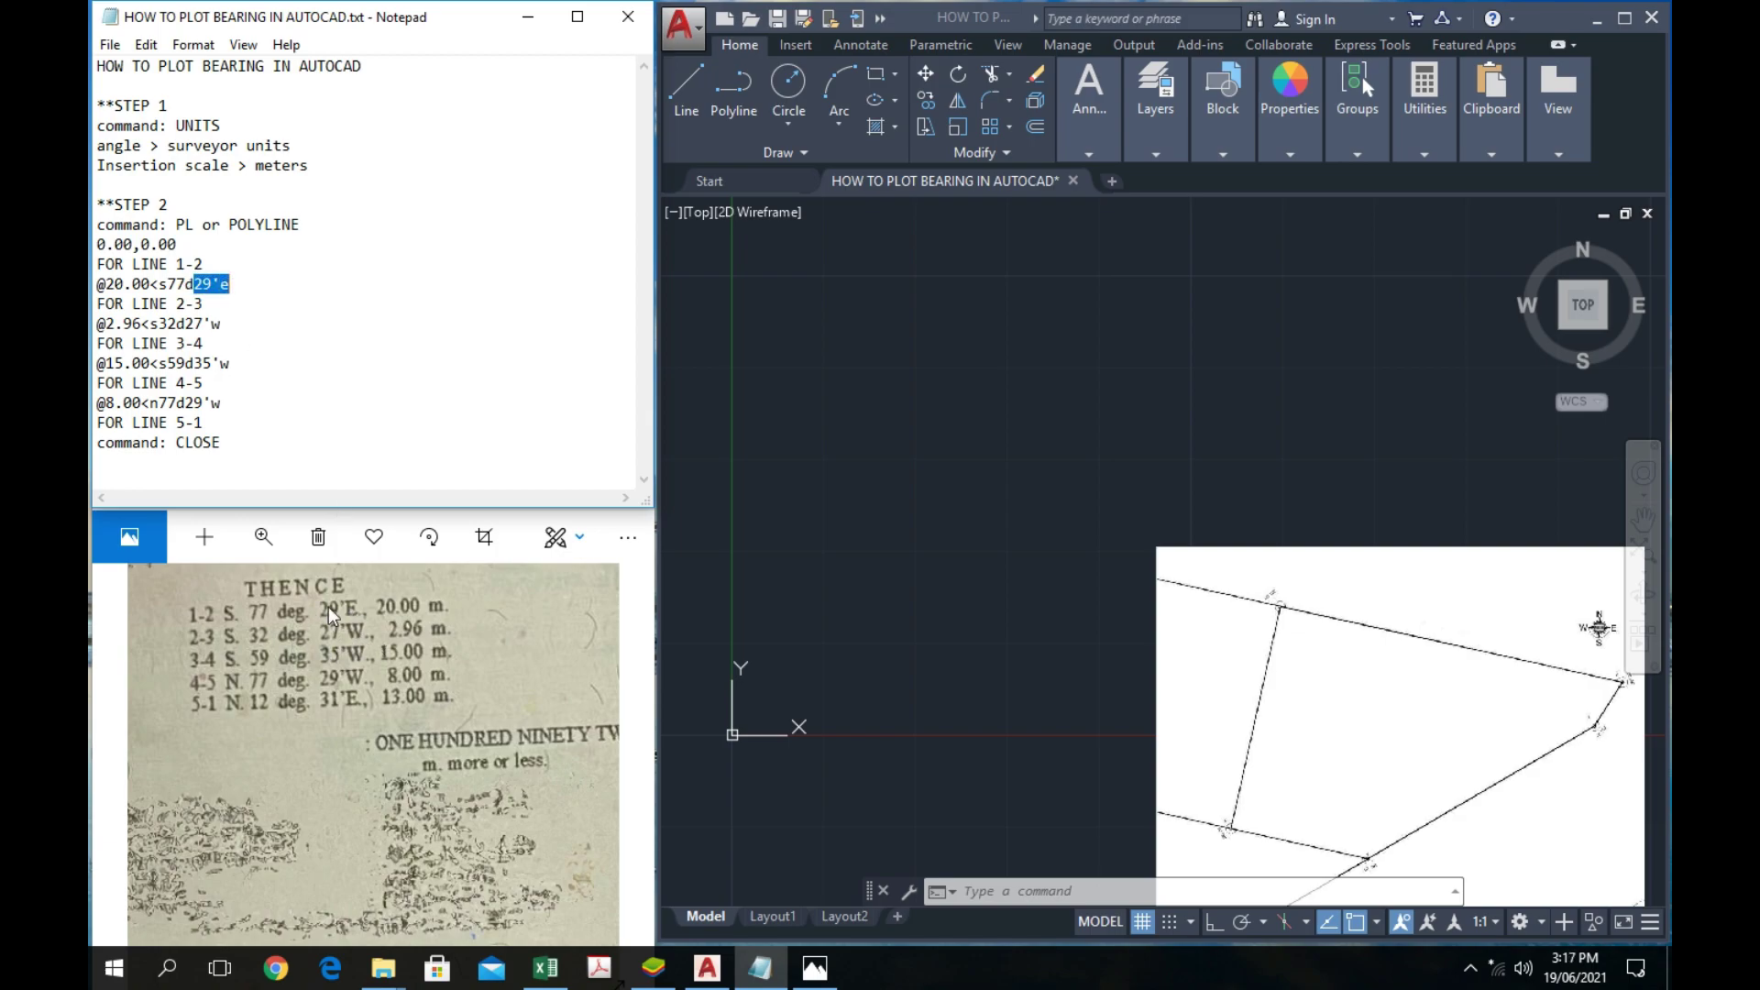
{"action": "left_click_drag", "start_coordinate": [97, 262], "coordinate": [229, 285]}
{"action": "left_click", "coordinate": [1037, 894]}
{"action": "type", "text": "PL"}
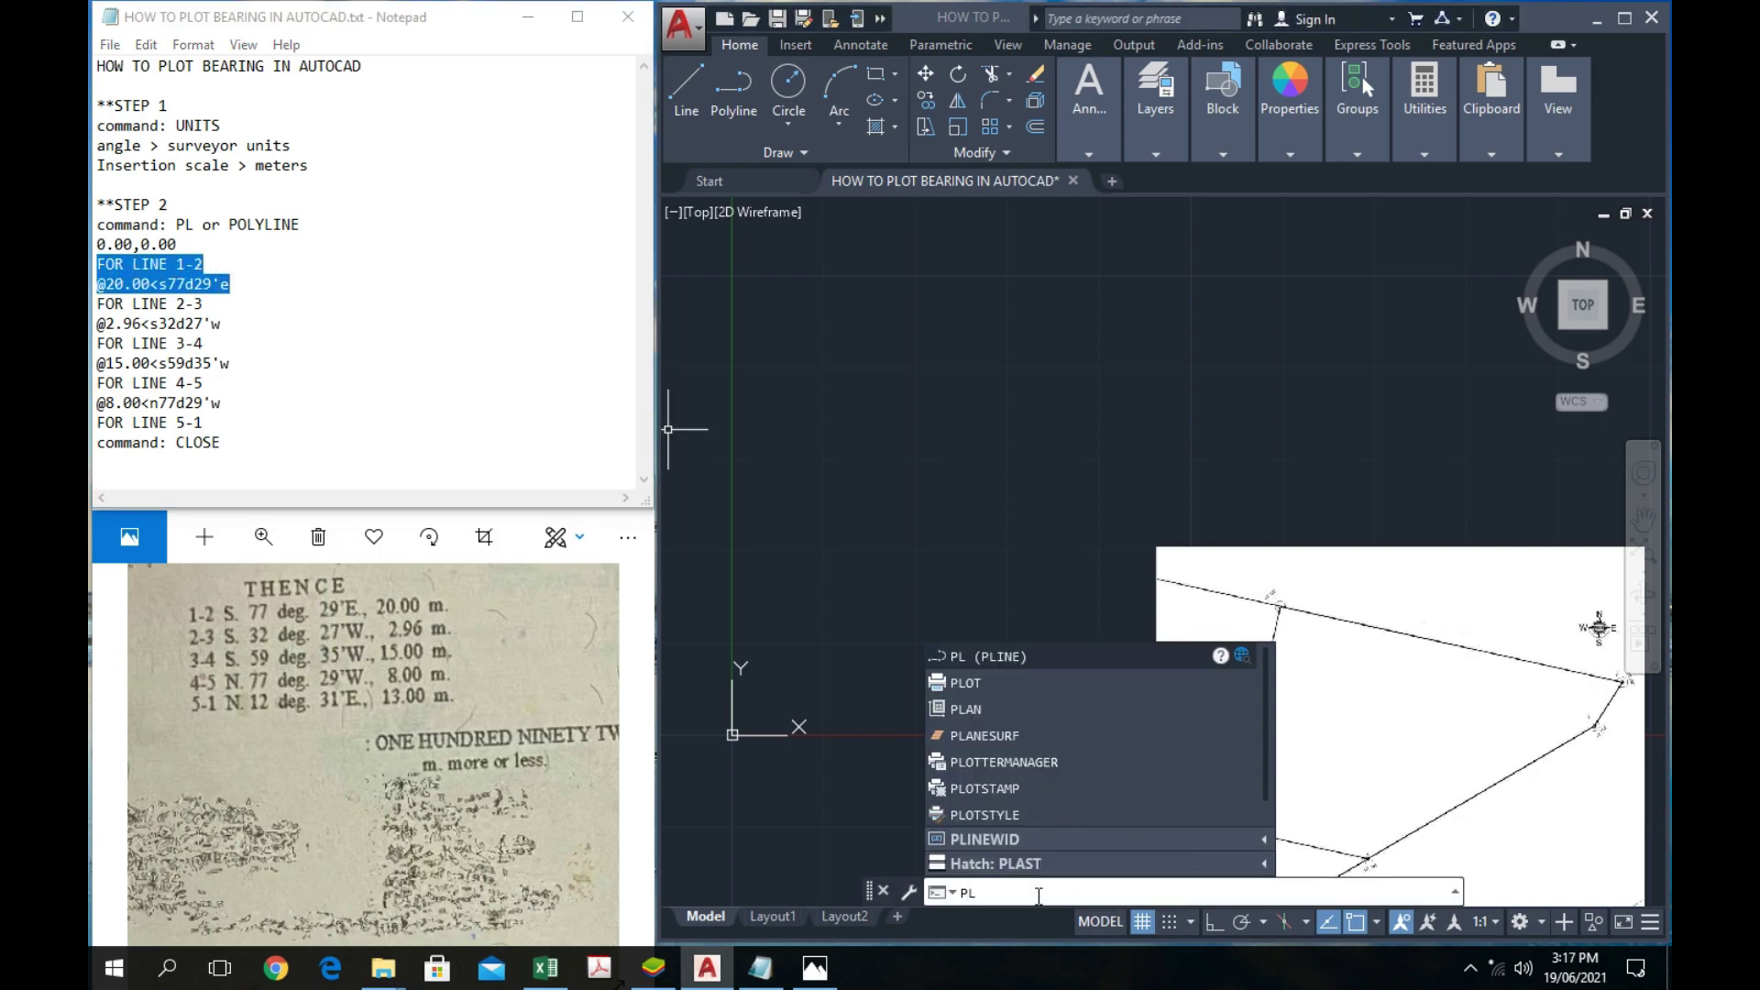
Draw the first side from 0,0, 20 m at S 77°29' E, and mark line 2-3.
{"action": "key", "text": "Return"}
{"action": "type", "text": "0,0"}
{"action": "key", "text": "Return"}
{"action": "type", "text": "20"}
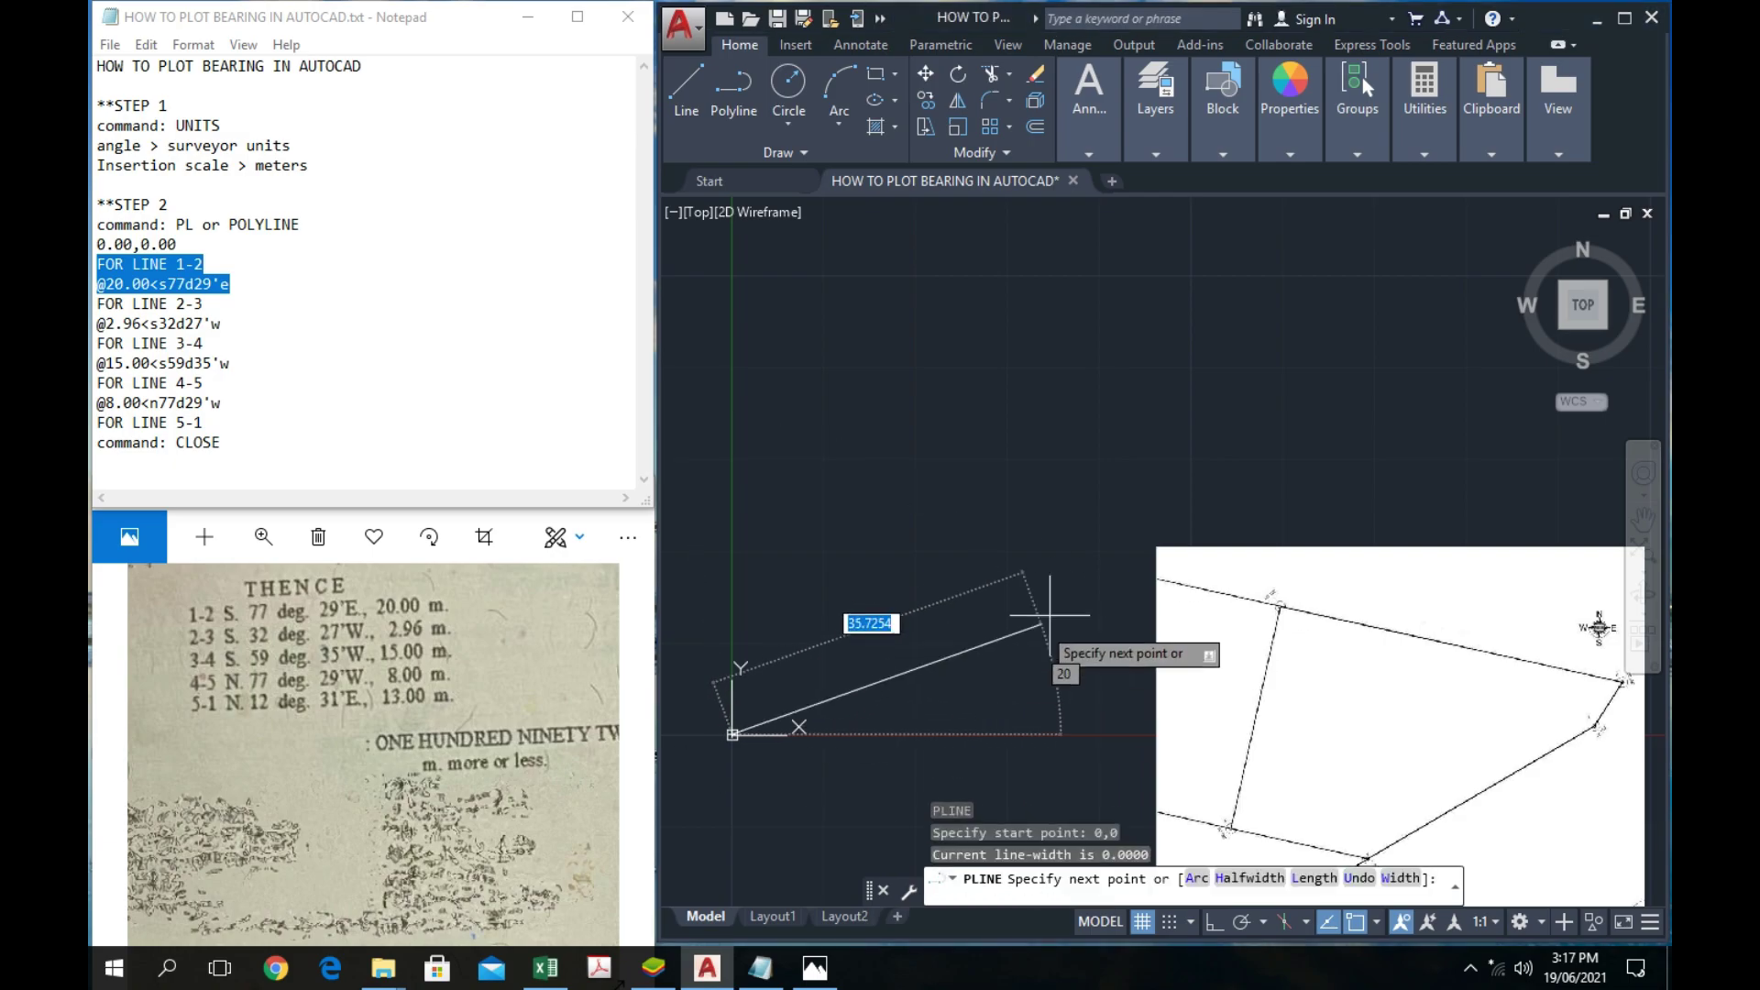
{"action": "middle_click", "coordinate": [963, 716]}
{"action": "middle_click", "coordinate": [962, 715]}
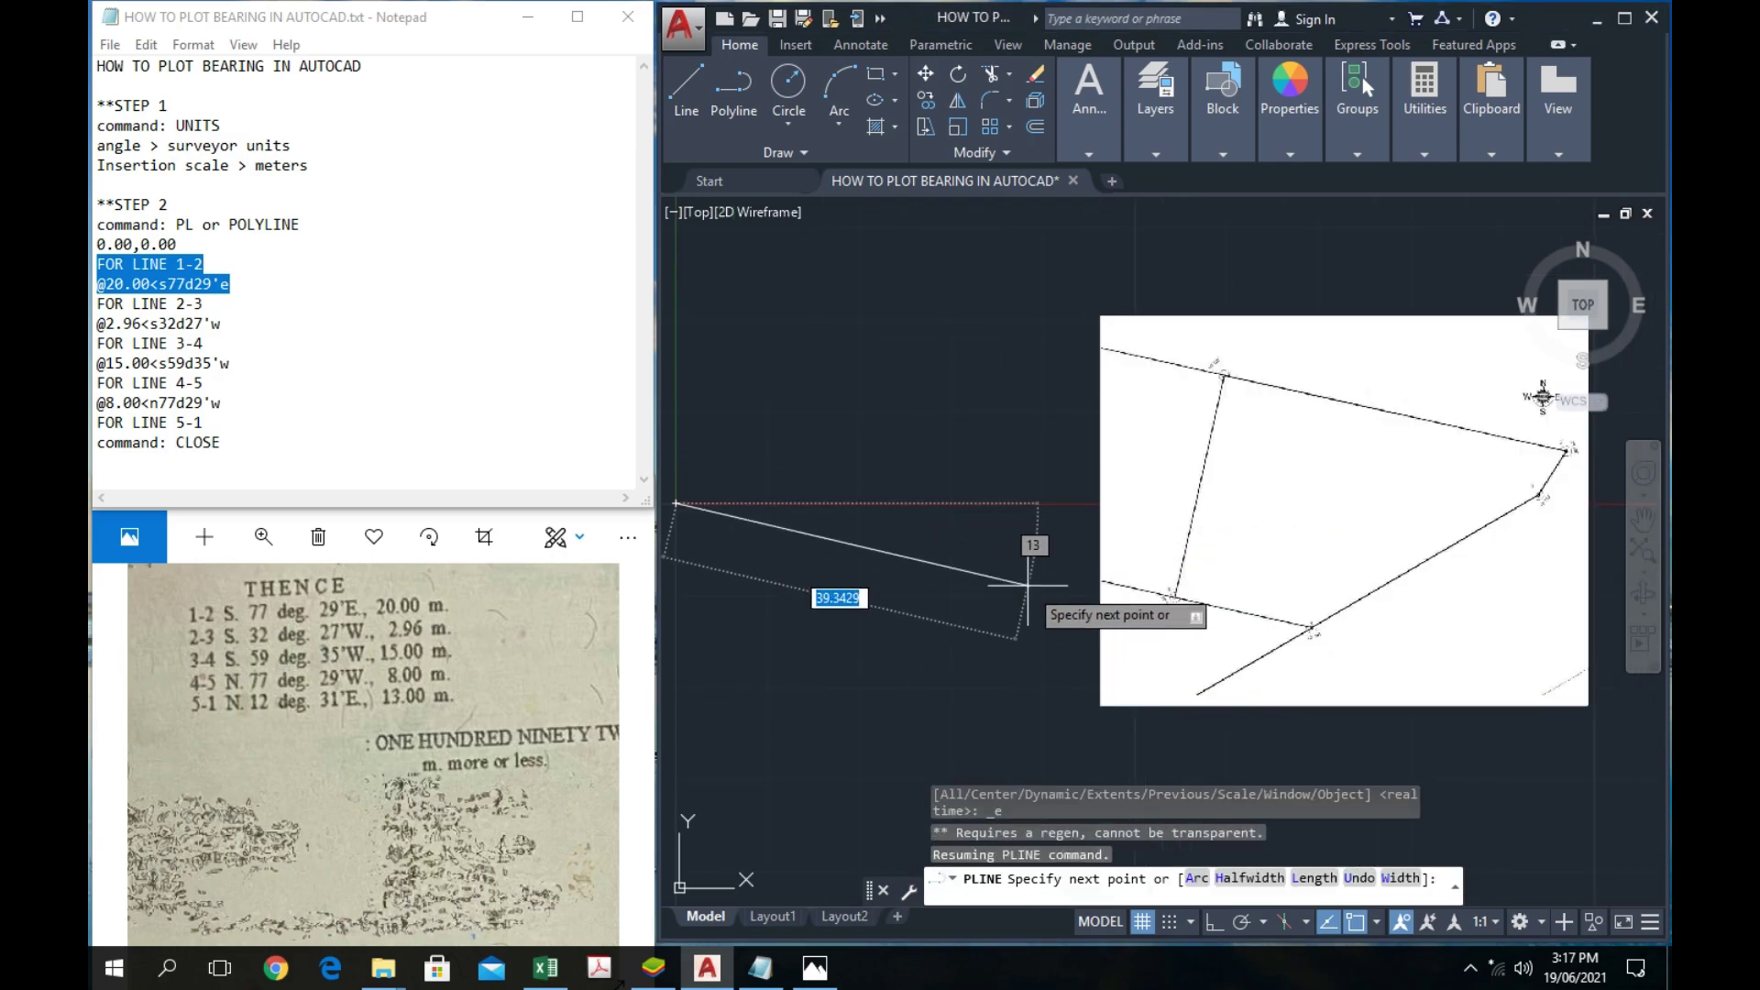
{"action": "key", "text": "ctrl+v"}
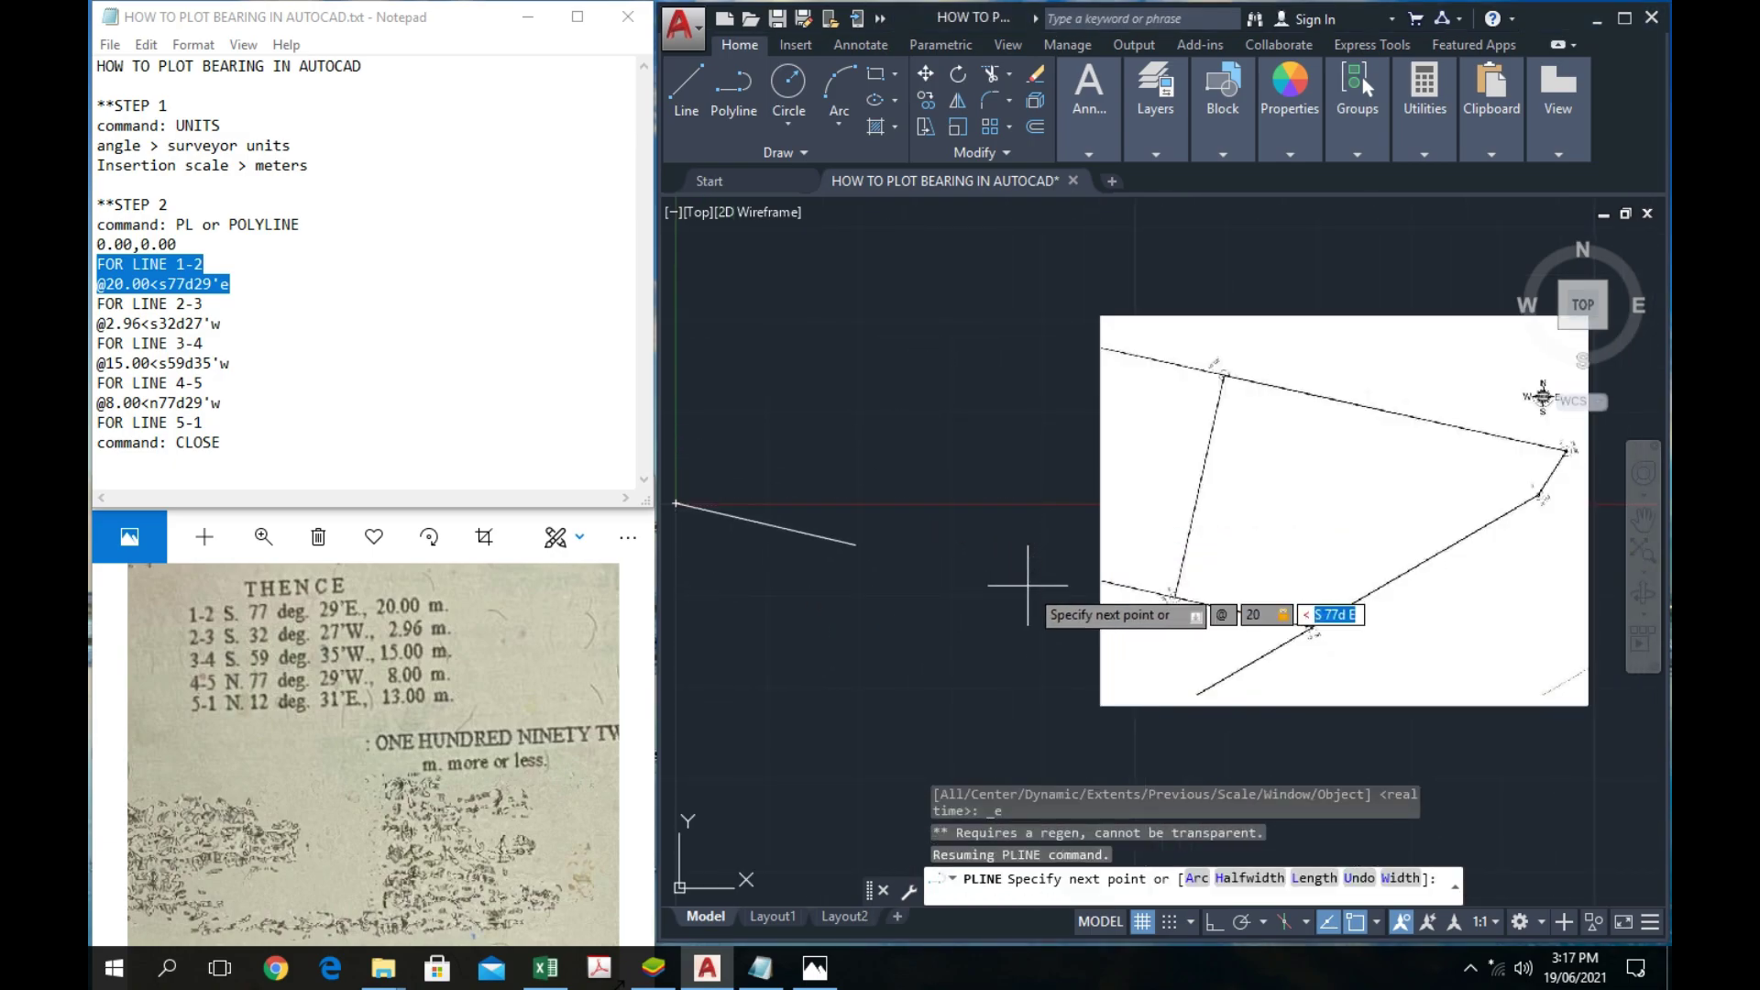
{"action": "type", "text": "S77D29'E"}
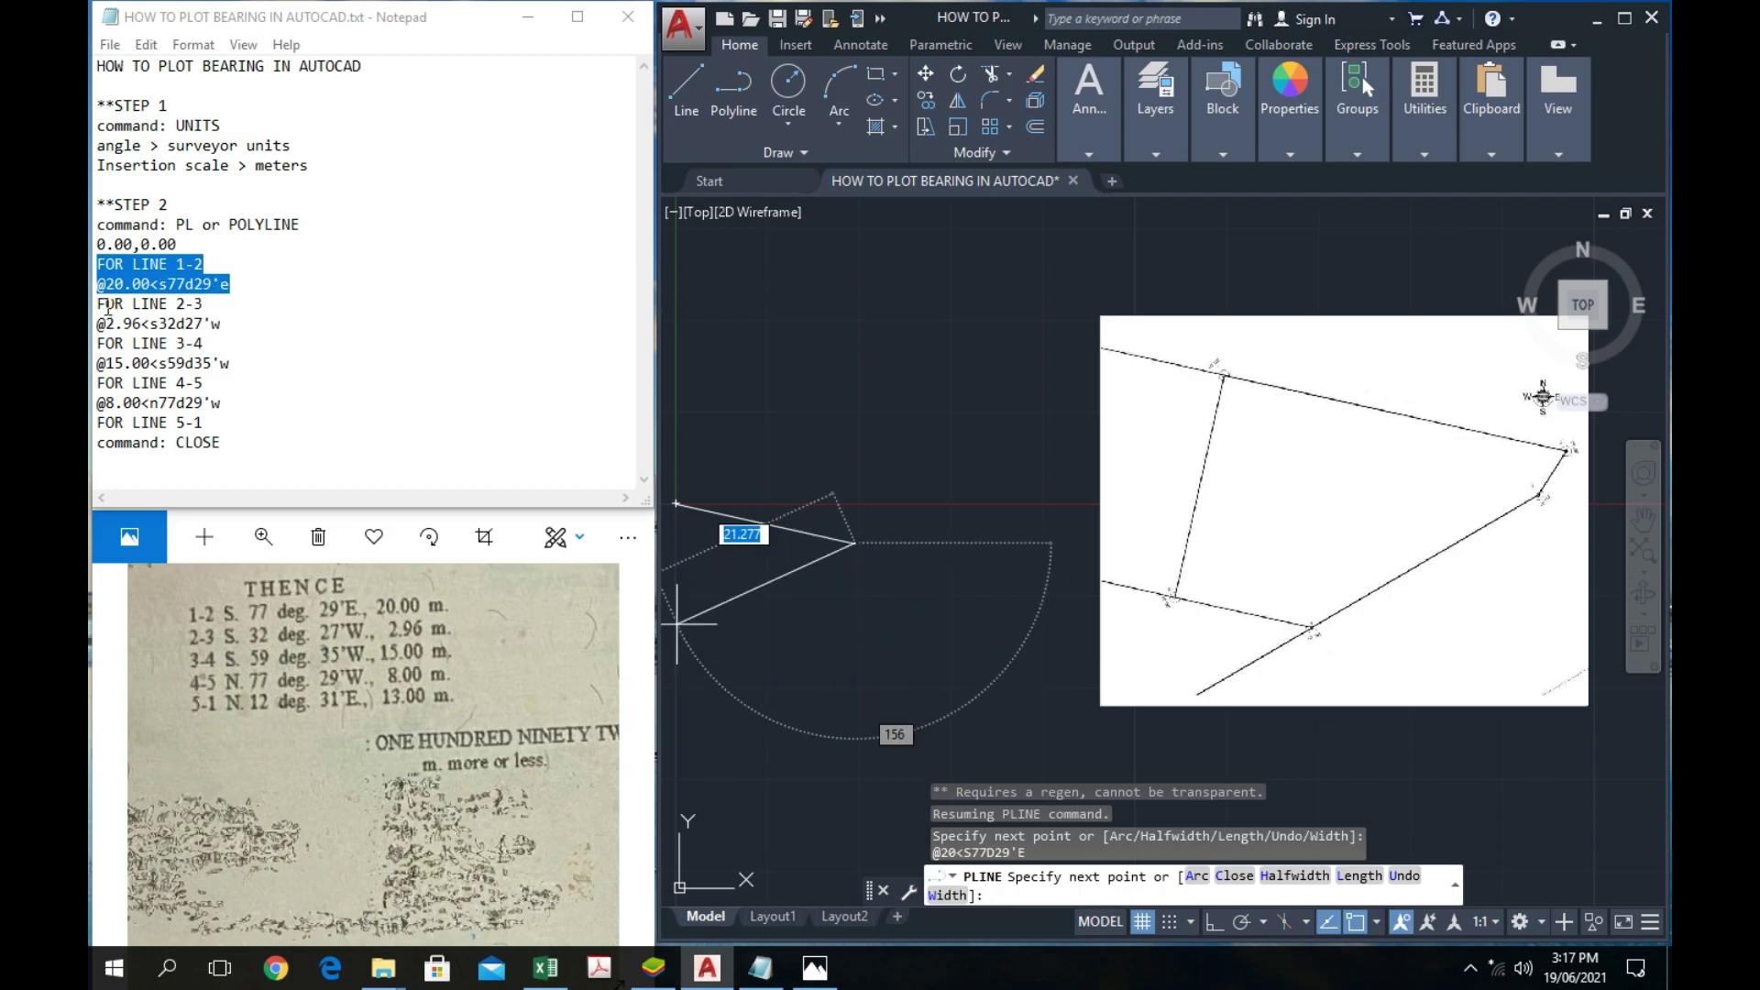
{"action": "left_click_drag", "start_coordinate": [96, 303], "coordinate": [223, 323]}
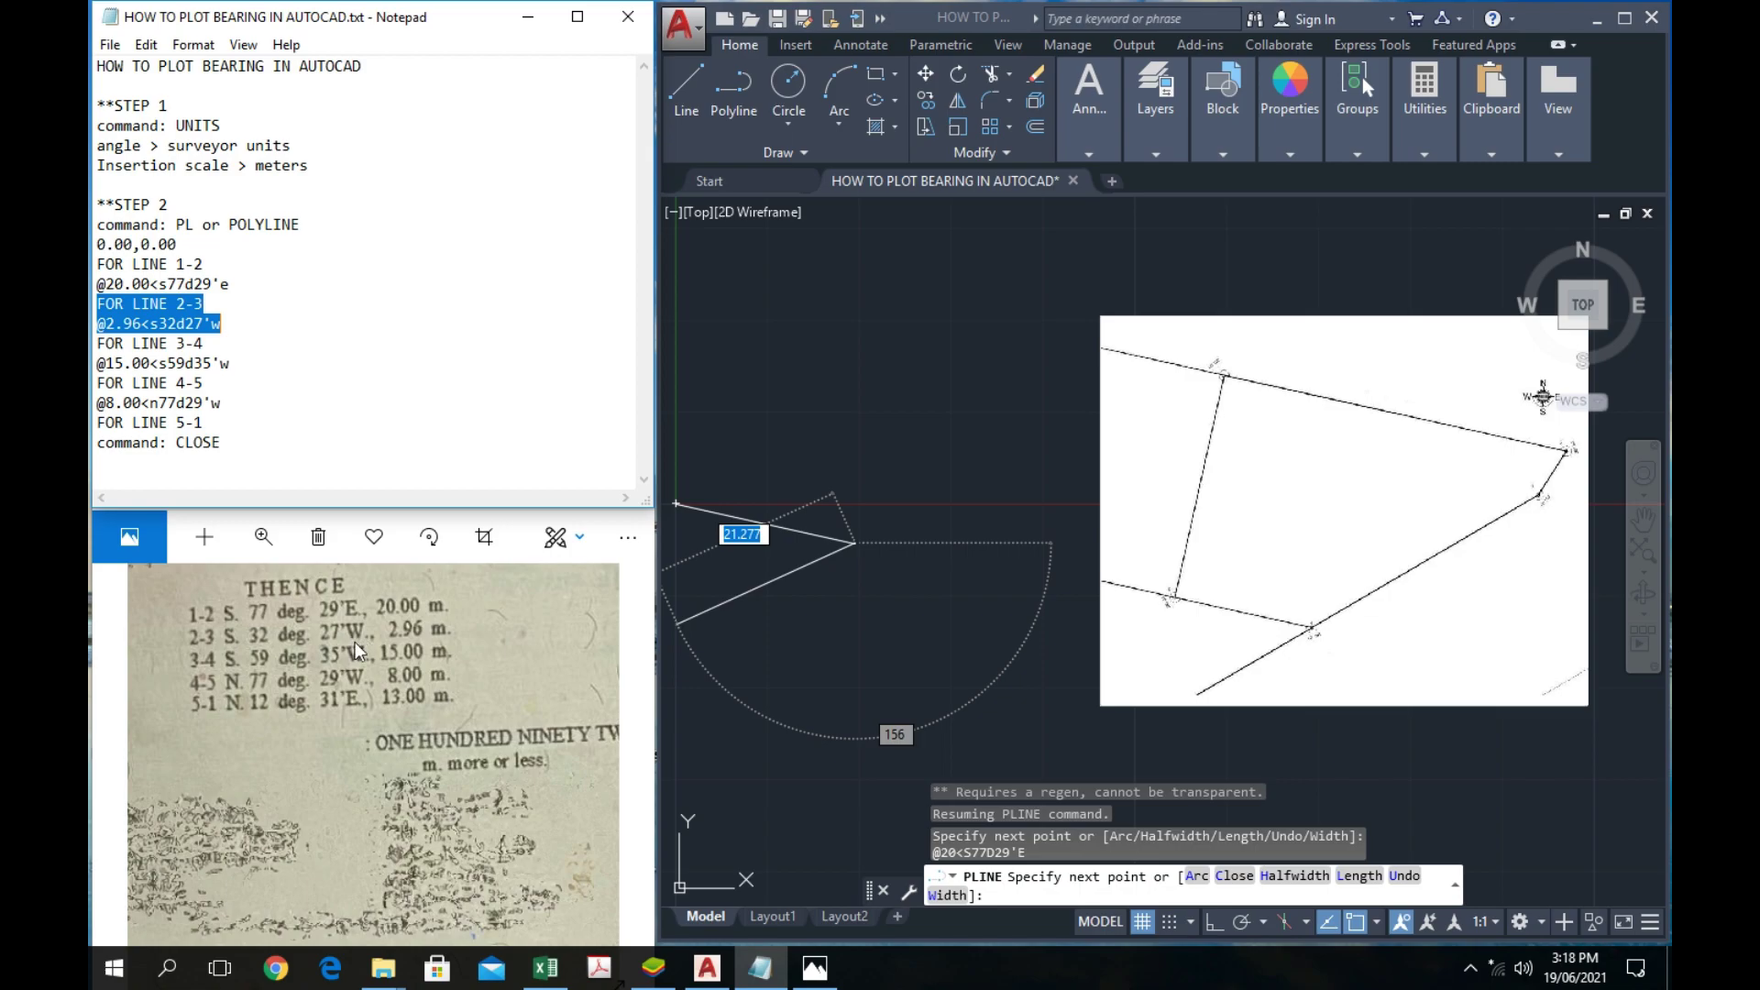
{"action": "left_click", "coordinate": [867, 619]}
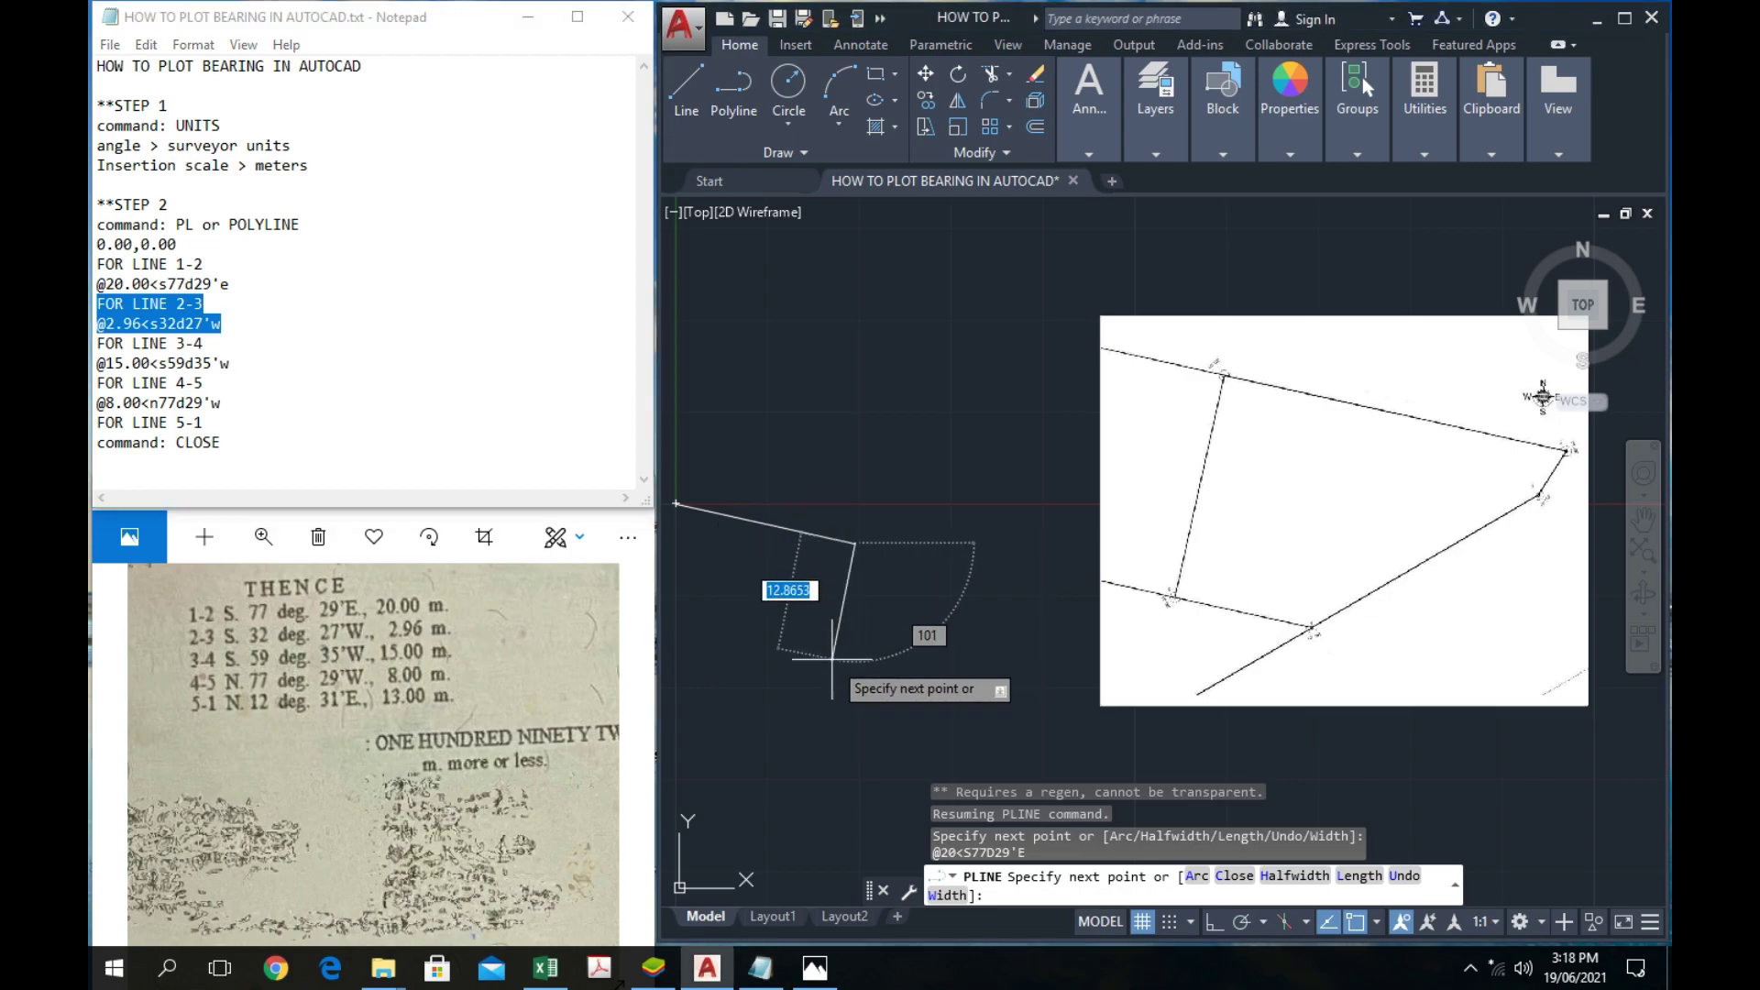
{"action": "type", "text": "@"}
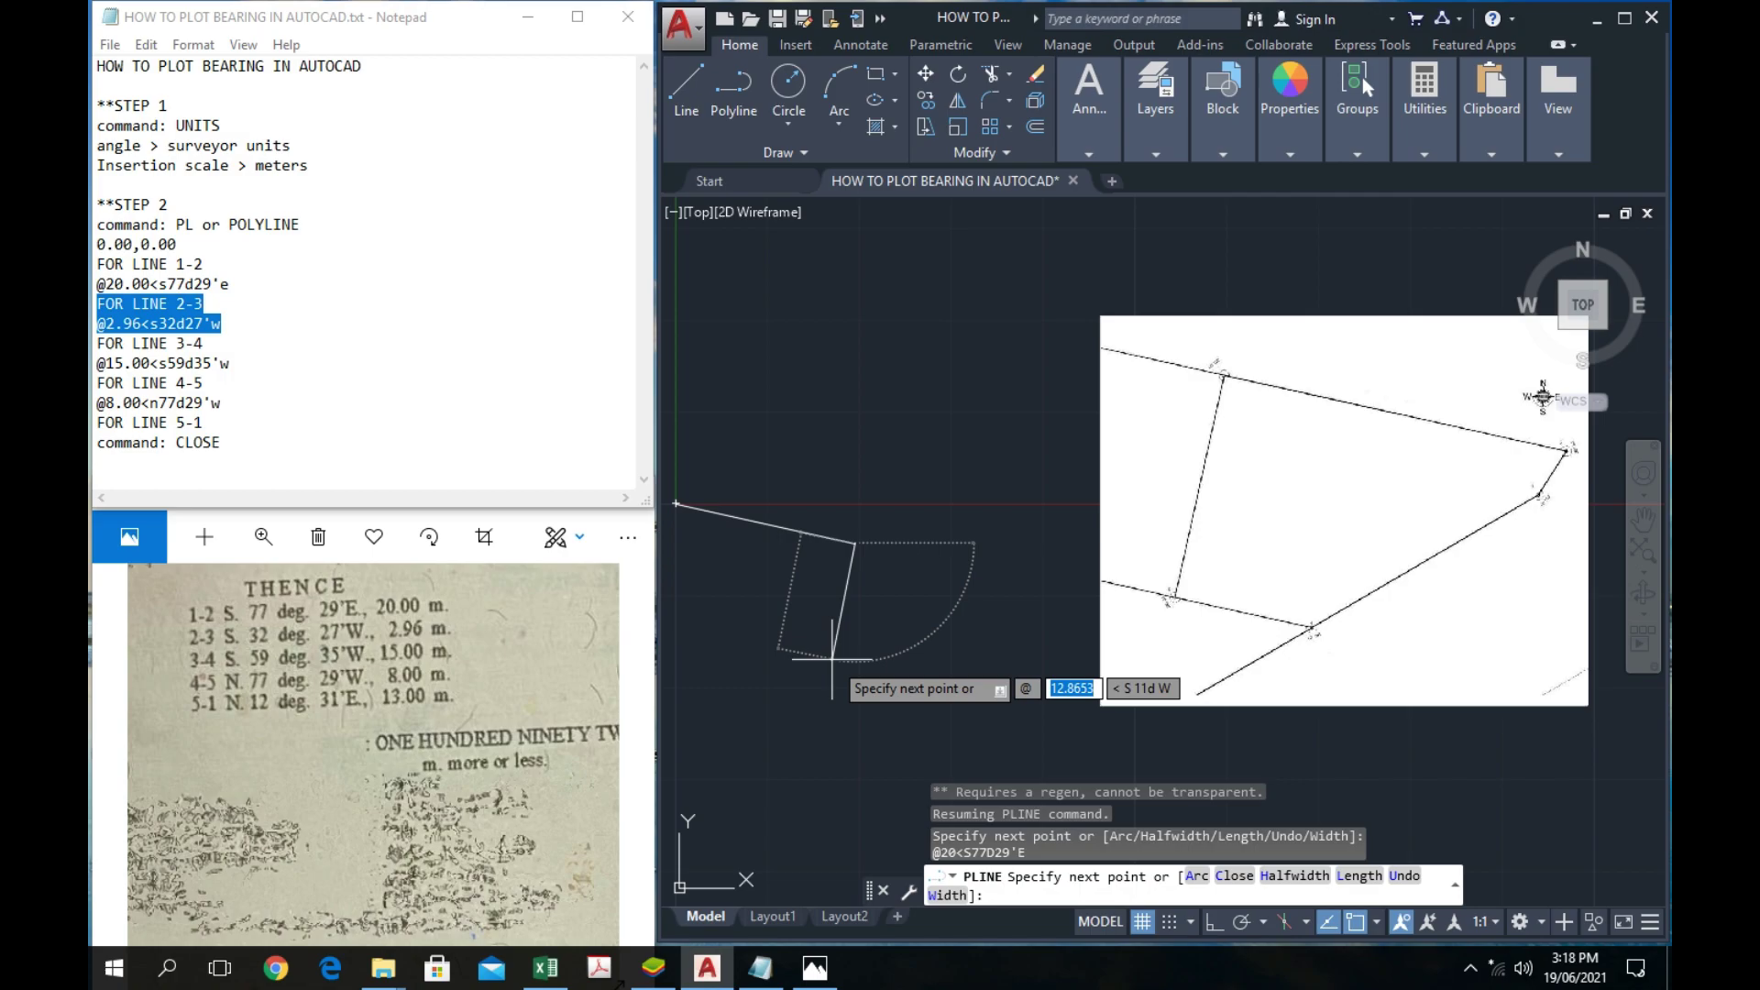
{"action": "type", "text": "2.96"}
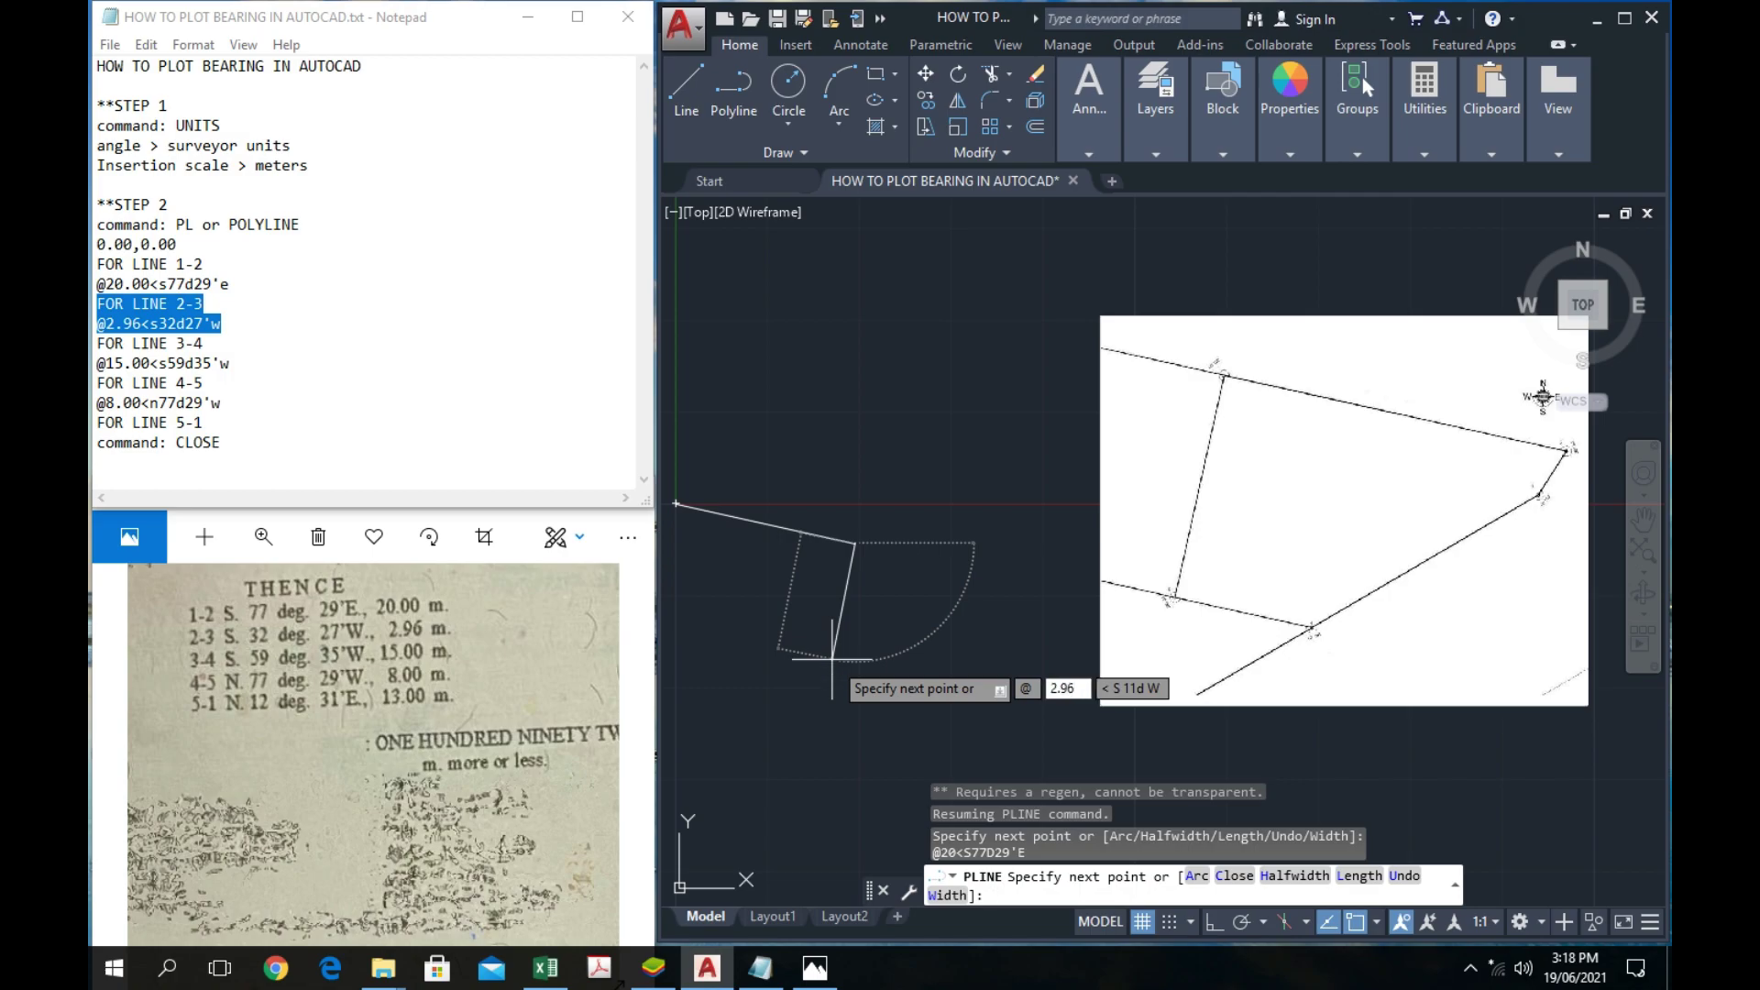
Add the 2.96 m side at S 32°27' W and mark the line 3-4 notes.
{"action": "key", "text": "Tab"}
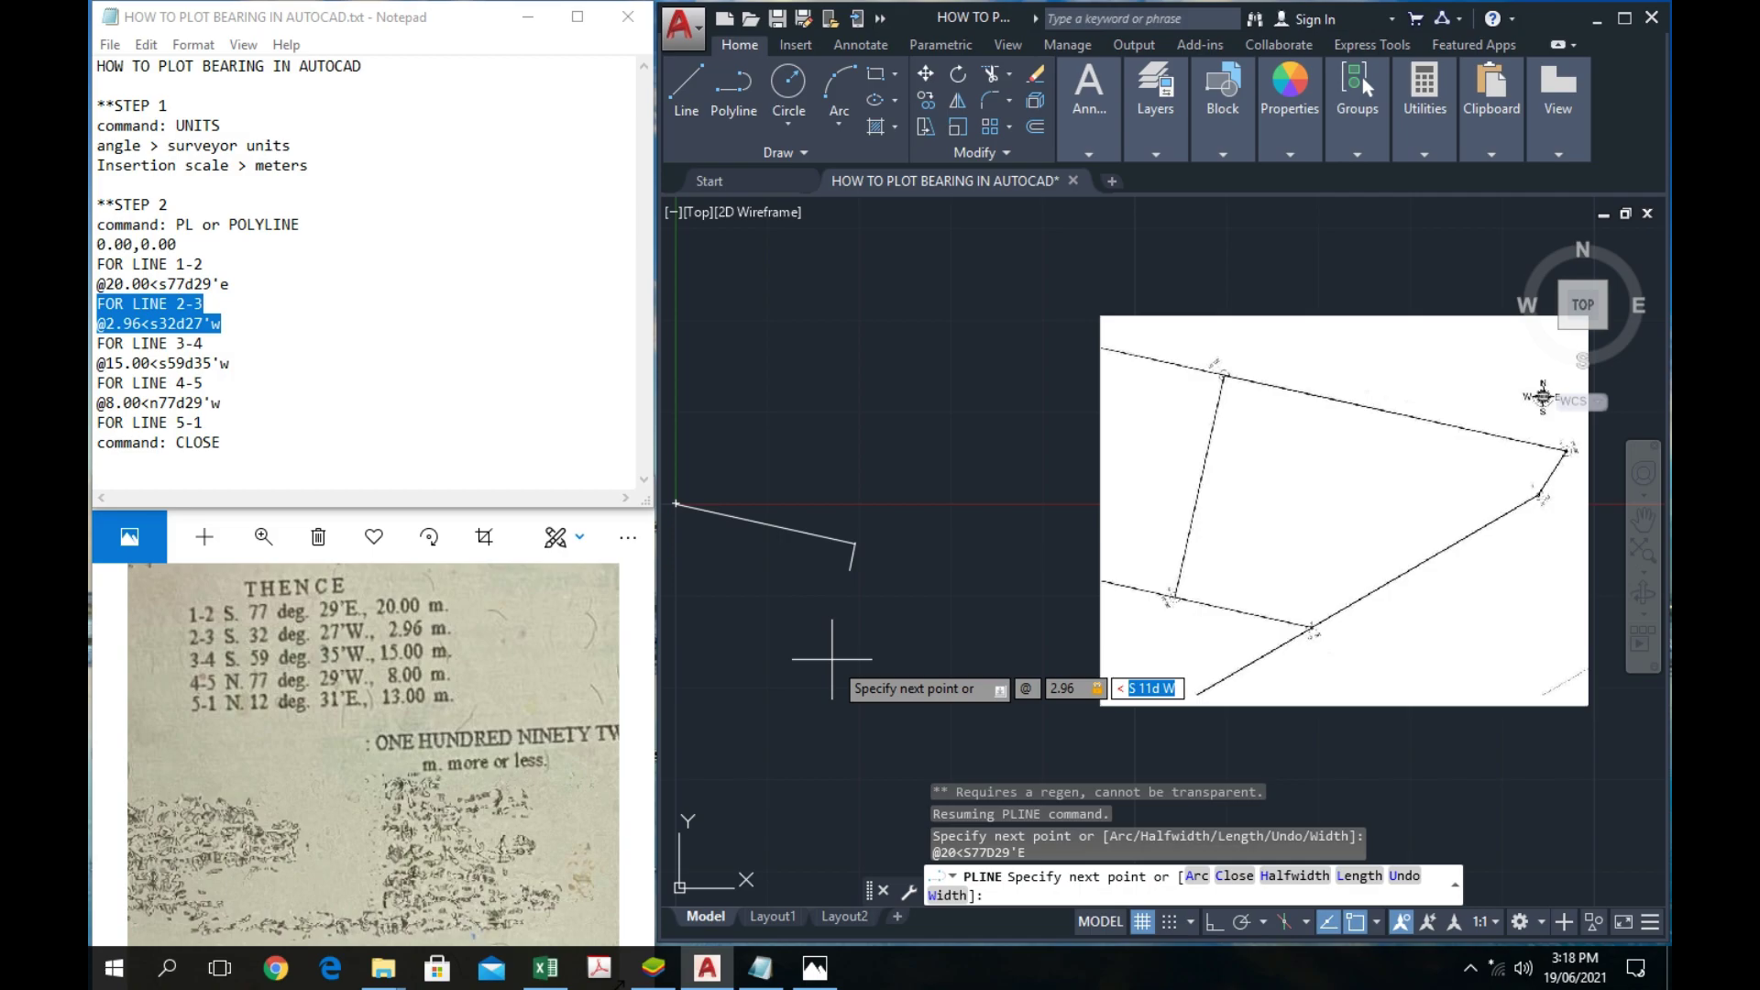
{"action": "type", "text": "S"}
{"action": "type", "text": "3"}
{"action": "type", "text": "2"}
{"action": "type", "text": "D"}
{"action": "type", "text": "2"}
{"action": "type", "text": "7'W"}
{"action": "key", "text": "Return"}
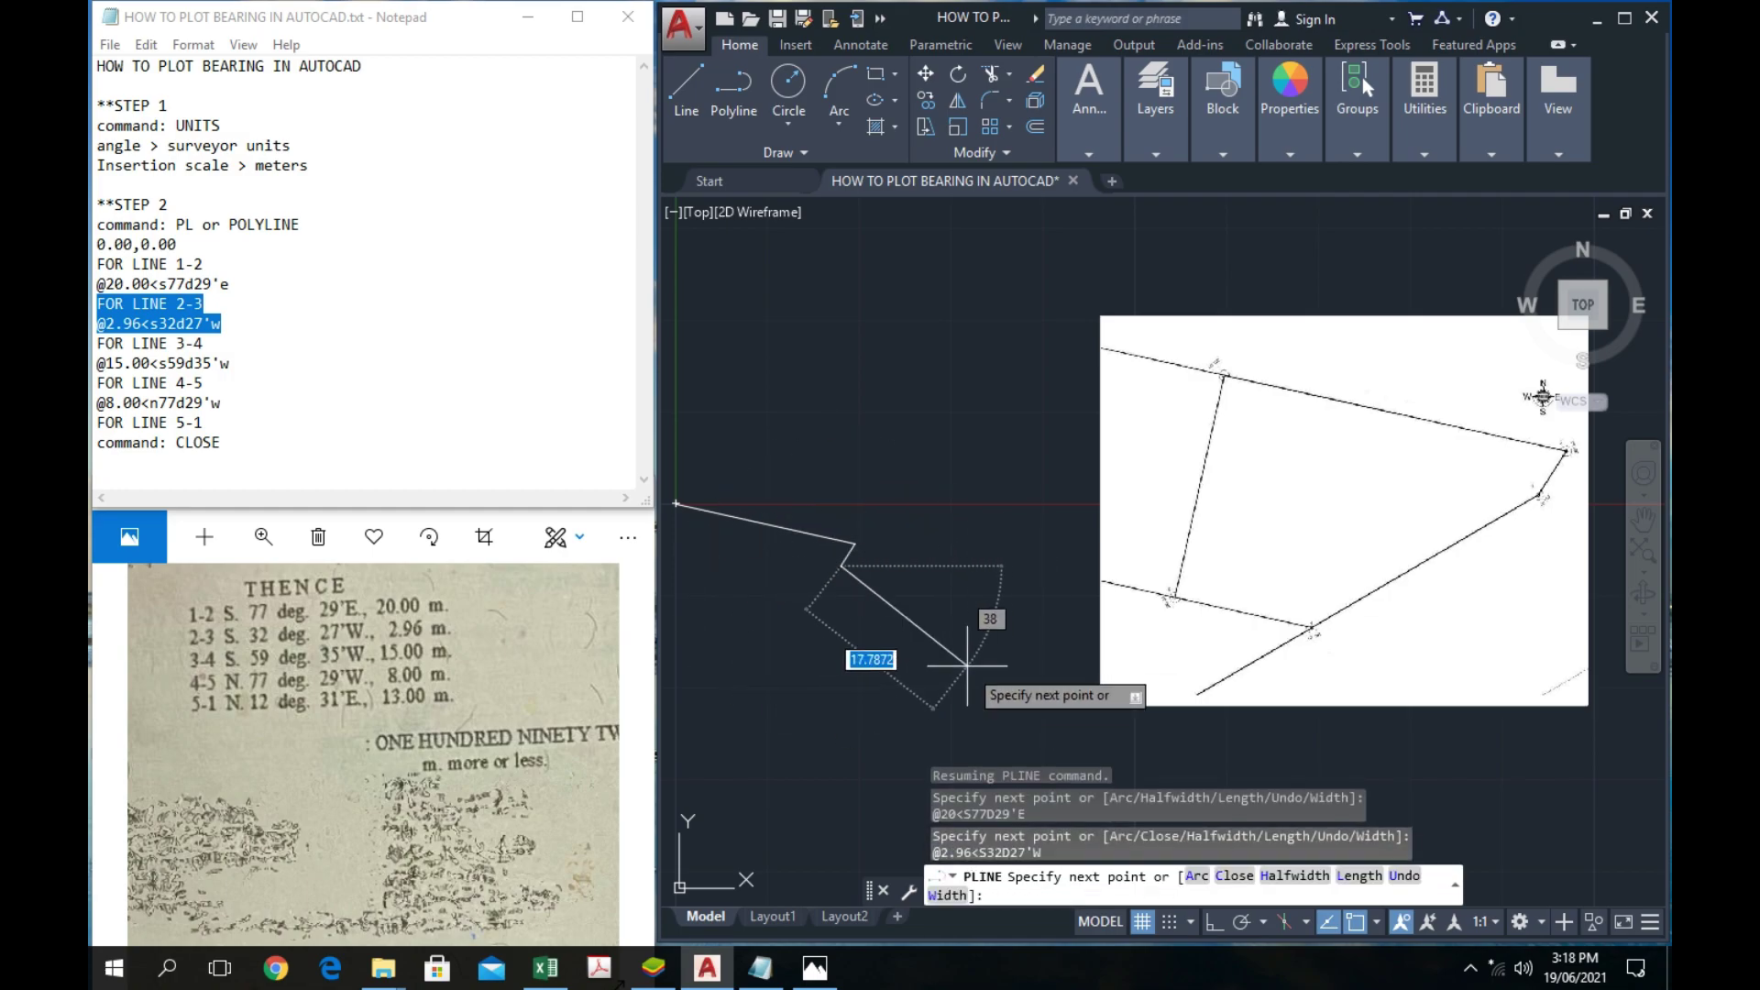
{"action": "left_click_drag", "start_coordinate": [96, 343], "coordinate": [241, 365]}
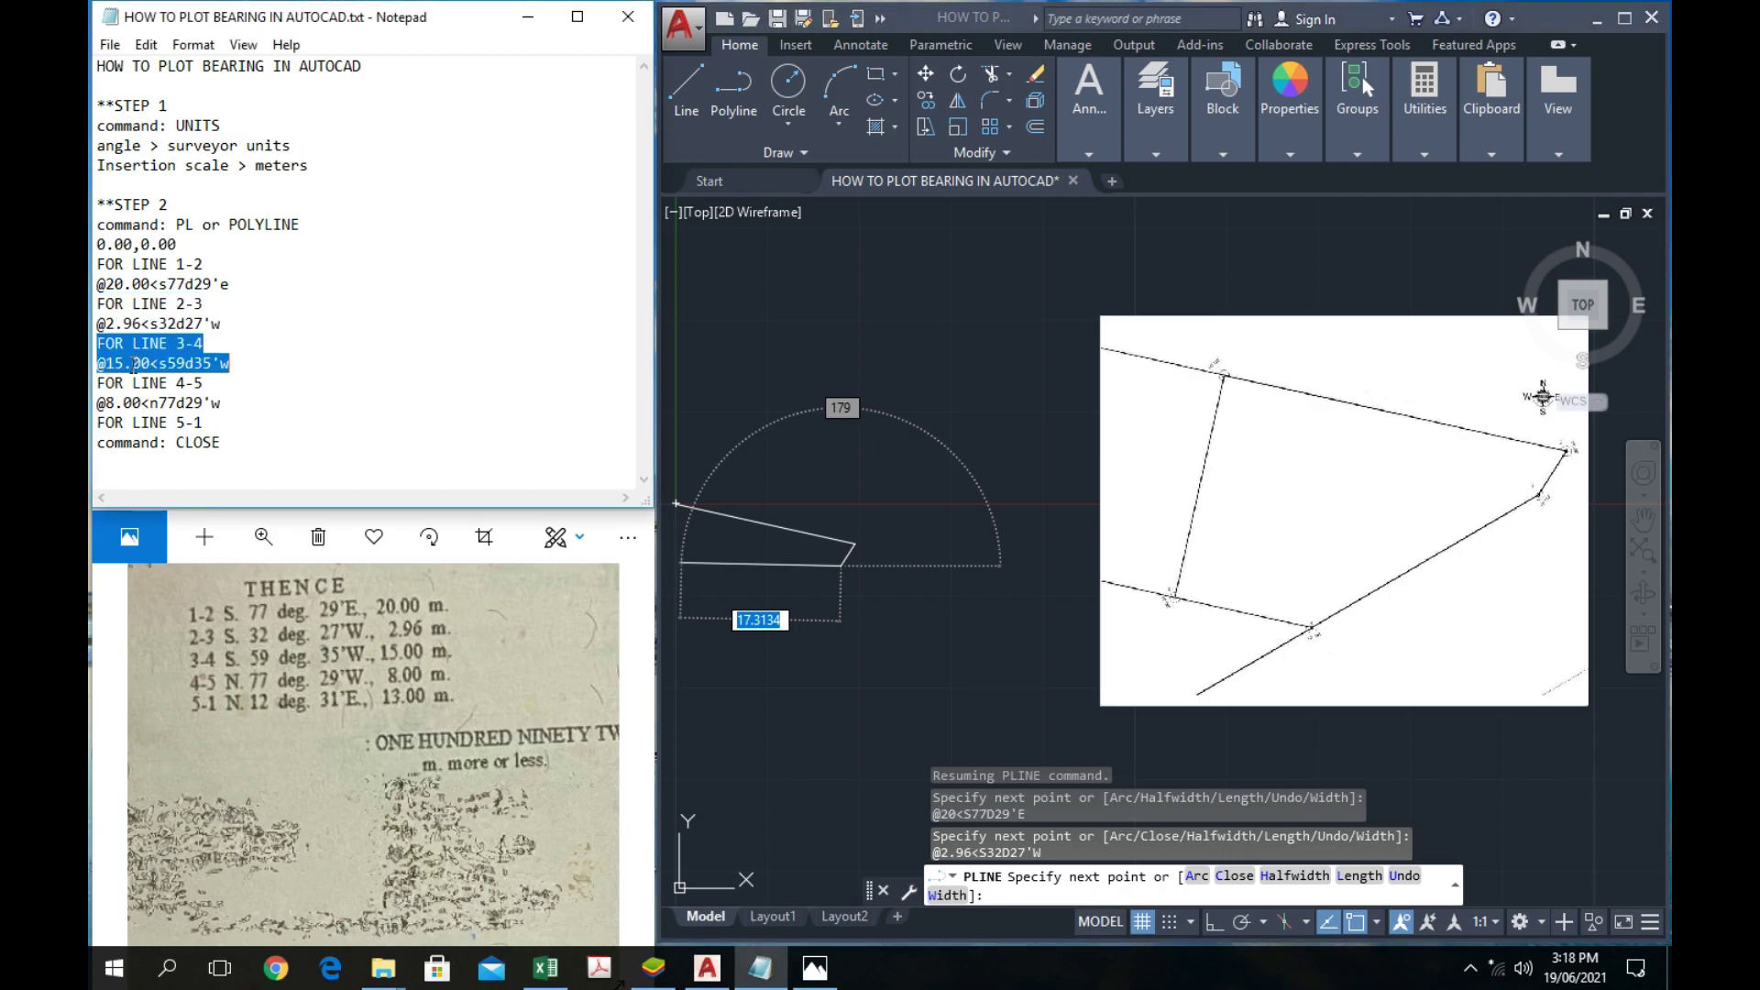
Add the 15 m side at S 59°35' W after checking the line 3-4 bearing.
{"action": "mouse_move", "coordinate": [161, 363]}
{"action": "left_mouse_down"}
{"action": "mouse_move", "coordinate": [195, 363]}
{"action": "mouse_move", "coordinate": [98, 342]}
{"action": "left_mouse_up"}
{"action": "left_click", "coordinate": [816, 698]}
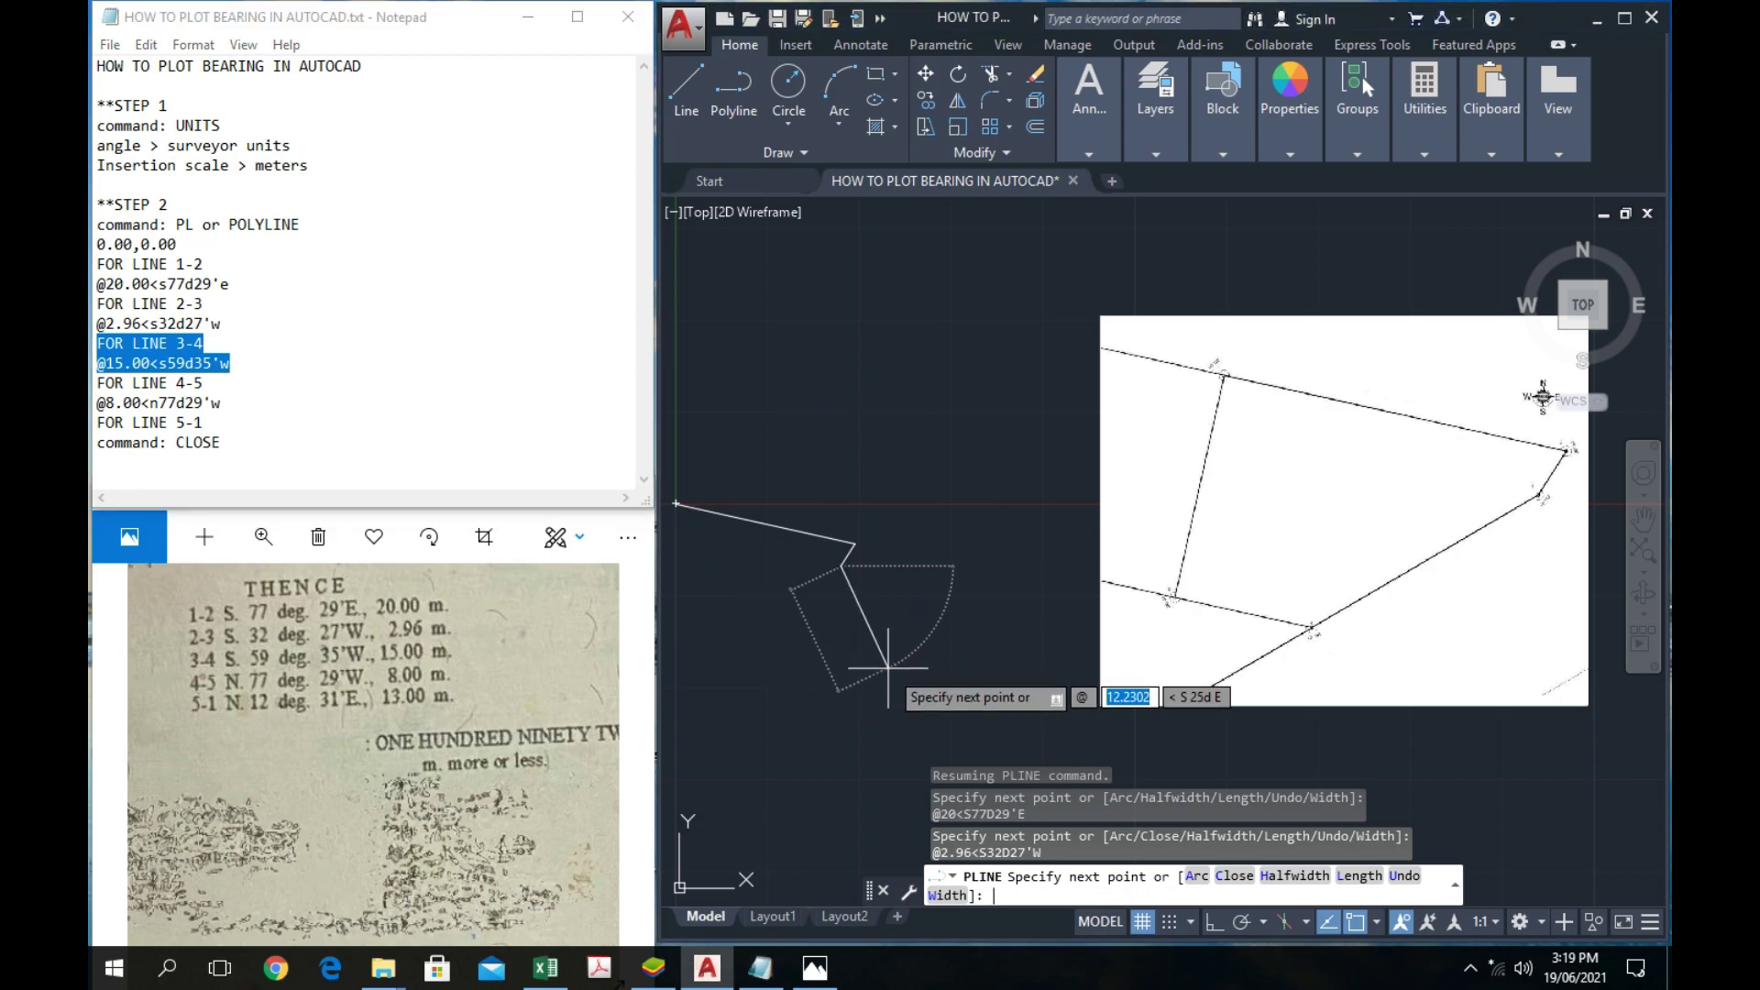
{"action": "type", "text": "15"}
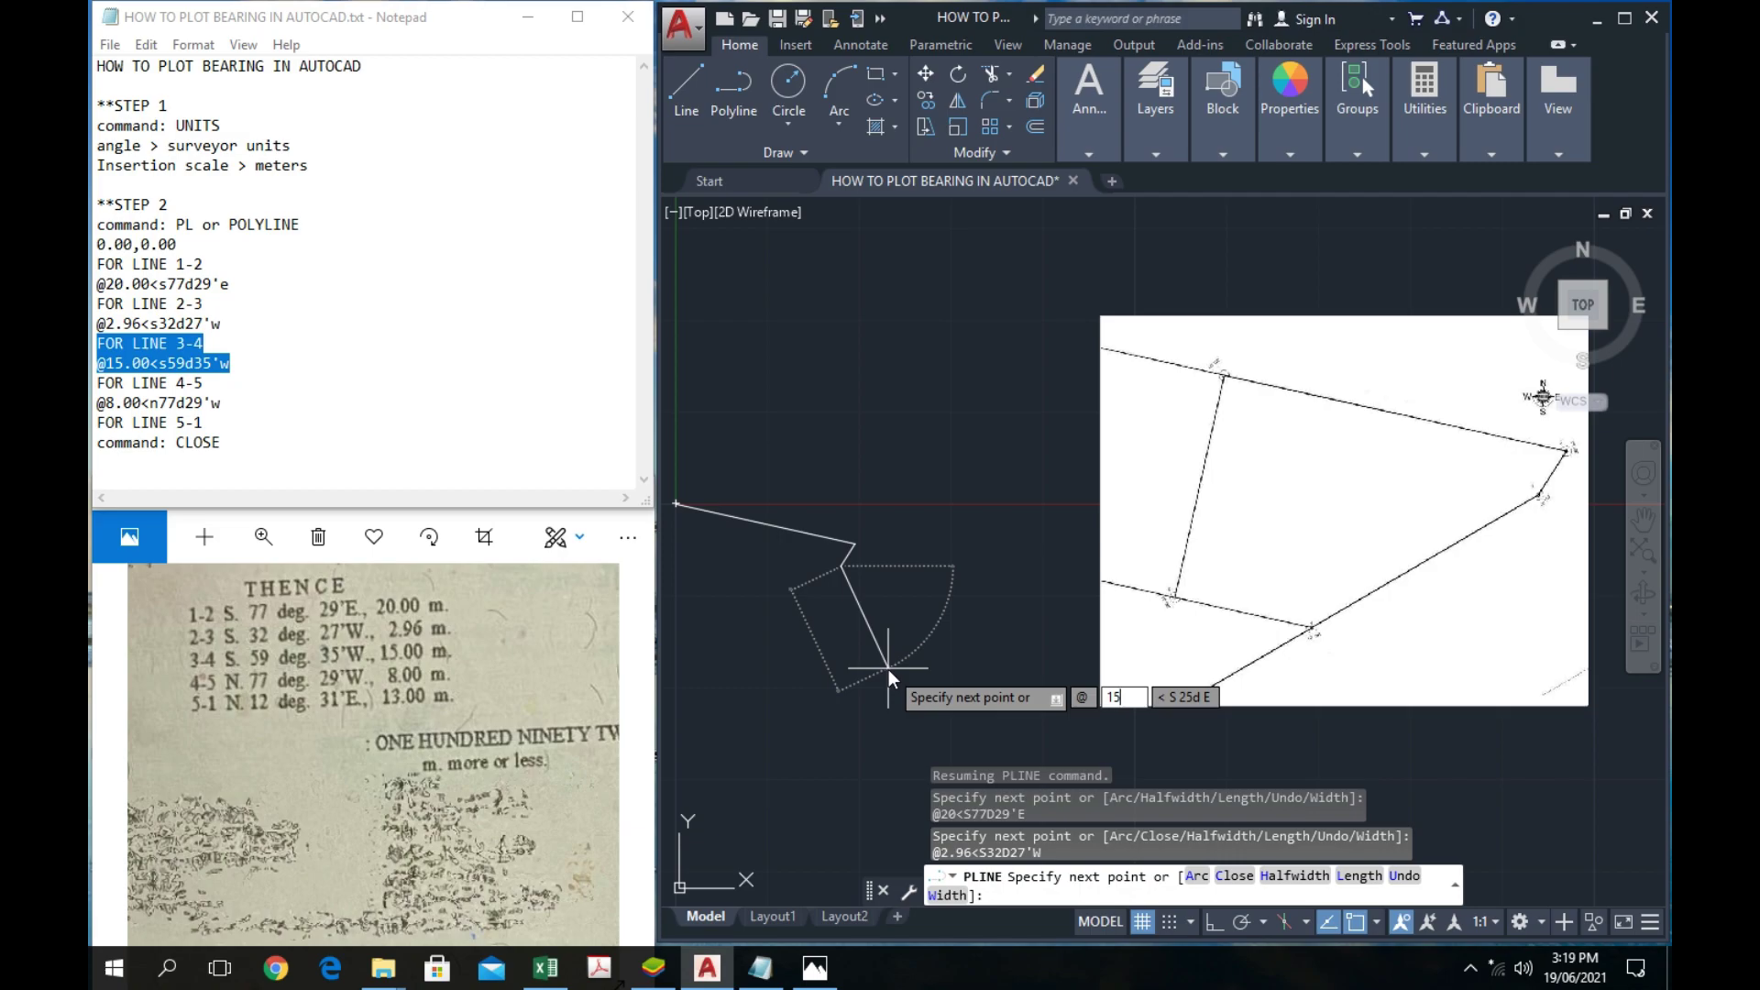
{"action": "key", "text": "Tab"}
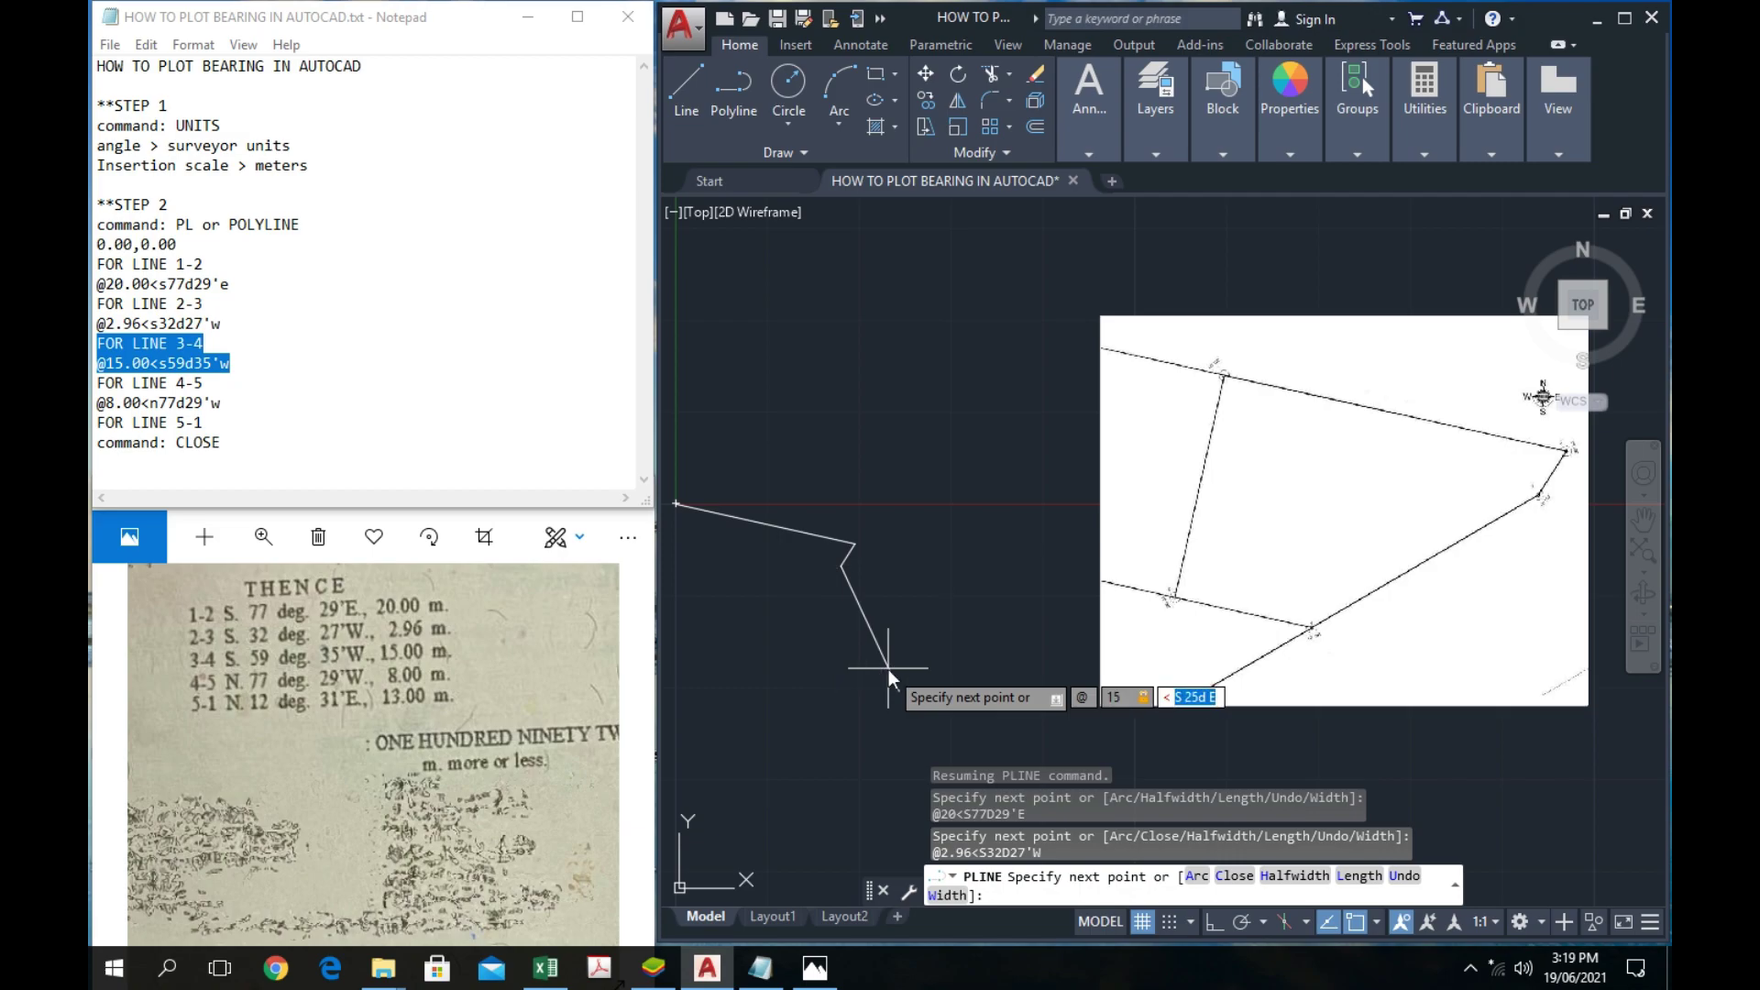
{"action": "type", "text": "S5"}
{"action": "type", "text": "9D"}
{"action": "type", "text": "35"}
{"action": "type", "text": "'W"}
{"action": "key", "text": "Return"}
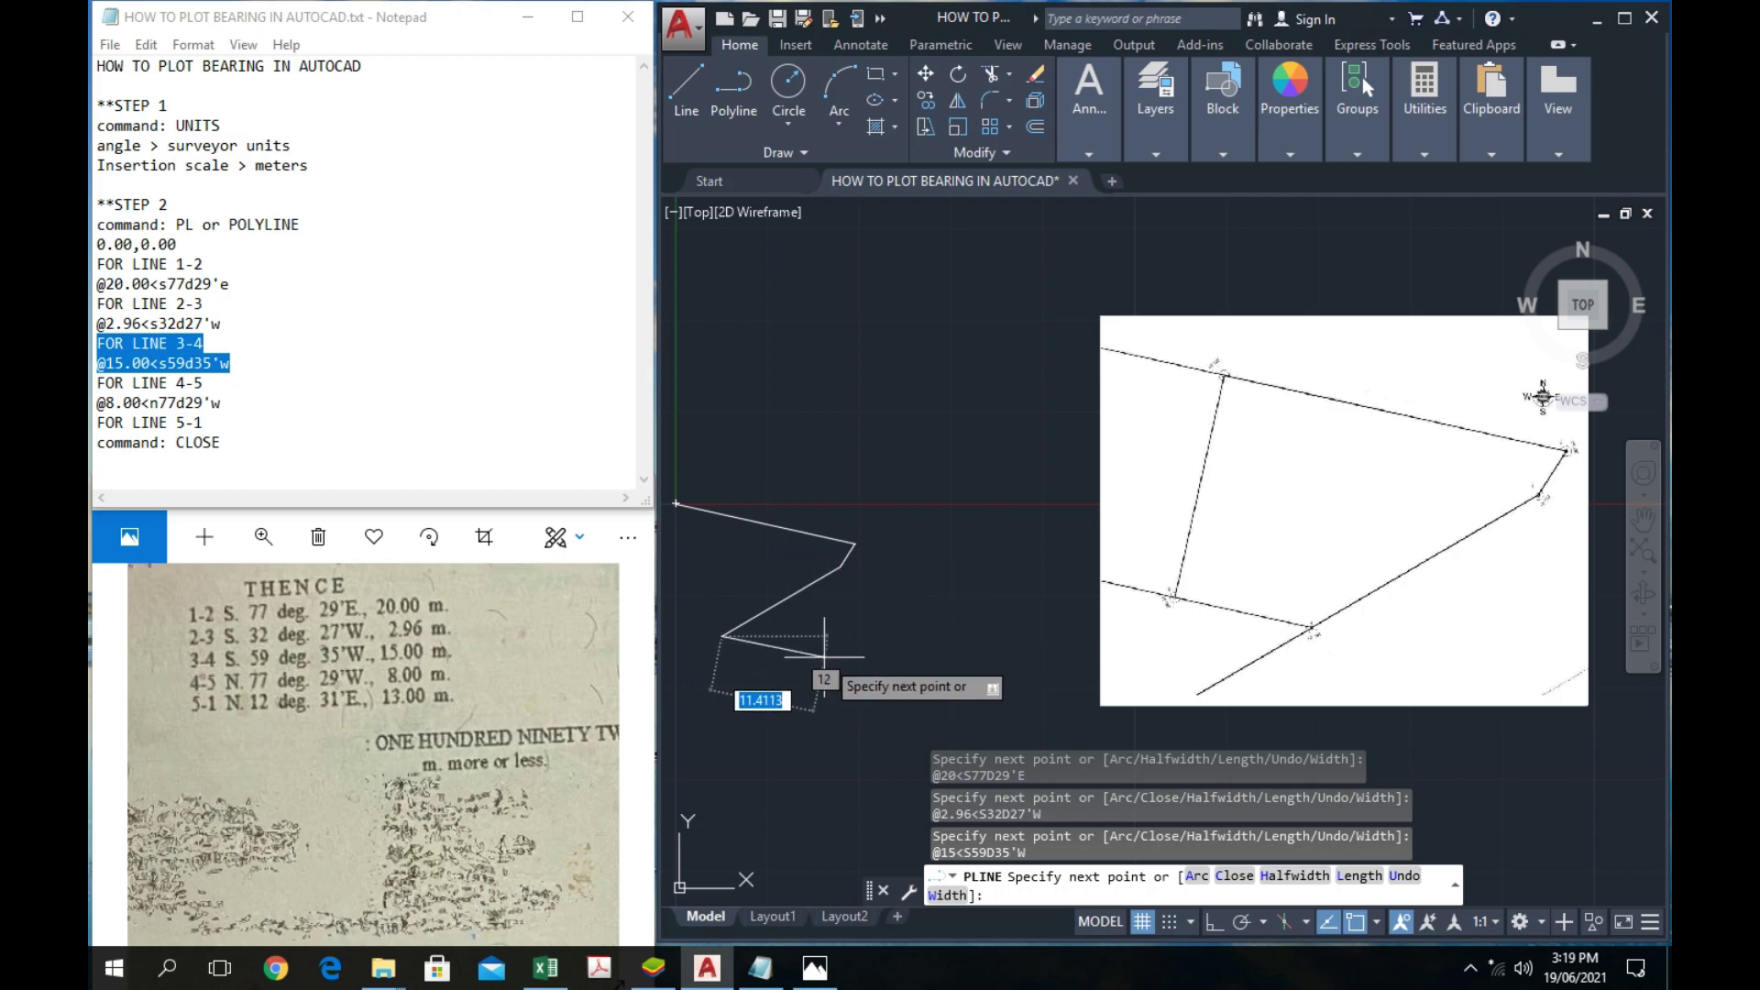
Check the line 4-5 notes against the deed: 8.00 m at N 77°29' W.
{"action": "mouse_move", "coordinate": [97, 383]}
{"action": "left_mouse_down"}
{"action": "mouse_move", "coordinate": [218, 385]}
{"action": "mouse_move", "coordinate": [220, 403]}
{"action": "left_mouse_up"}
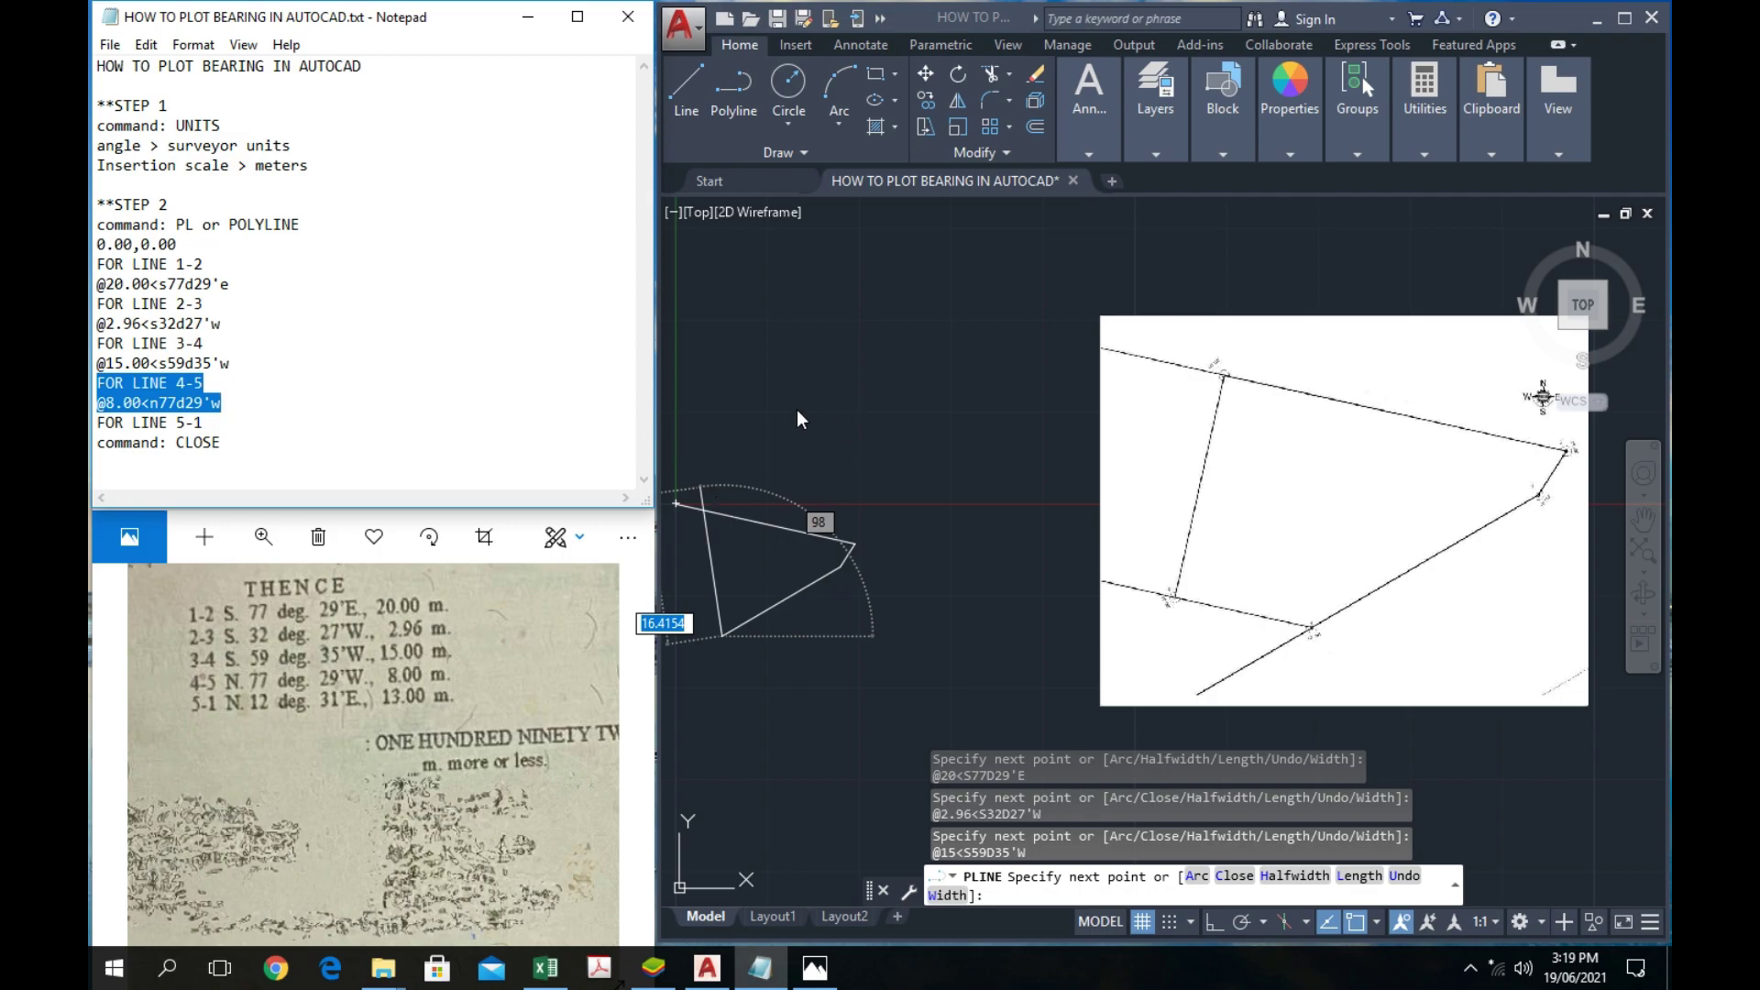
{"action": "left_click", "coordinate": [114, 402]}
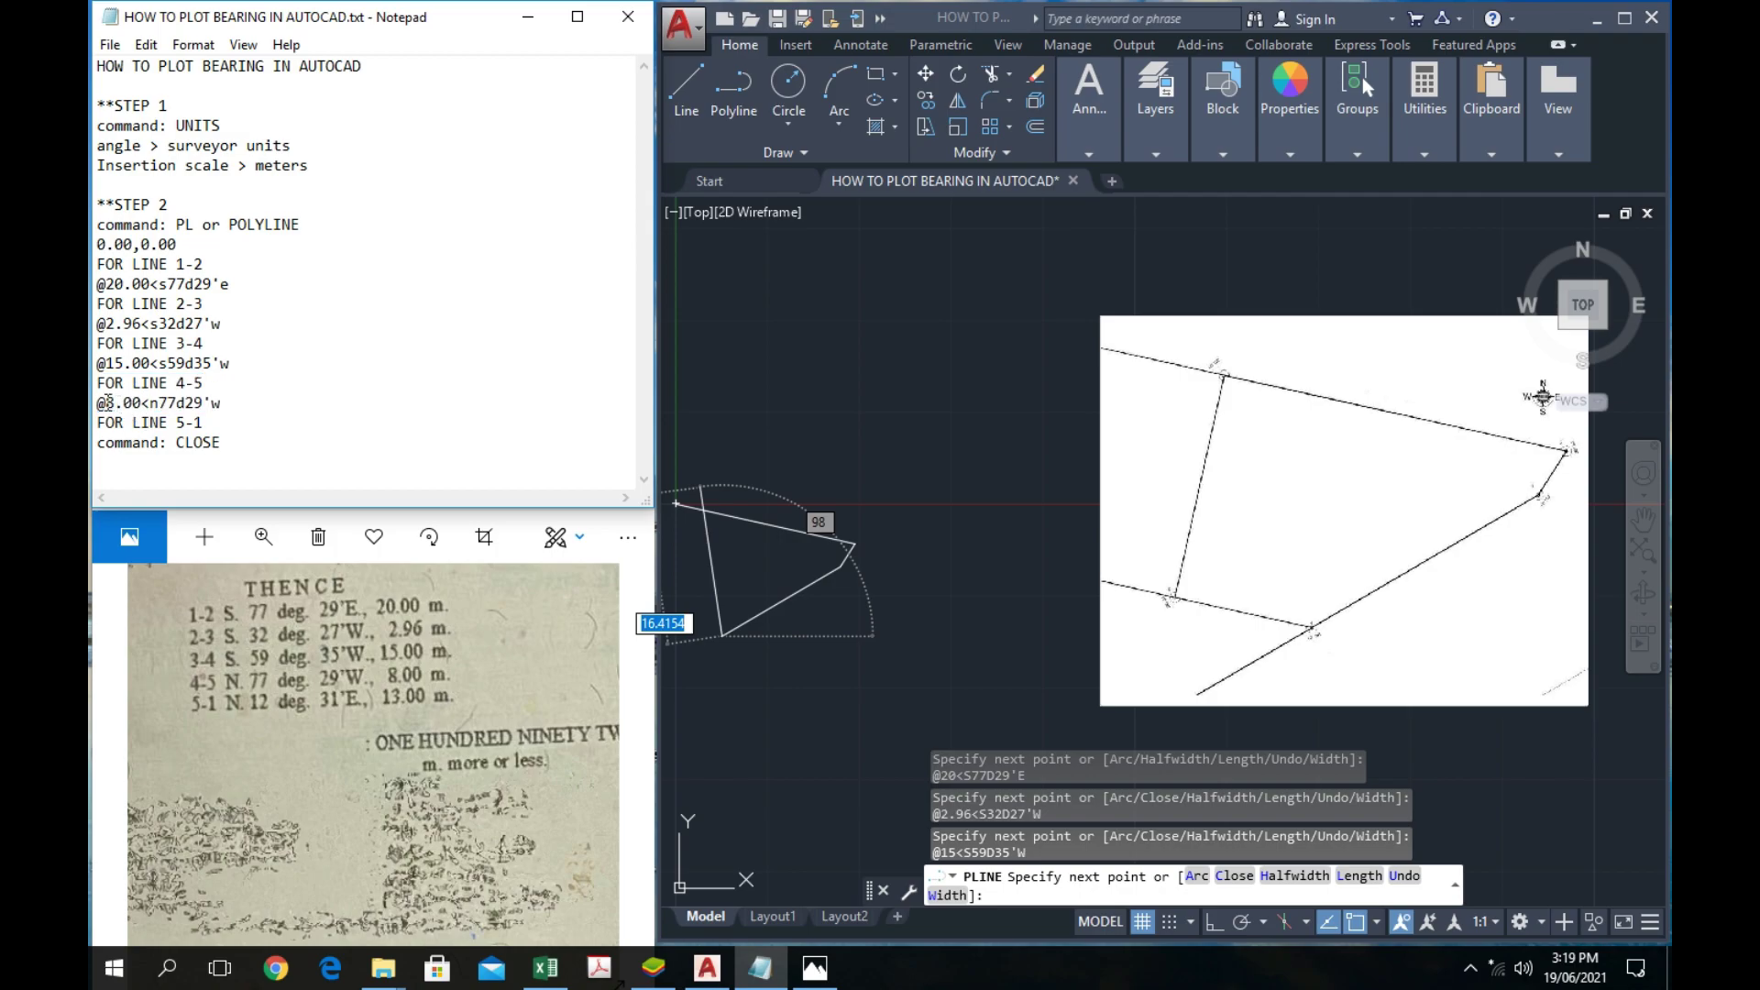
{"action": "left_click_drag", "start_coordinate": [108, 403], "coordinate": [125, 403]}
{"action": "left_click_drag", "start_coordinate": [147, 403], "coordinate": [185, 403]}
{"action": "left_click_drag", "start_coordinate": [184, 404], "coordinate": [220, 404]}
{"action": "left_click_drag", "start_coordinate": [98, 382], "coordinate": [222, 404]}
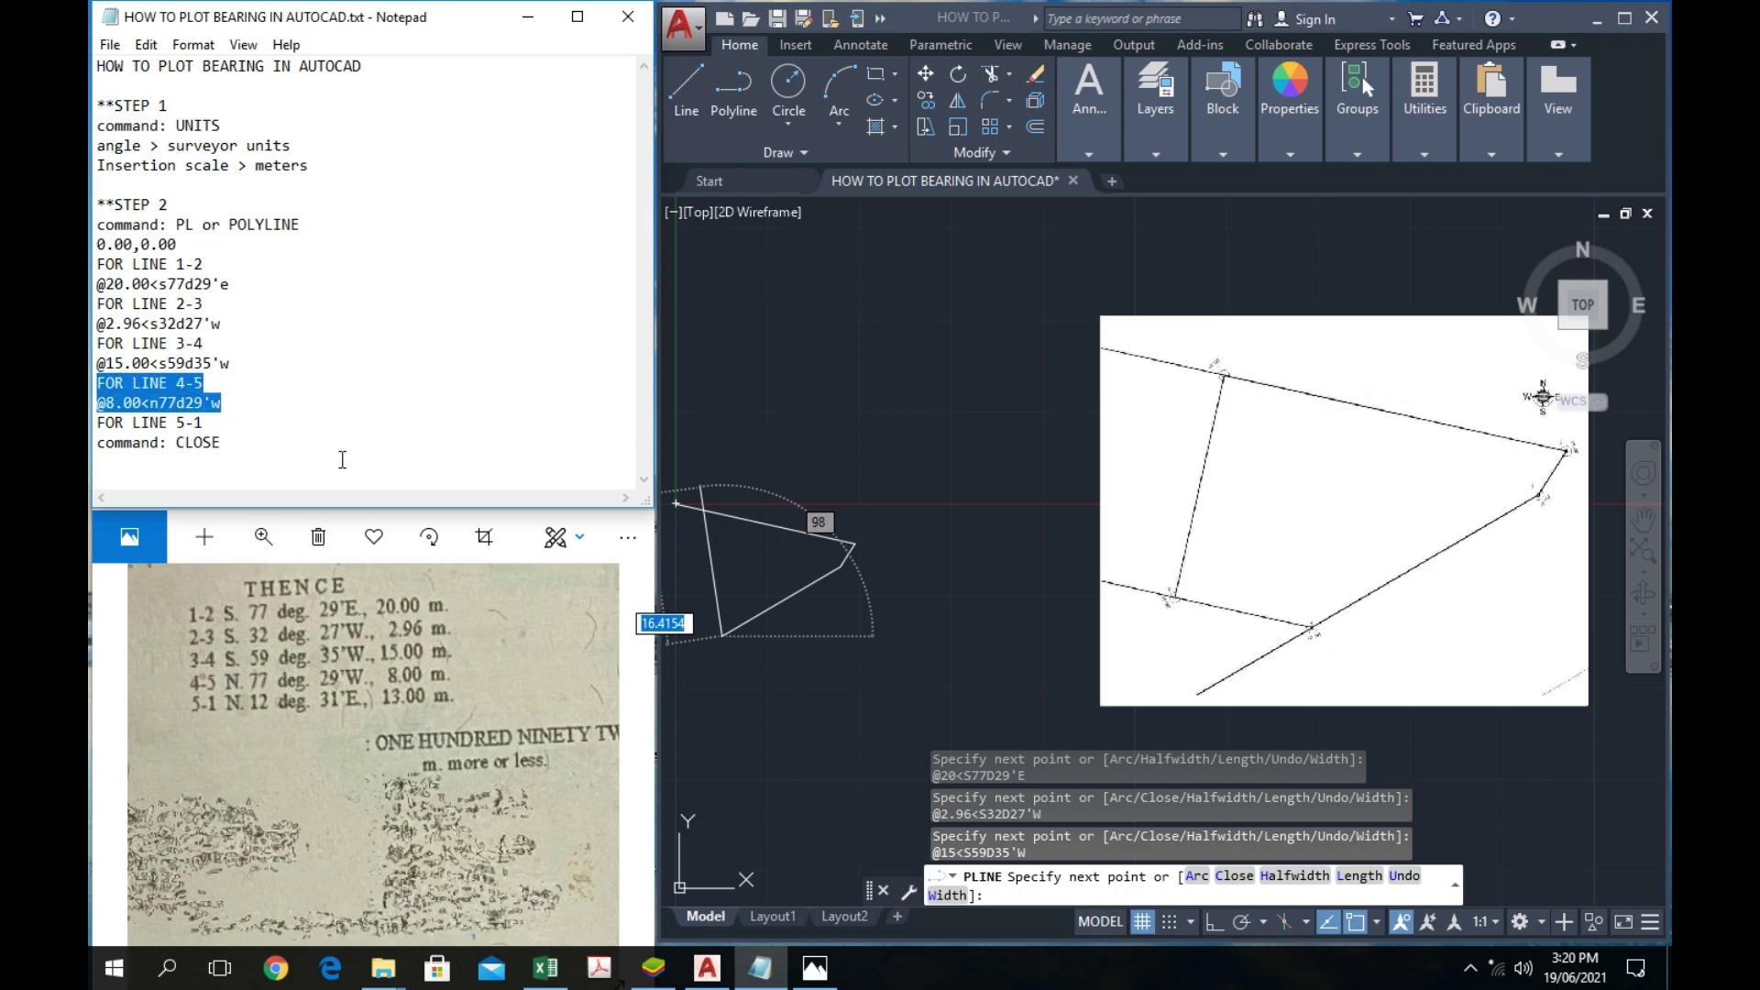
{"action": "left_click", "coordinate": [771, 462]}
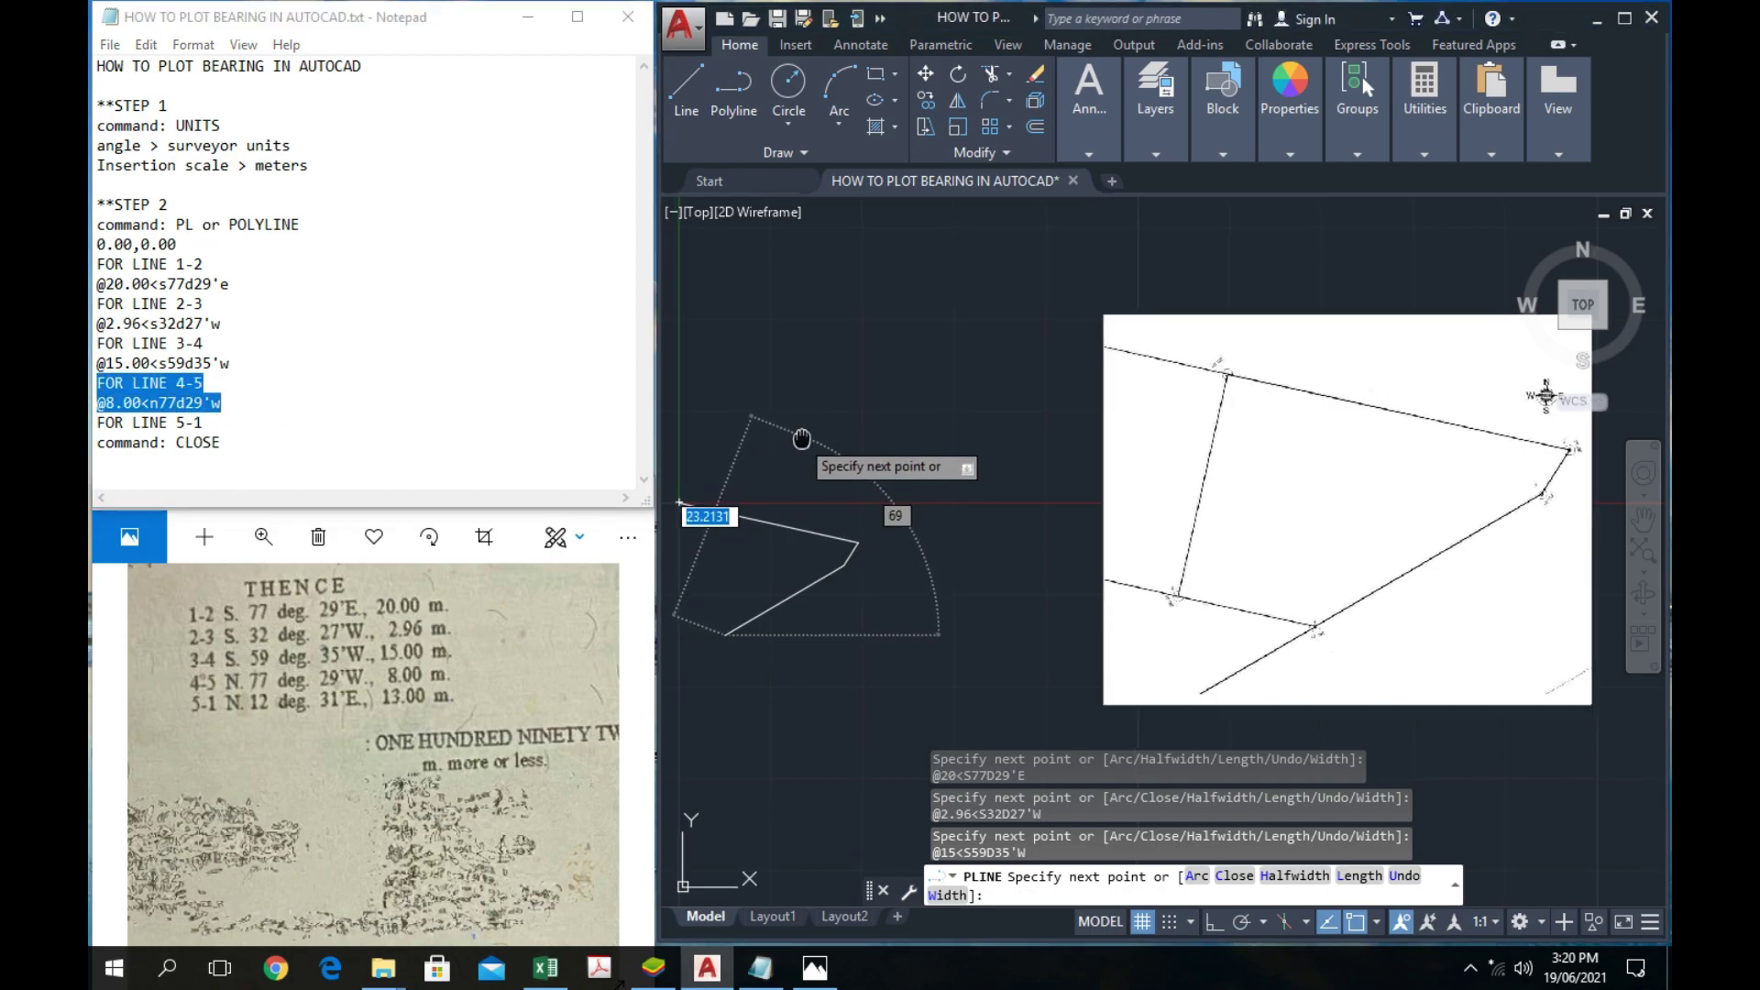
Pan the view and add the 8 m side at N 77°29' W.
{"action": "middle_click_drag", "start_coordinate": [802, 439], "coordinate": [892, 411]}
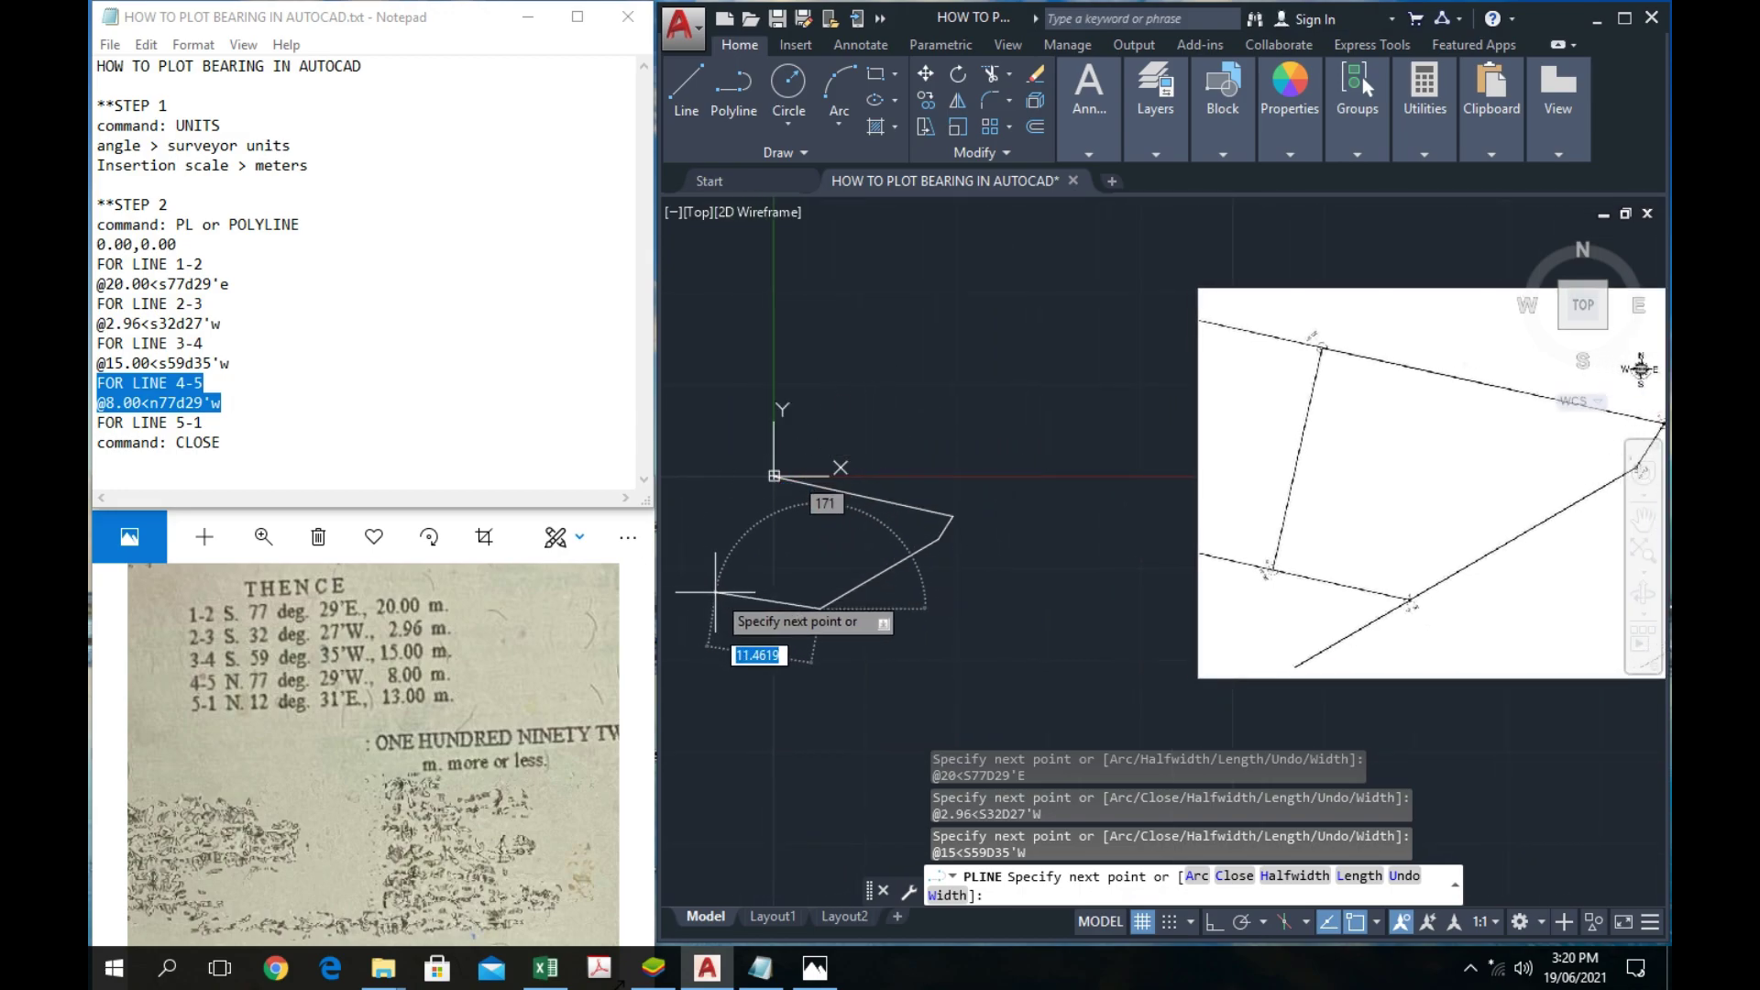
{"action": "type", "text": "@"}
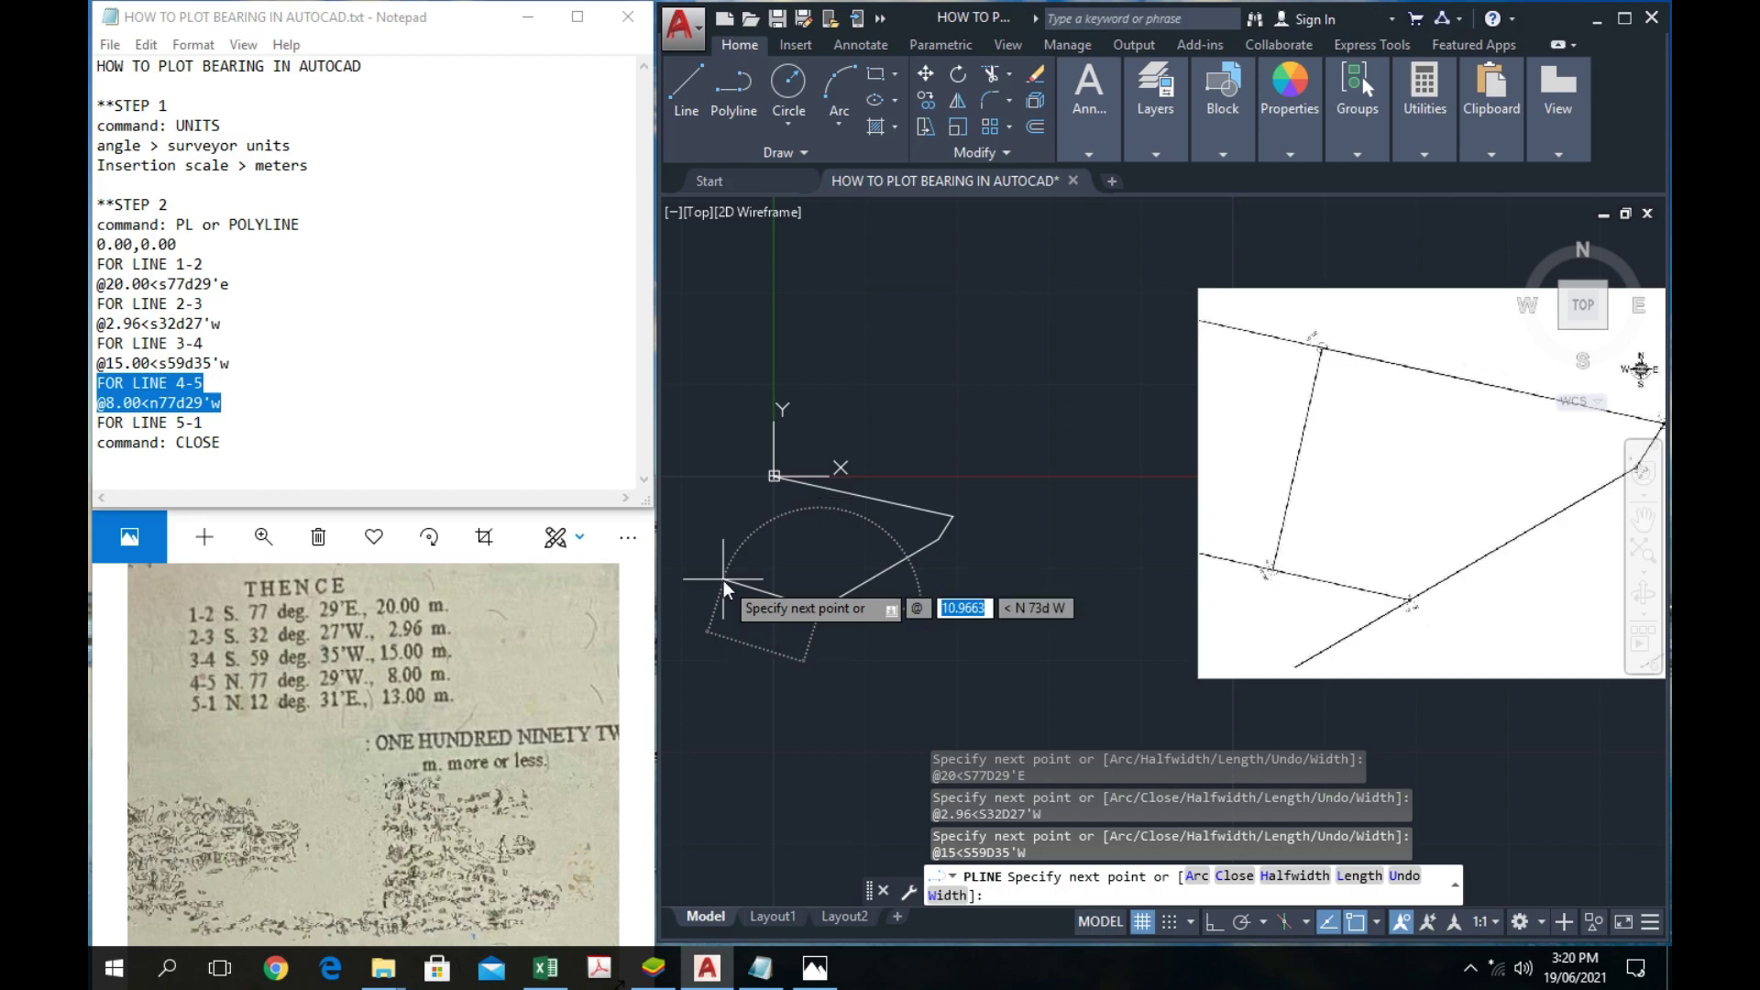
{"action": "type", "text": "8"}
{"action": "key", "text": "Tab"}
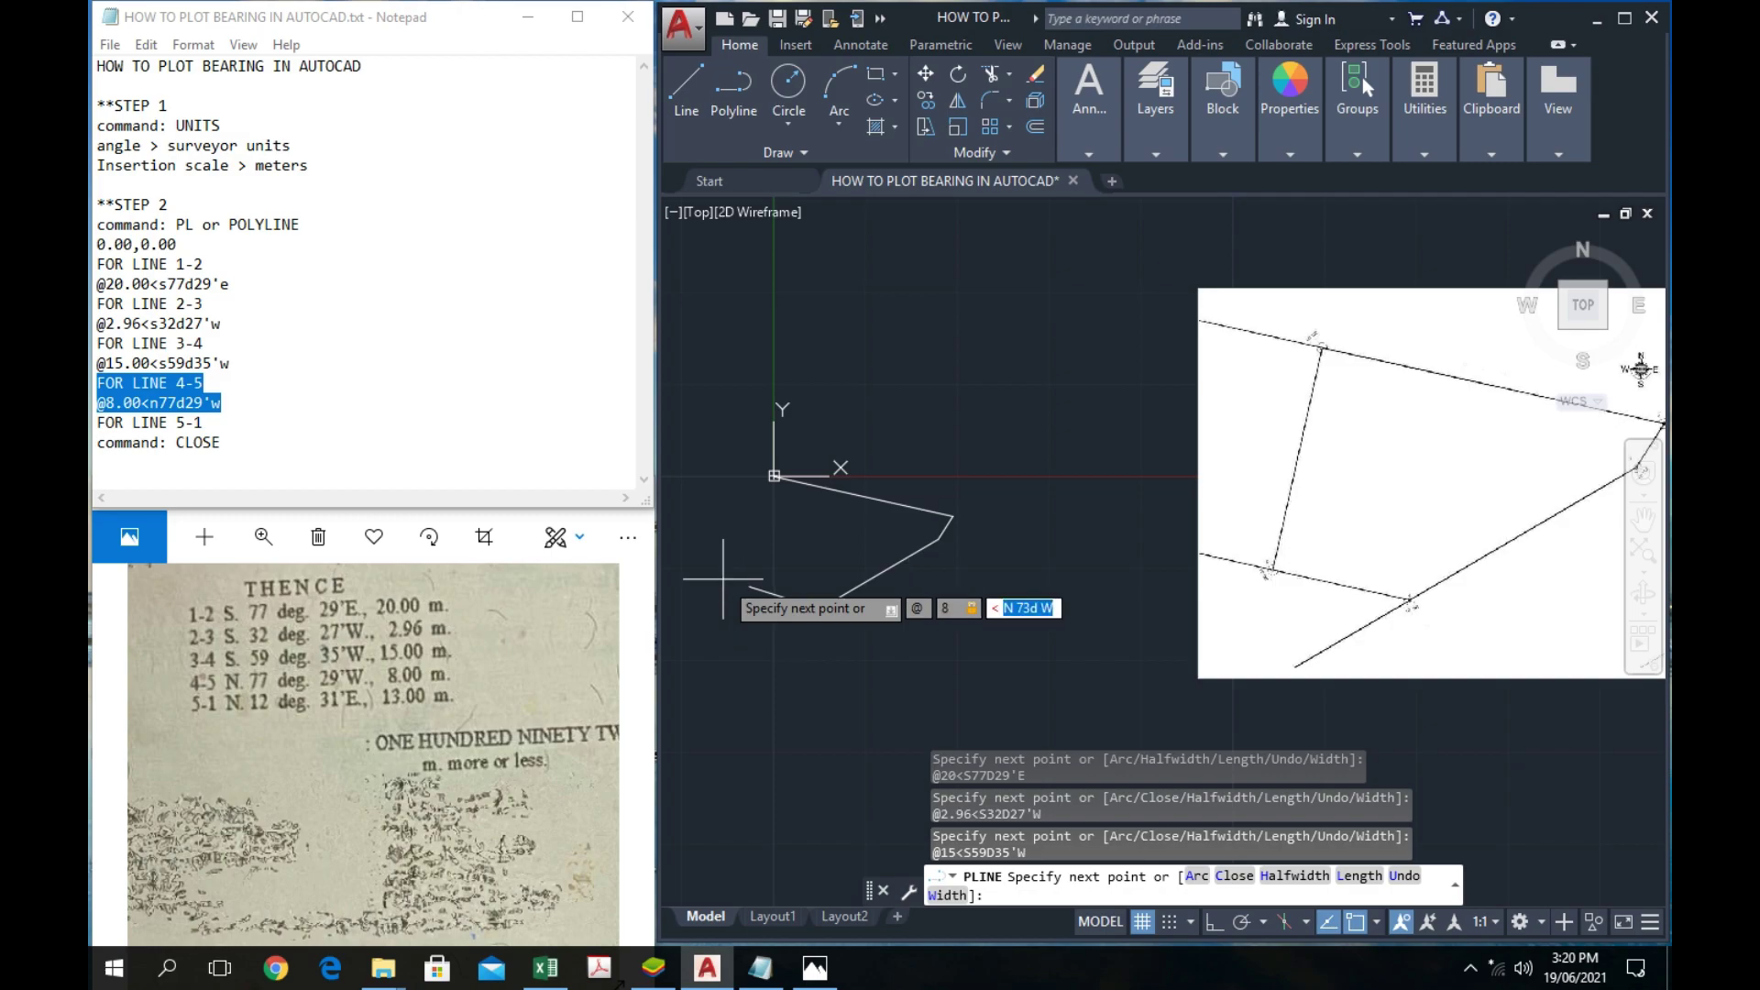
{"action": "type", "text": "N"}
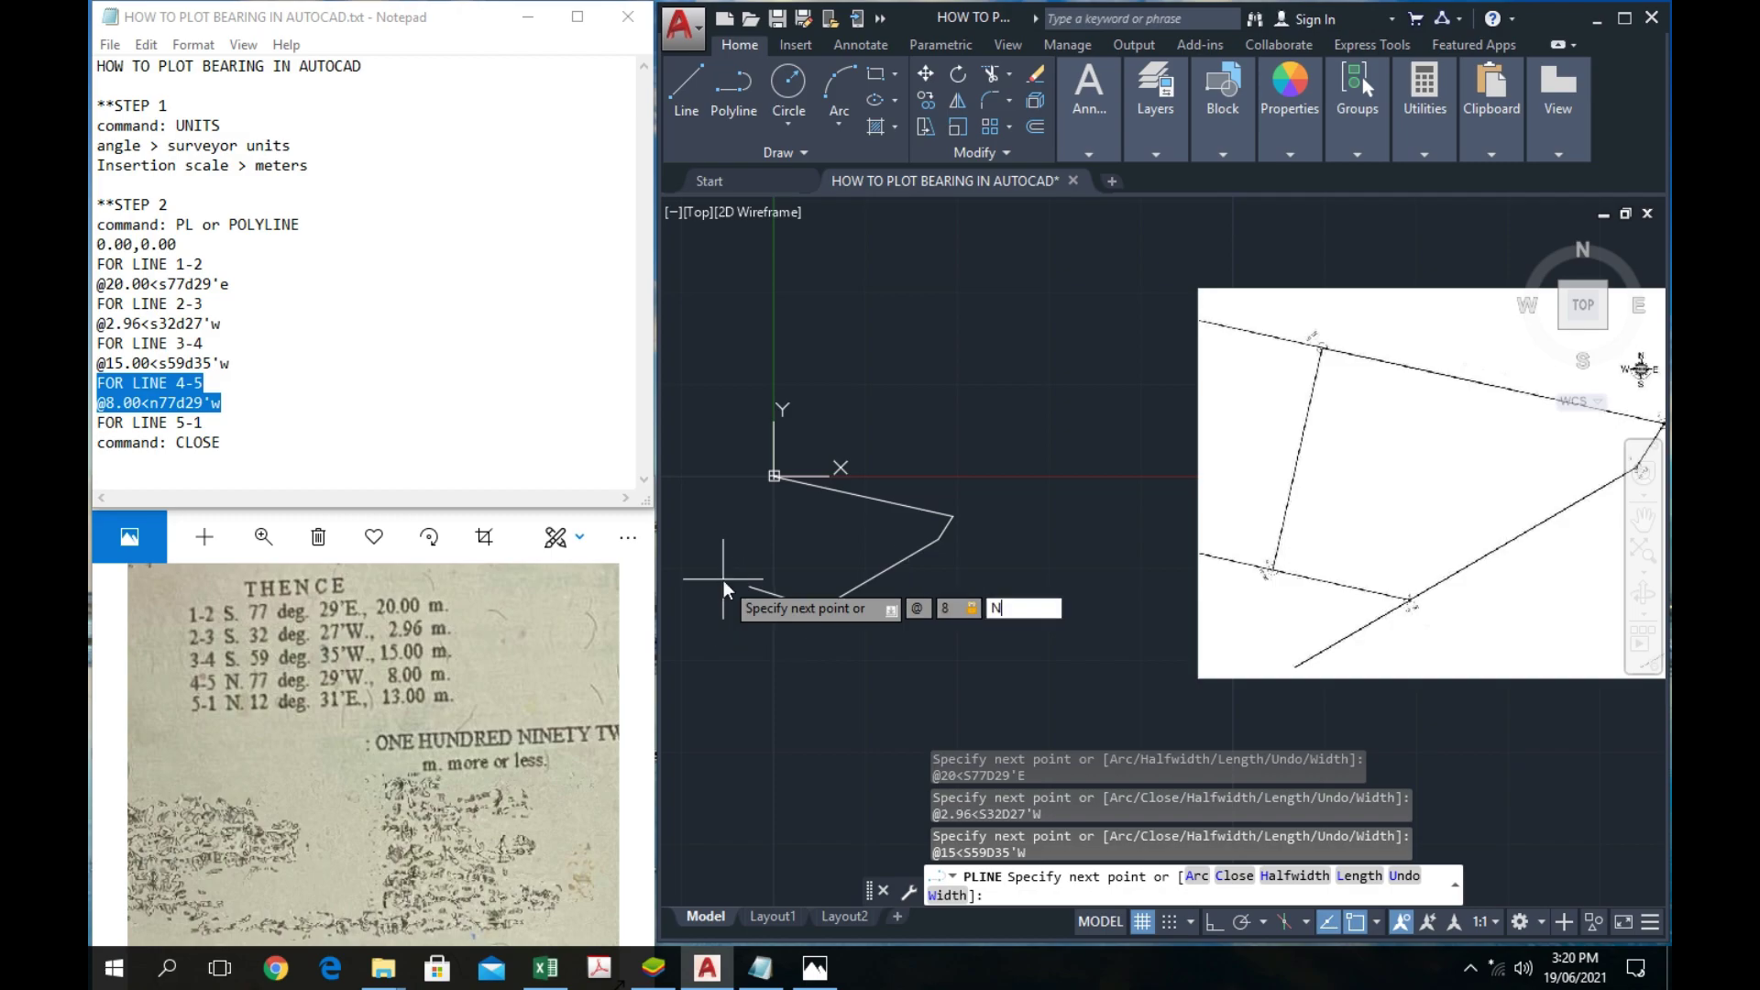
{"action": "type", "text": "77"}
{"action": "type", "text": "29'"}
{"action": "type", "text": "W"}
{"action": "key", "text": "Return"}
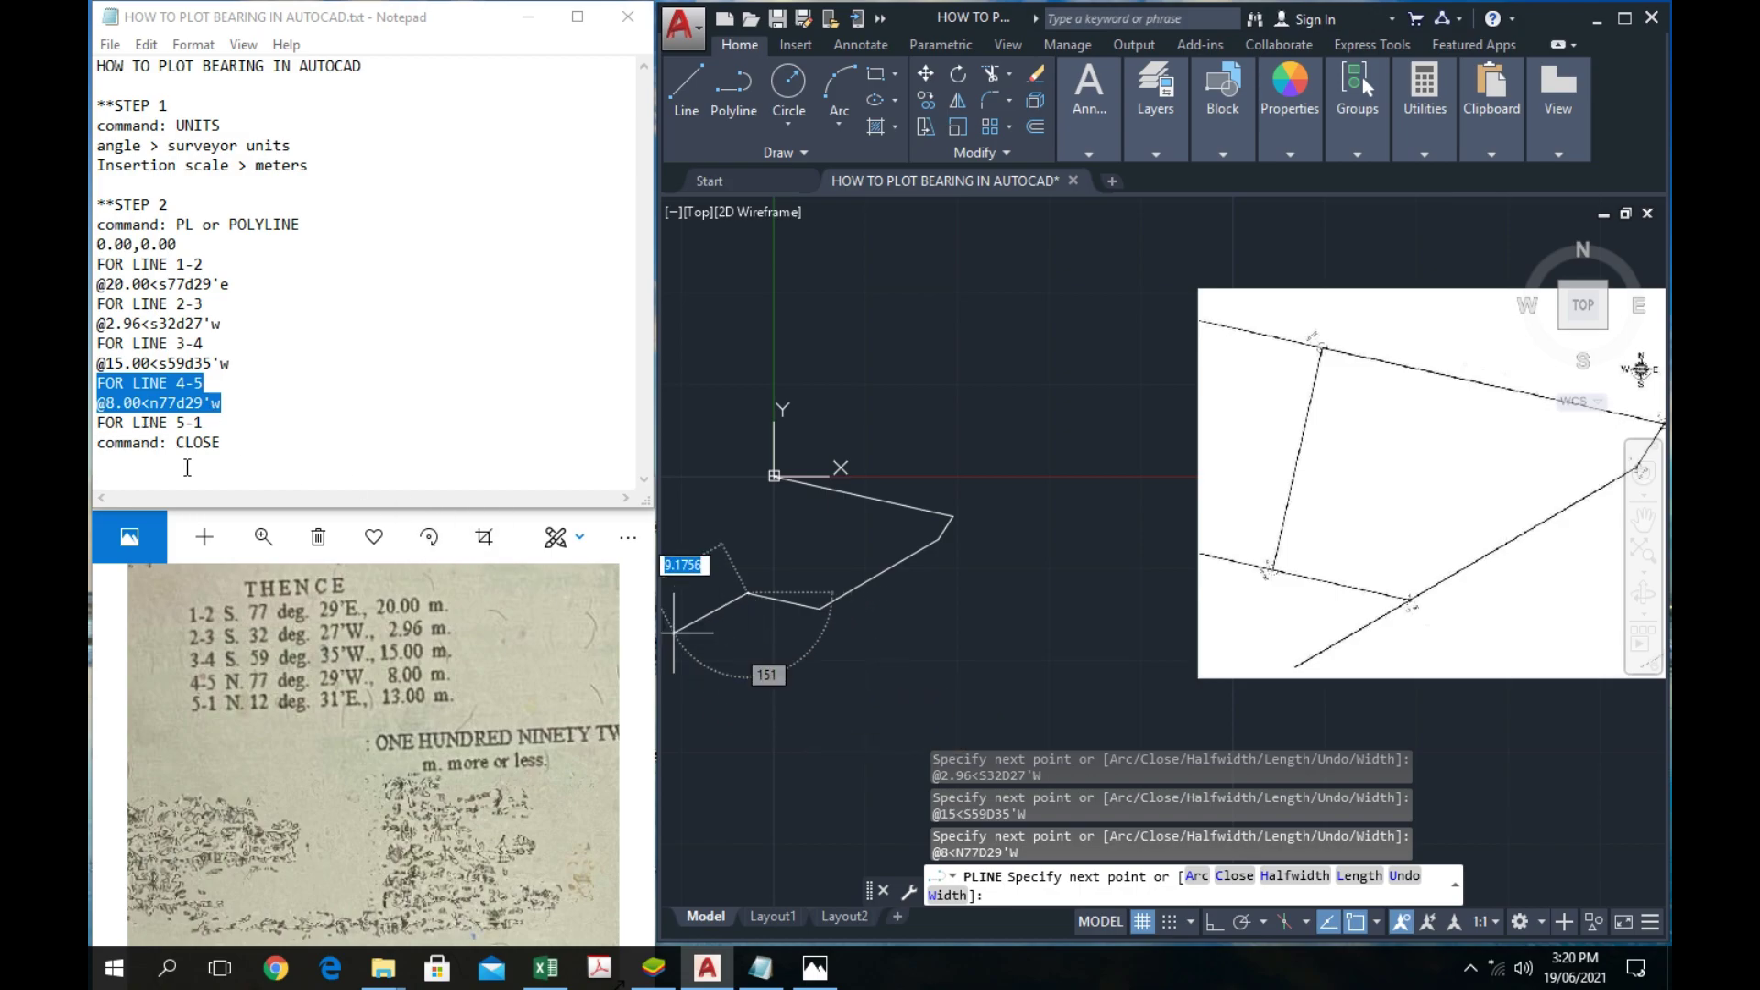
Close the polyline back to its start point, following the line 5-1 CLOSE note.
{"action": "left_click_drag", "start_coordinate": [97, 422], "coordinate": [205, 425]}
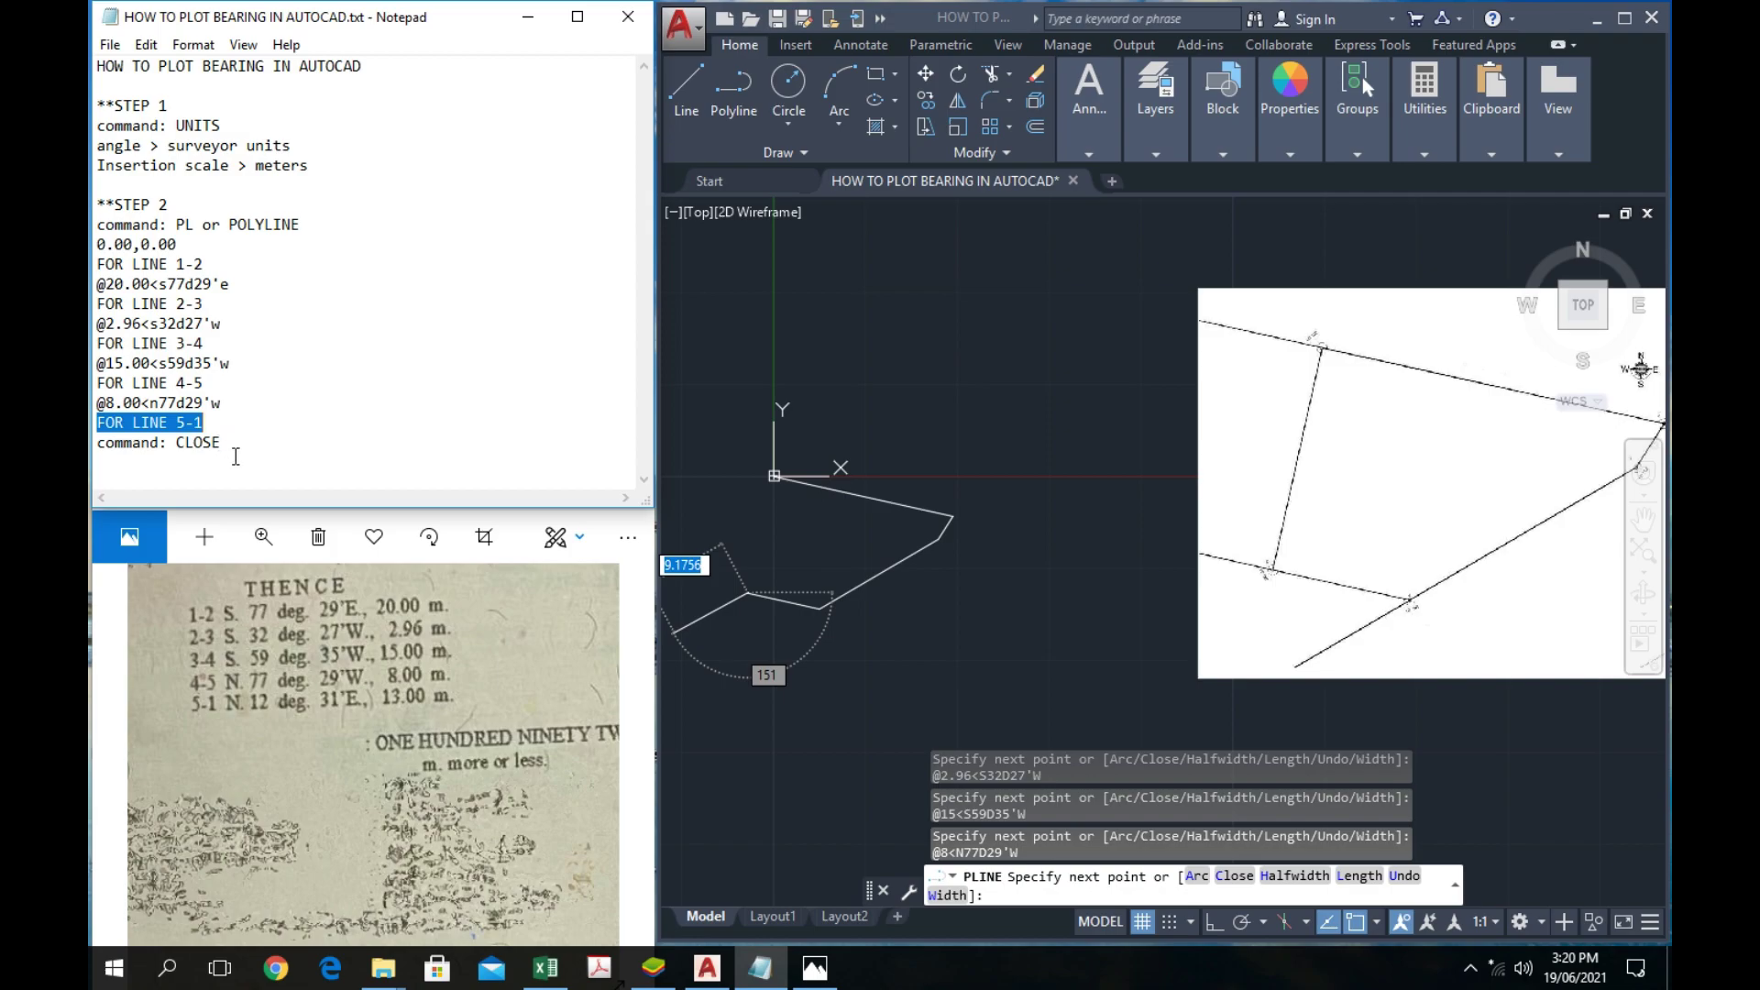
{"action": "mouse_move", "coordinate": [230, 442]}
{"action": "left_mouse_down"}
{"action": "mouse_move", "coordinate": [180, 442]}
{"action": "mouse_move", "coordinate": [220, 447]}
{"action": "left_mouse_up"}
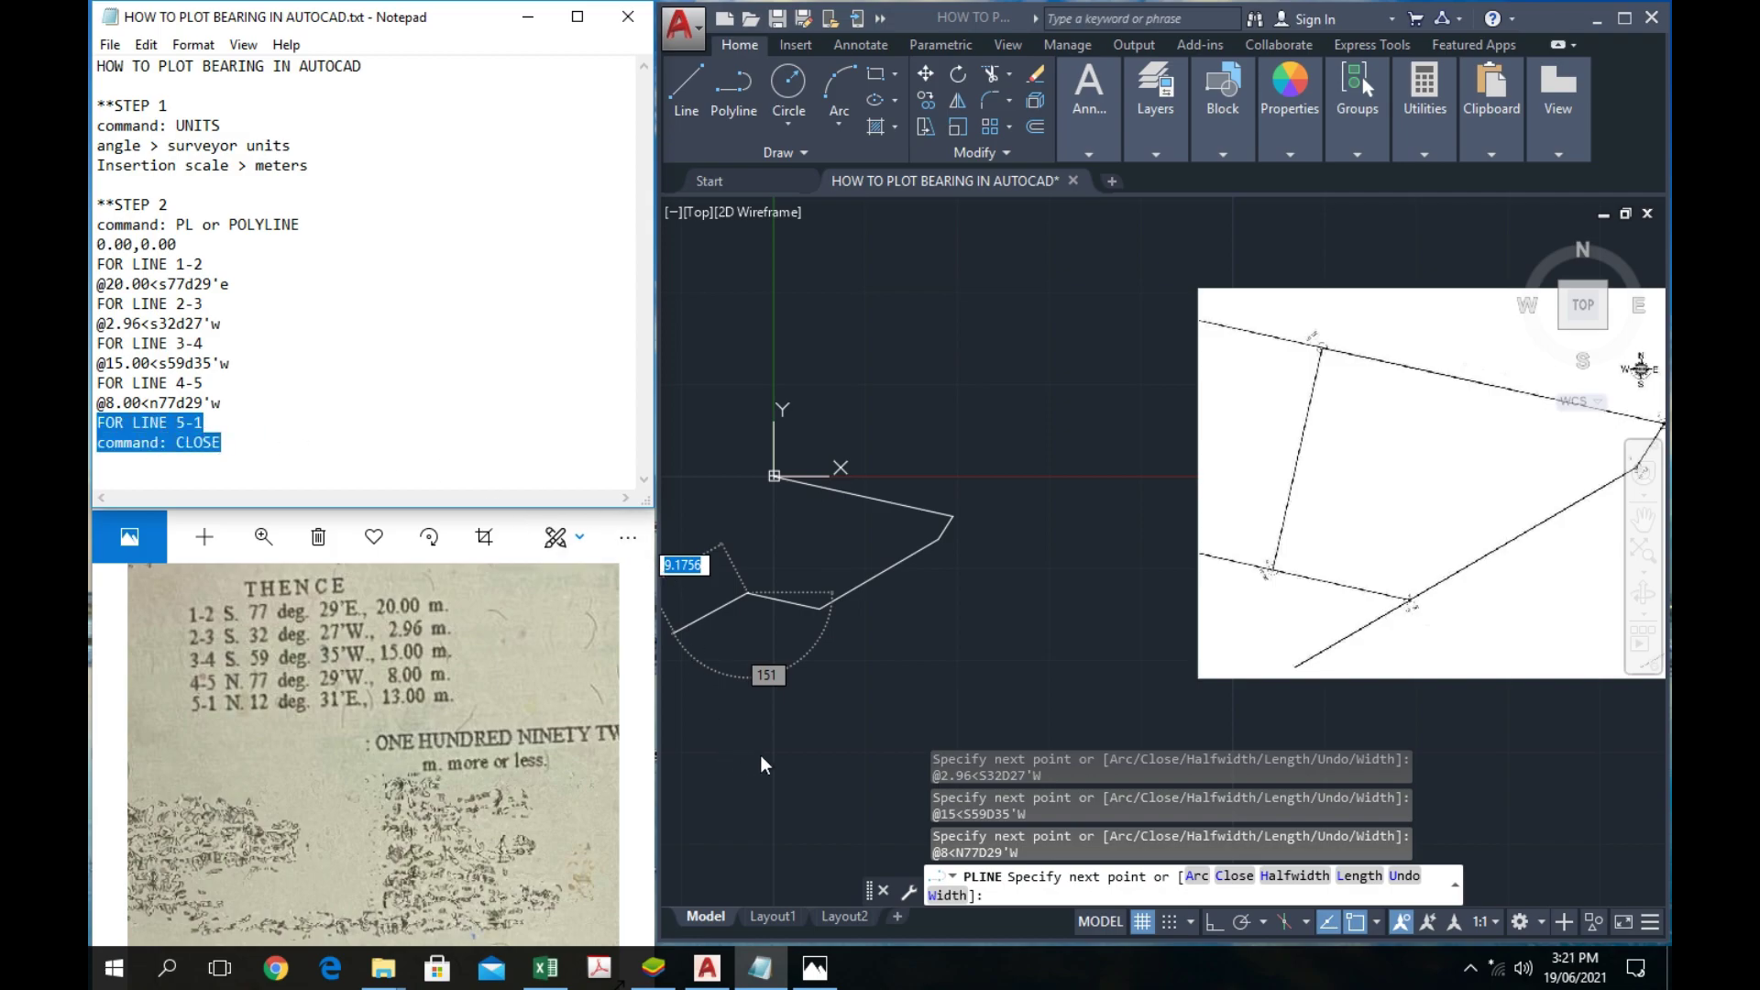
{"action": "left_click", "coordinate": [794, 563]}
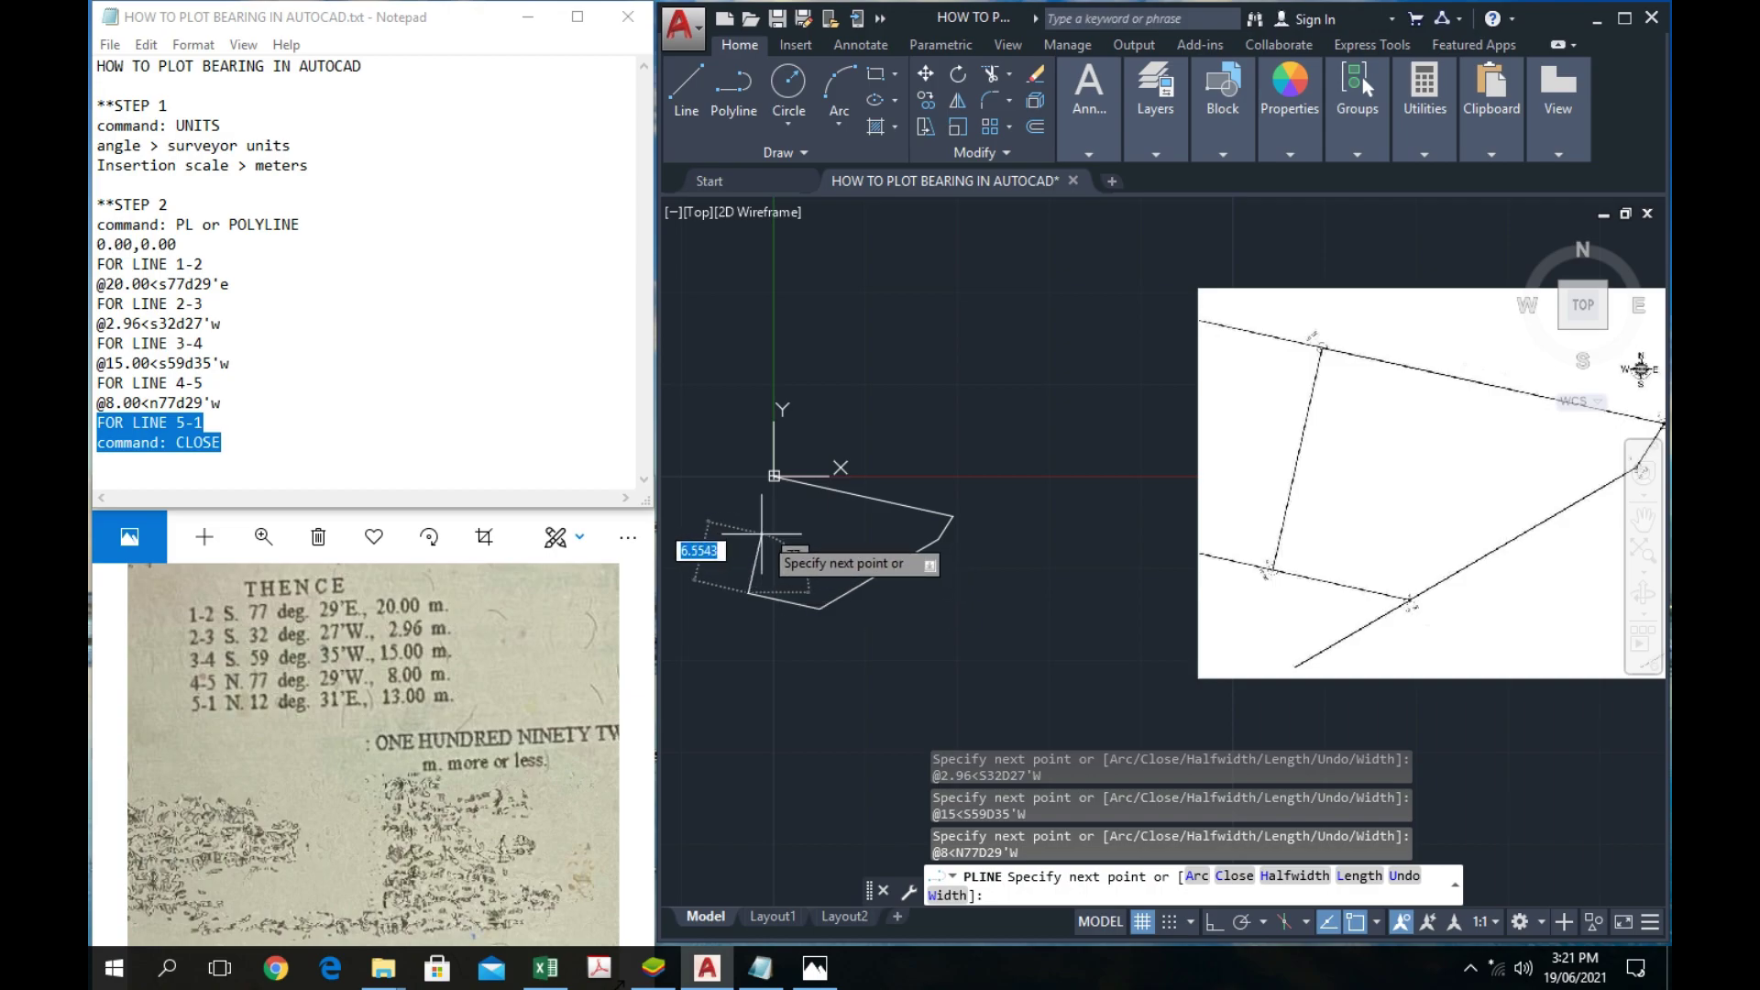
{"action": "type", "text": "CLOSE"}
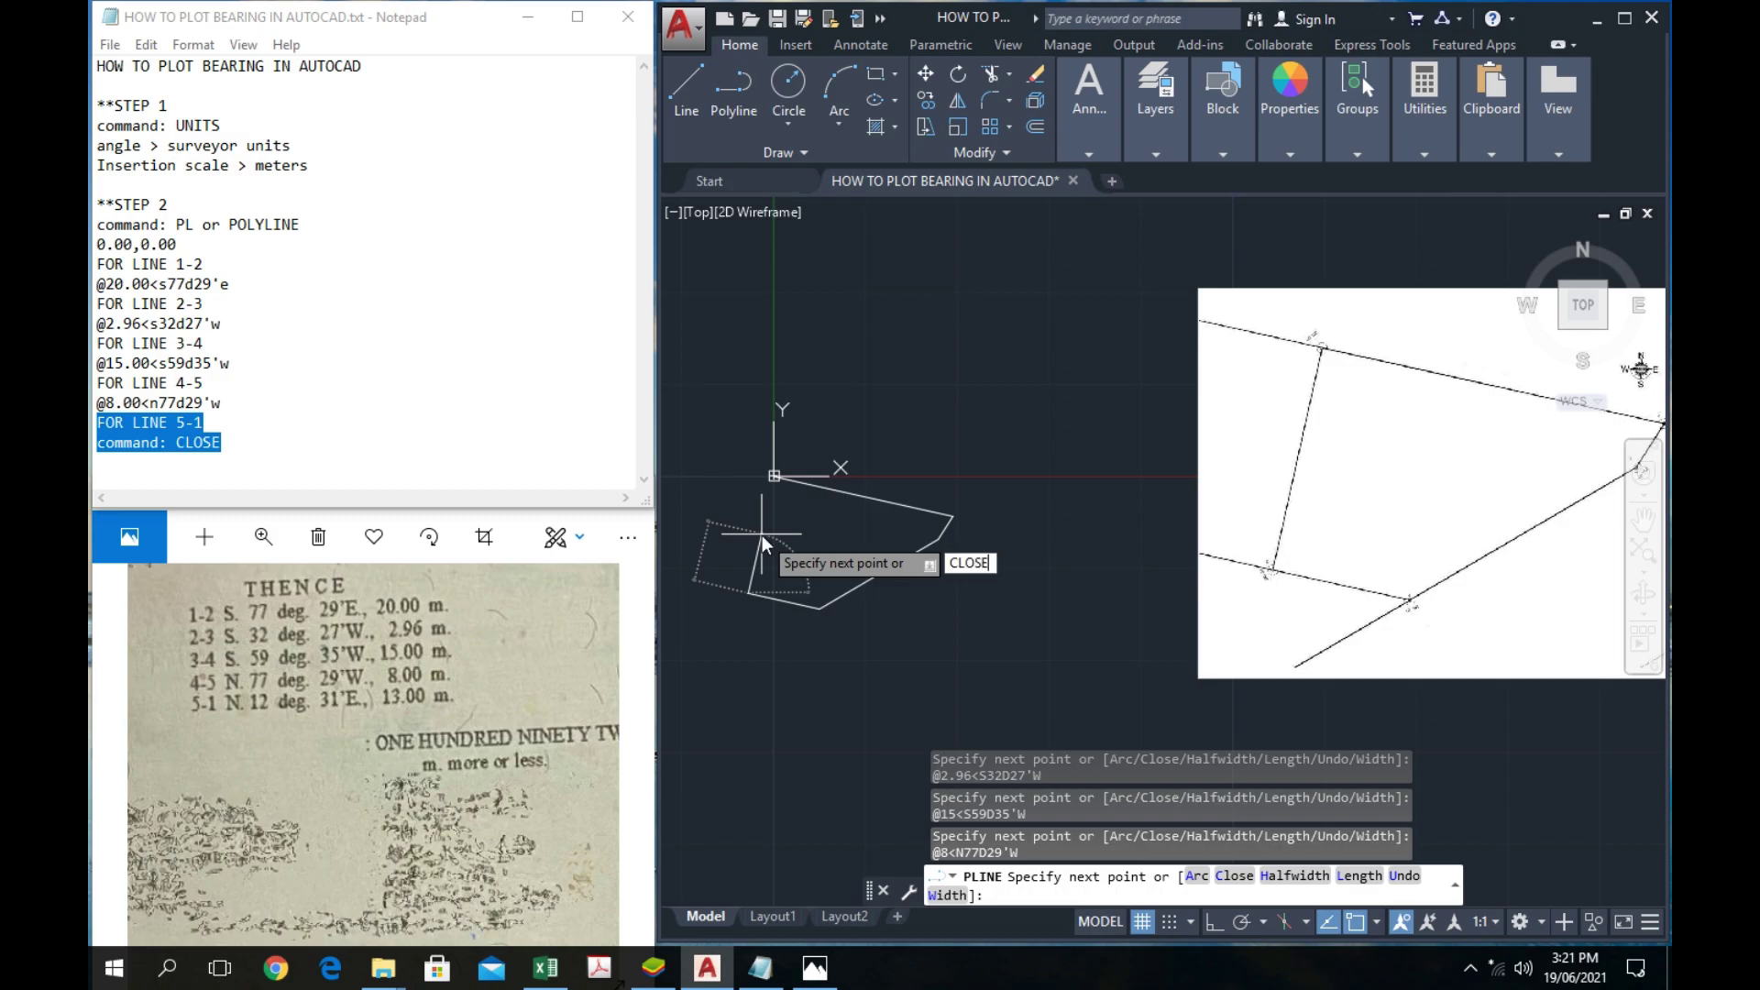
{"action": "key", "text": "Return"}
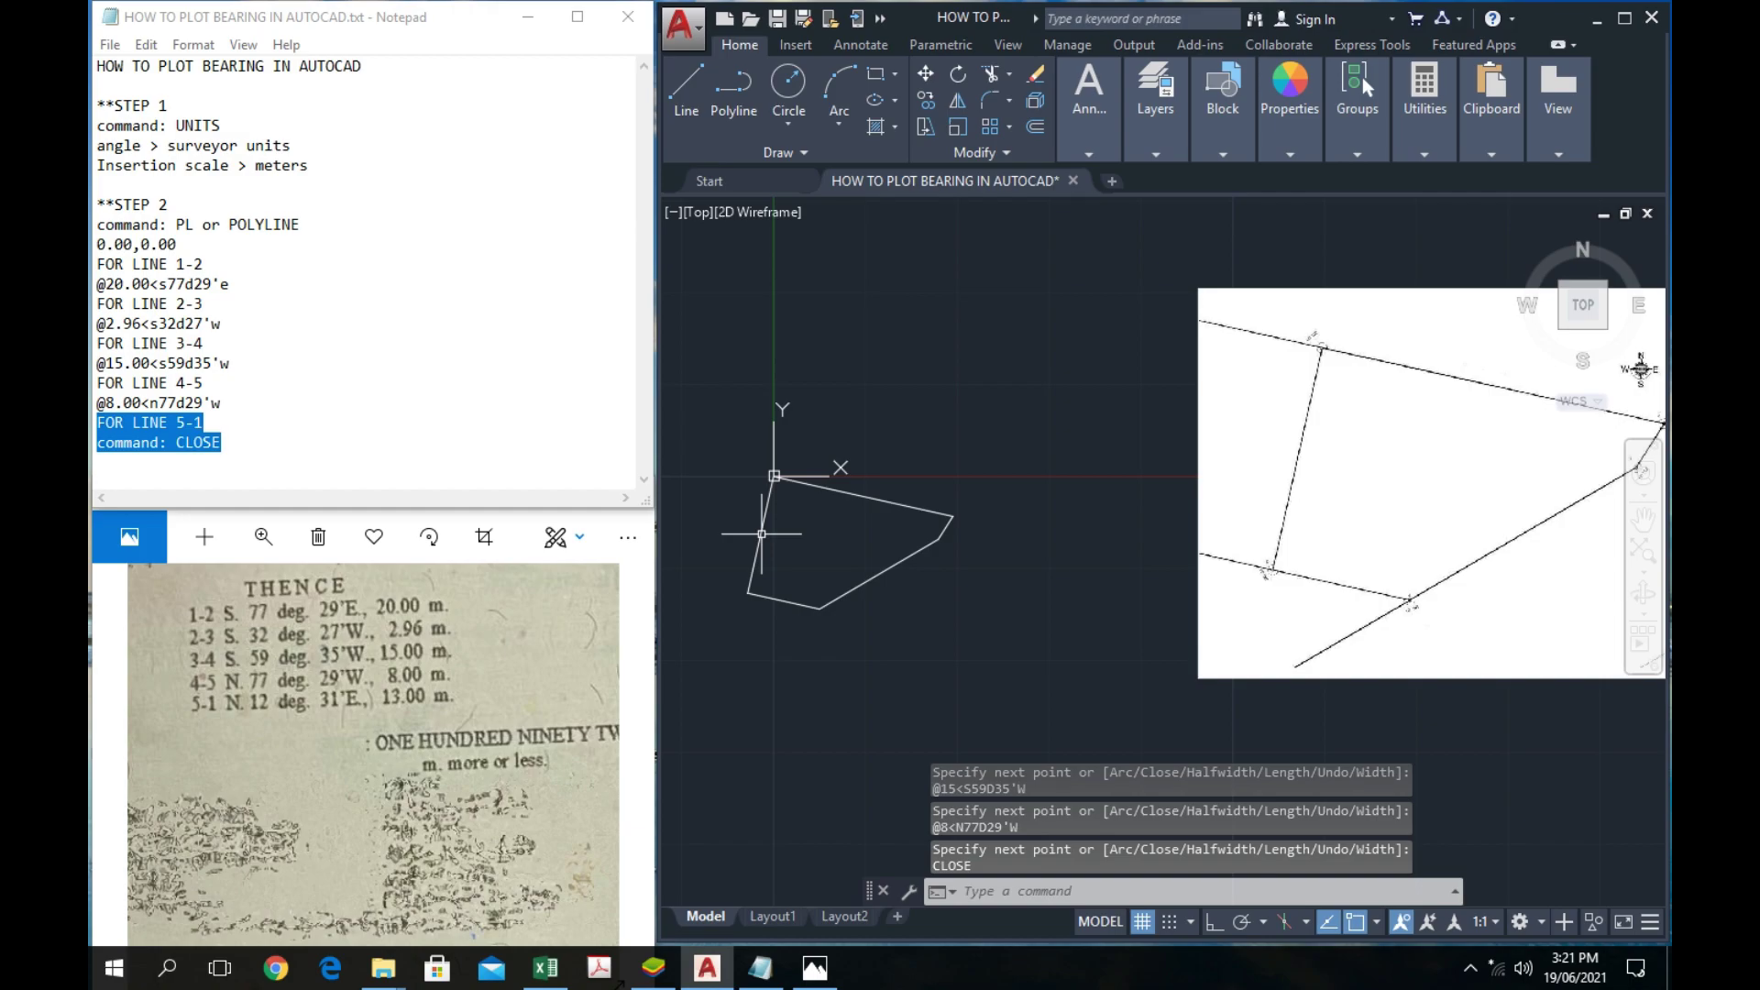
{"action": "left_click", "coordinate": [424, 695]}
{"action": "scroll", "coordinate": [424, 695], "scroll_direction": "down", "scroll_amount": 1}
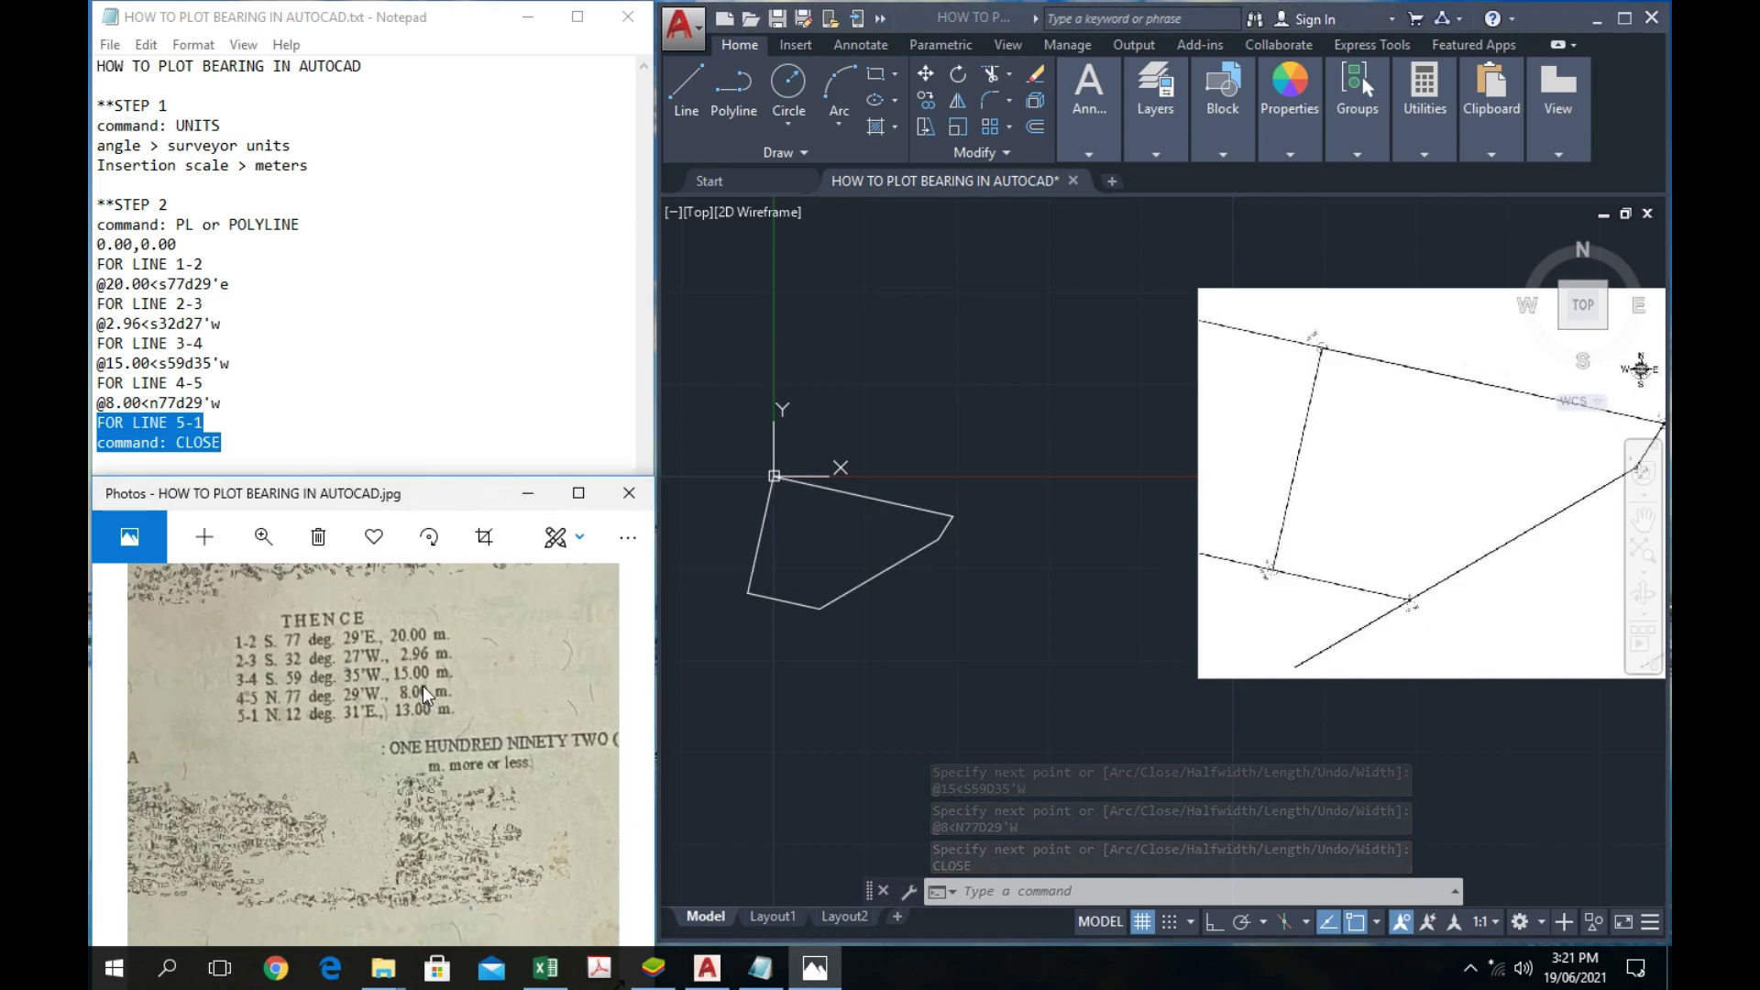
{"action": "scroll", "coordinate": [423, 694], "scroll_direction": "down", "scroll_amount": 2}
{"action": "scroll", "coordinate": [424, 693], "scroll_direction": "down", "scroll_amount": 2}
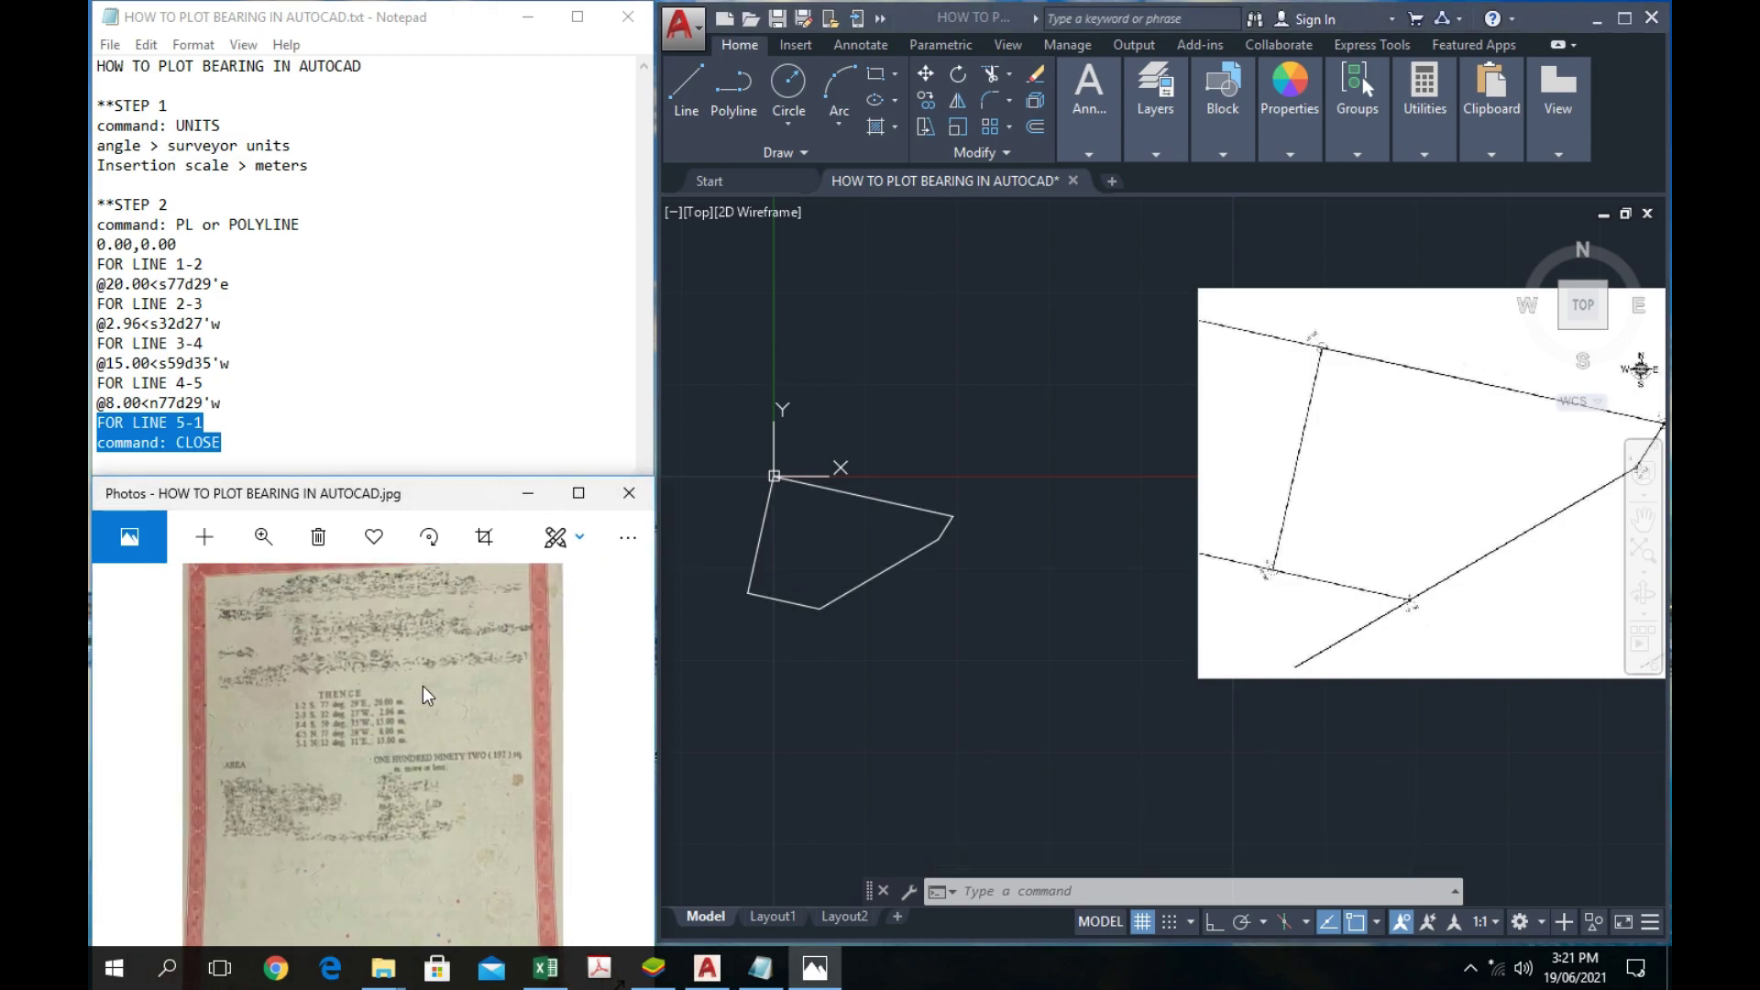
Return to the lot drawing and maximize the AutoCAD window.
{"action": "left_click", "coordinate": [1036, 475]}
{"action": "scroll", "coordinate": [962, 469], "scroll_direction": "down", "scroll_amount": 2}
{"action": "scroll", "coordinate": [1348, 467], "scroll_direction": "up", "scroll_amount": 2}
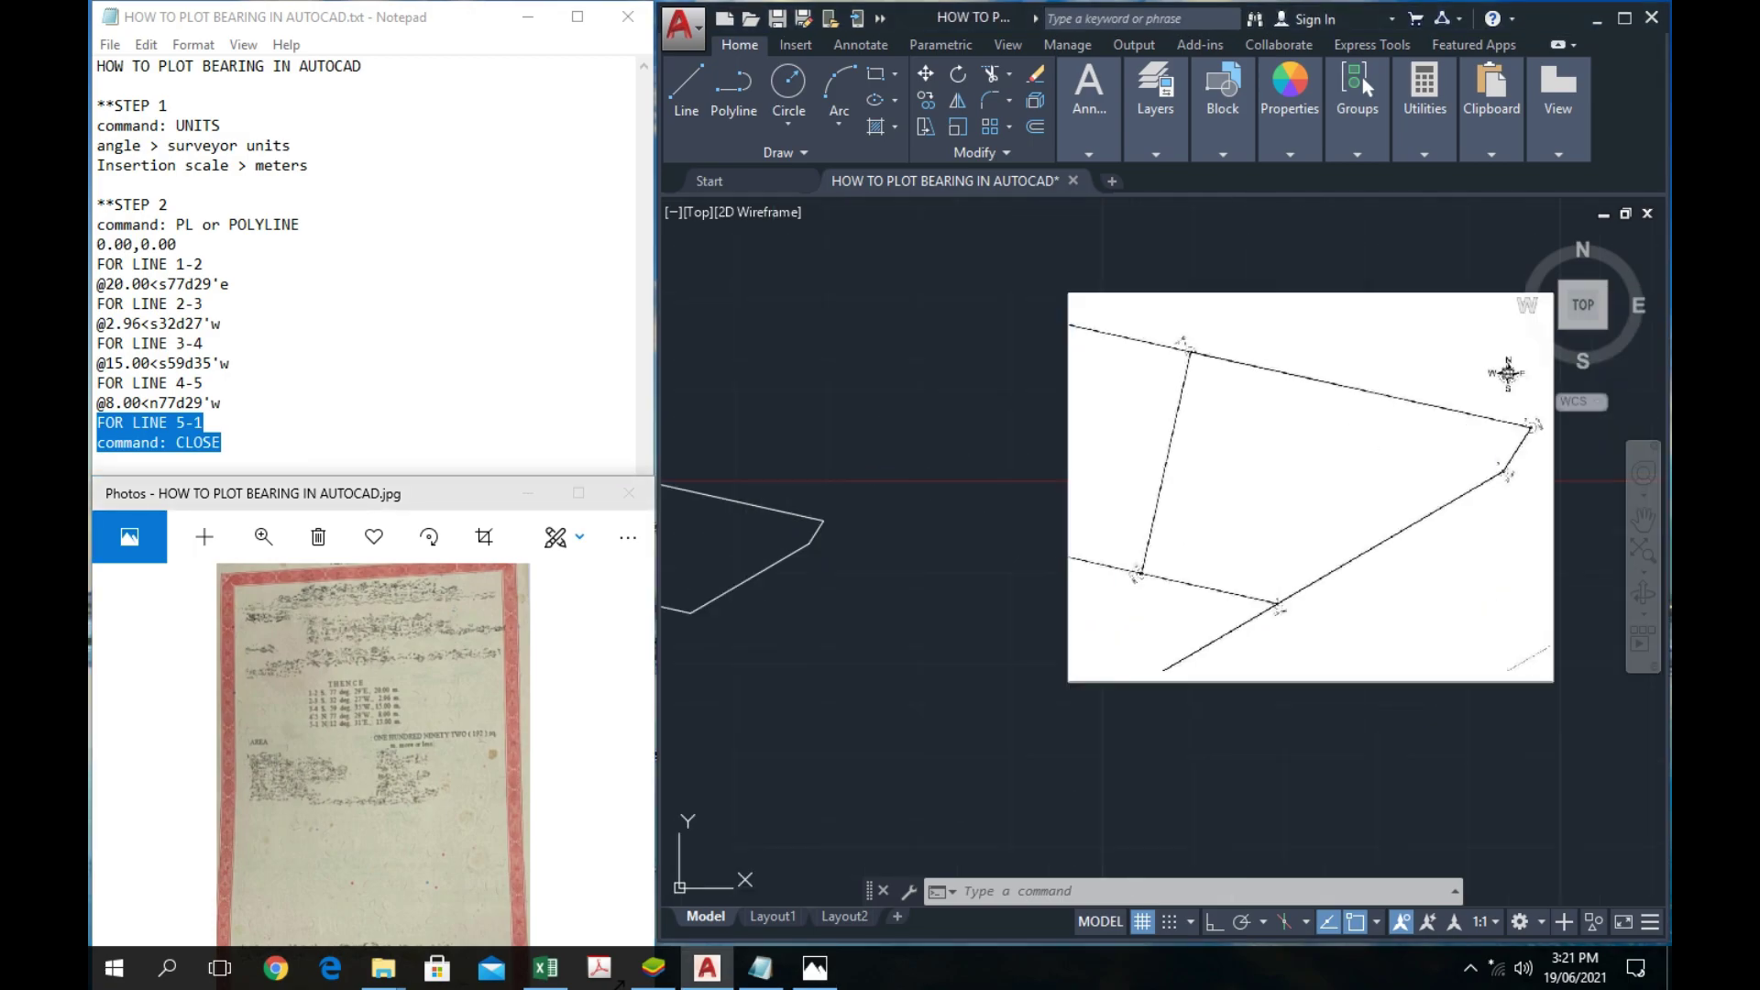
{"action": "scroll", "coordinate": [1507, 372], "scroll_direction": "down", "scroll_amount": 1}
{"action": "scroll", "coordinate": [1022, 491], "scroll_direction": "down", "scroll_amount": 2}
{"action": "scroll", "coordinate": [875, 489], "scroll_direction": "up", "scroll_amount": 4}
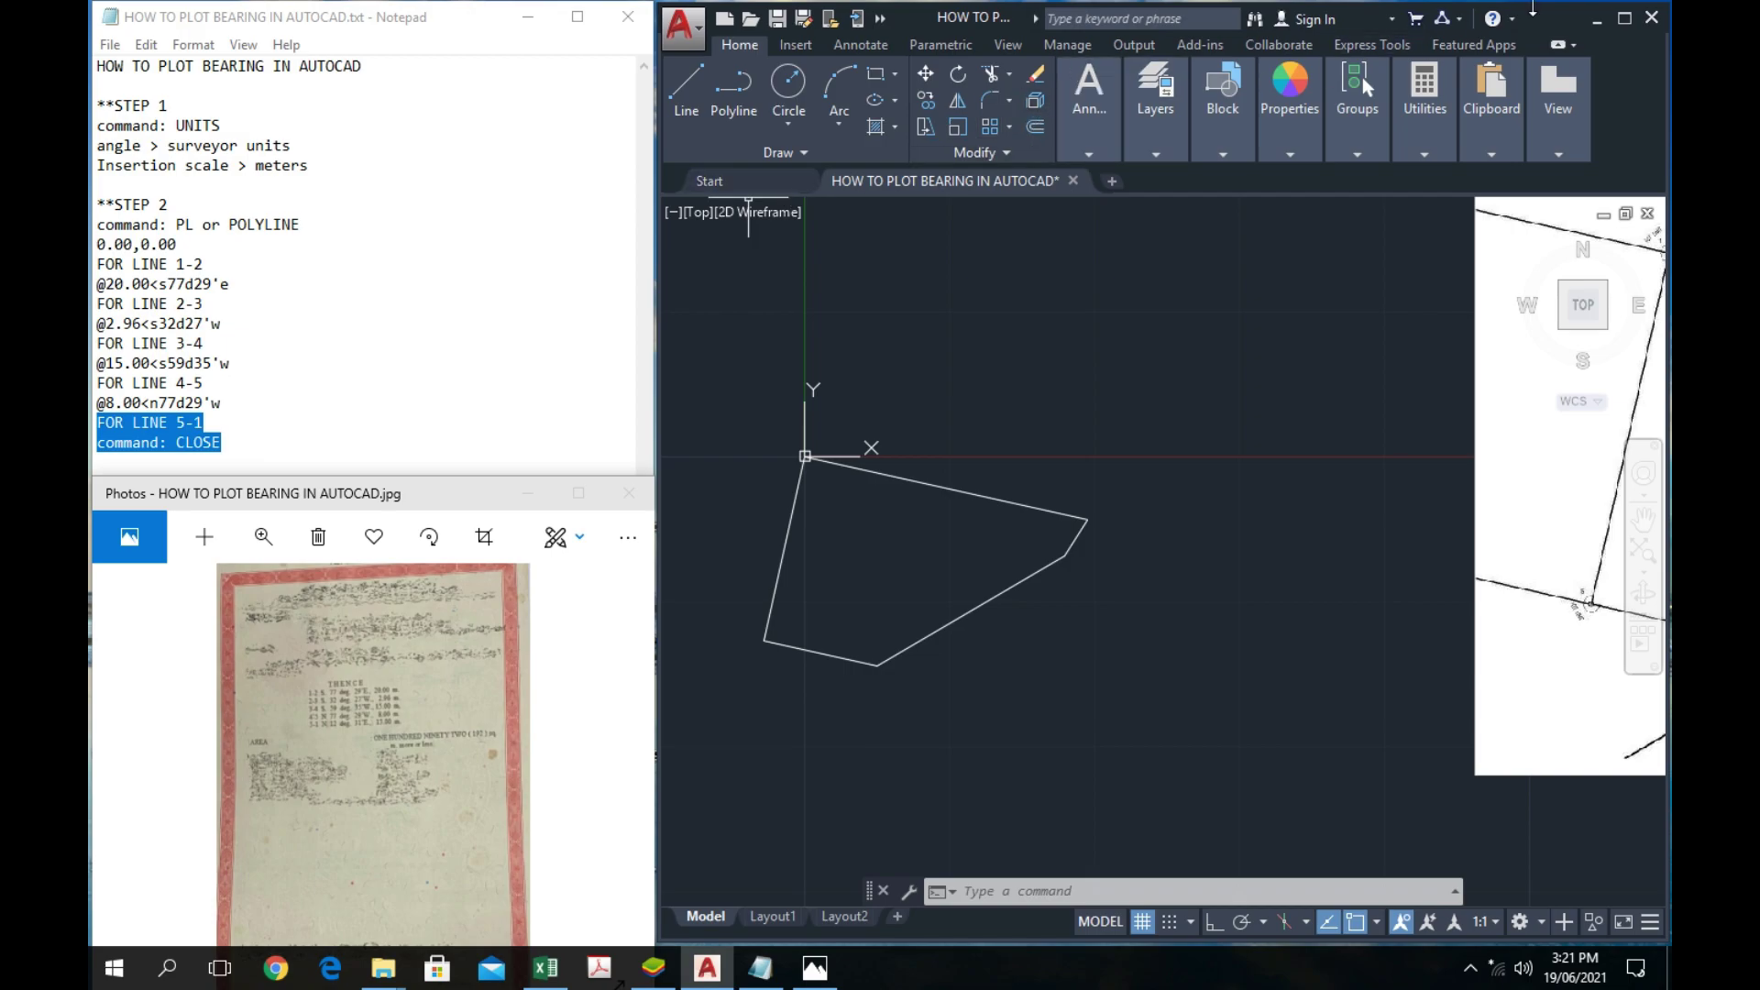
{"action": "left_click", "coordinate": [1623, 17]}
{"action": "scroll", "coordinate": [546, 492], "scroll_direction": "up", "scroll_amount": 3}
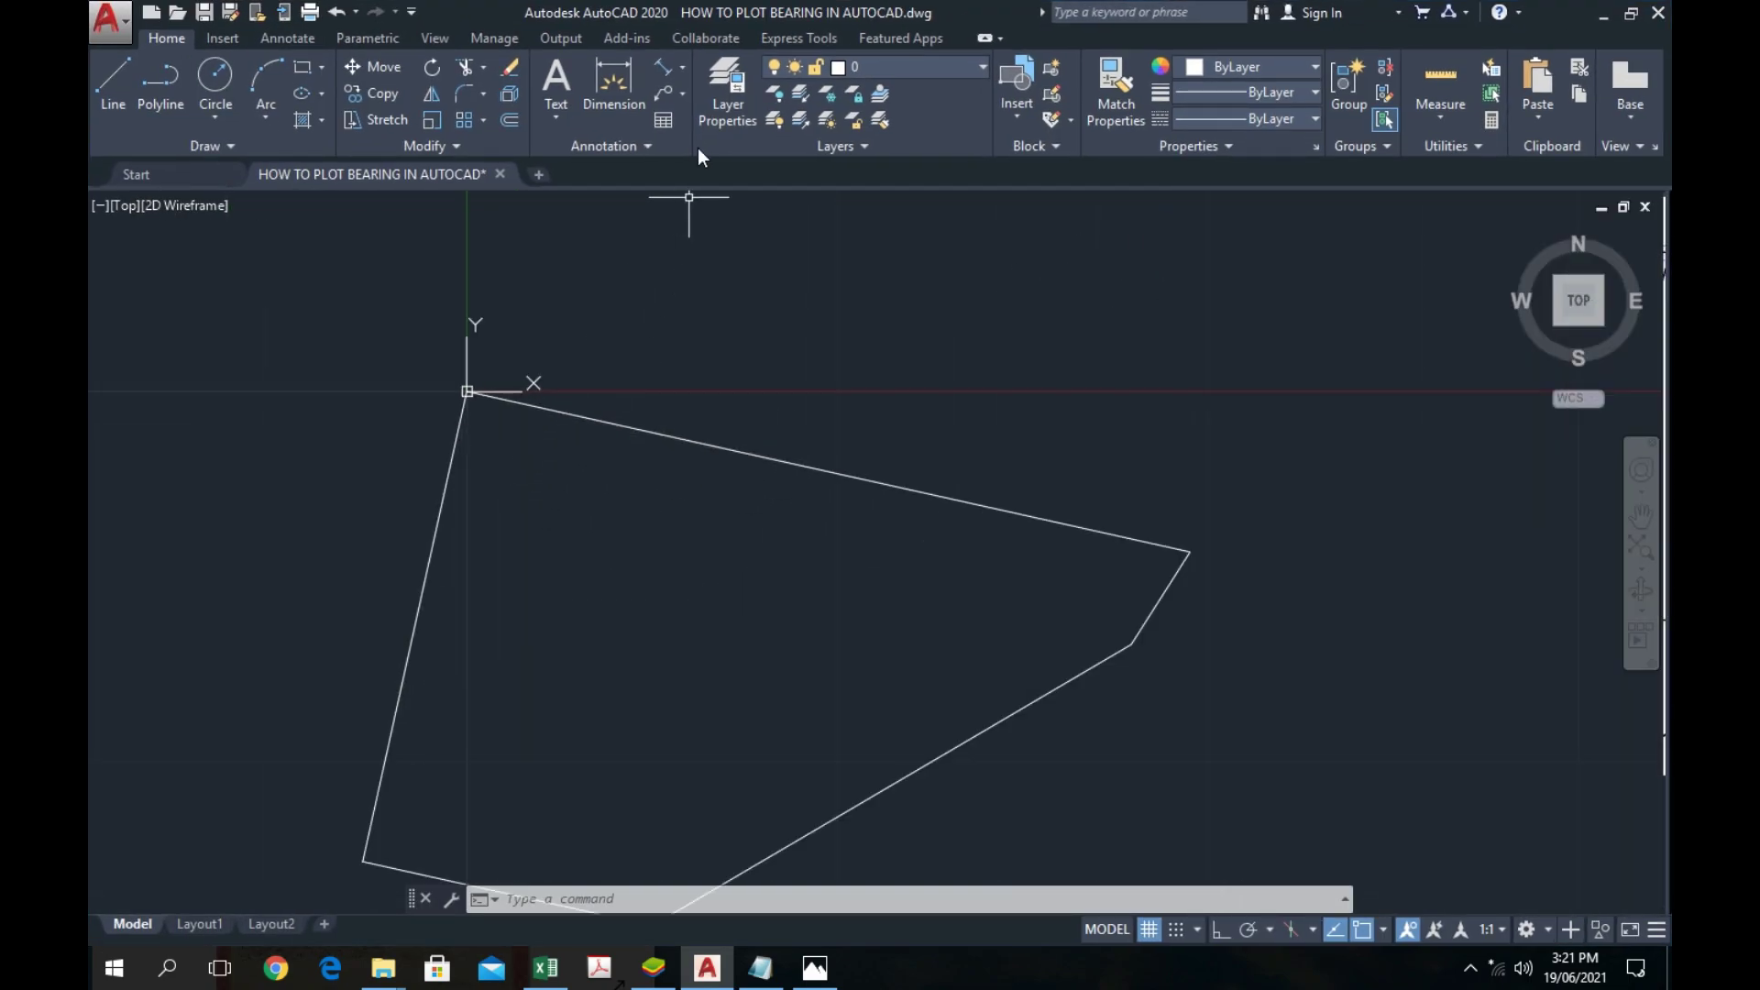
Add aligned dimensions to the 20 m side from the top-left corner, the short 2.96 side and the 15 m side.
{"action": "left_click", "coordinate": [663, 70]}
{"action": "left_click", "coordinate": [467, 392]}
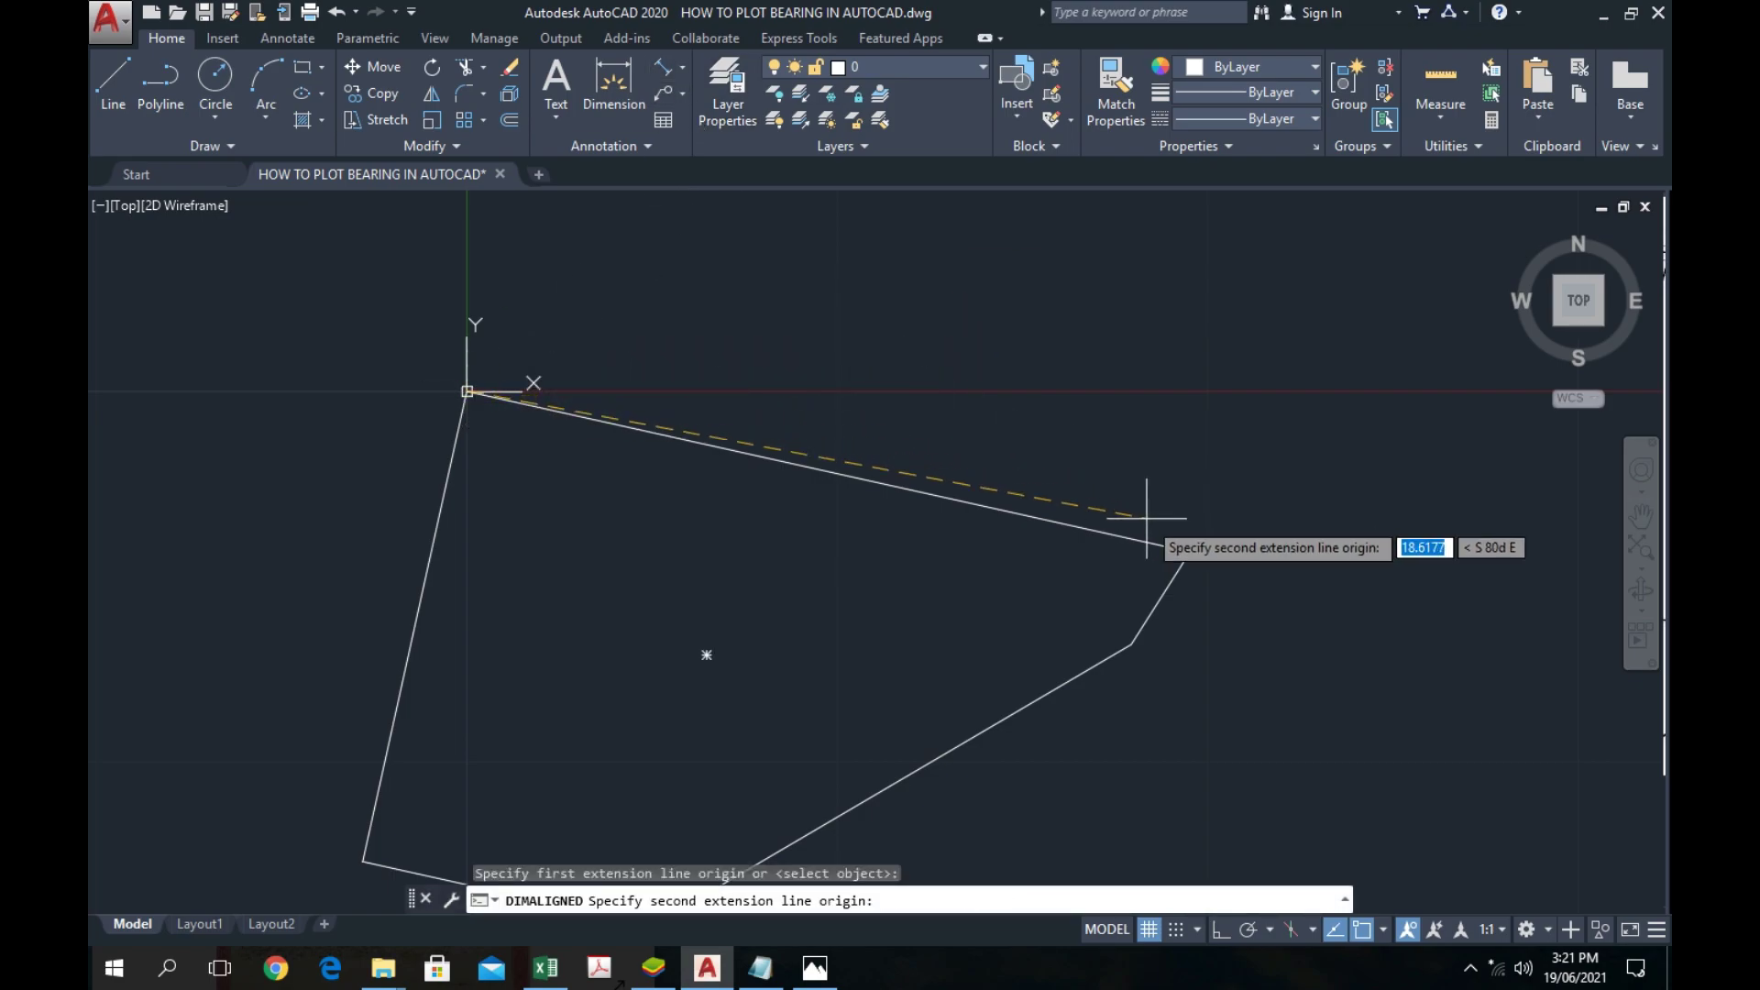
{"action": "left_click", "coordinate": [1183, 548]}
{"action": "left_click", "coordinate": [1207, 451]}
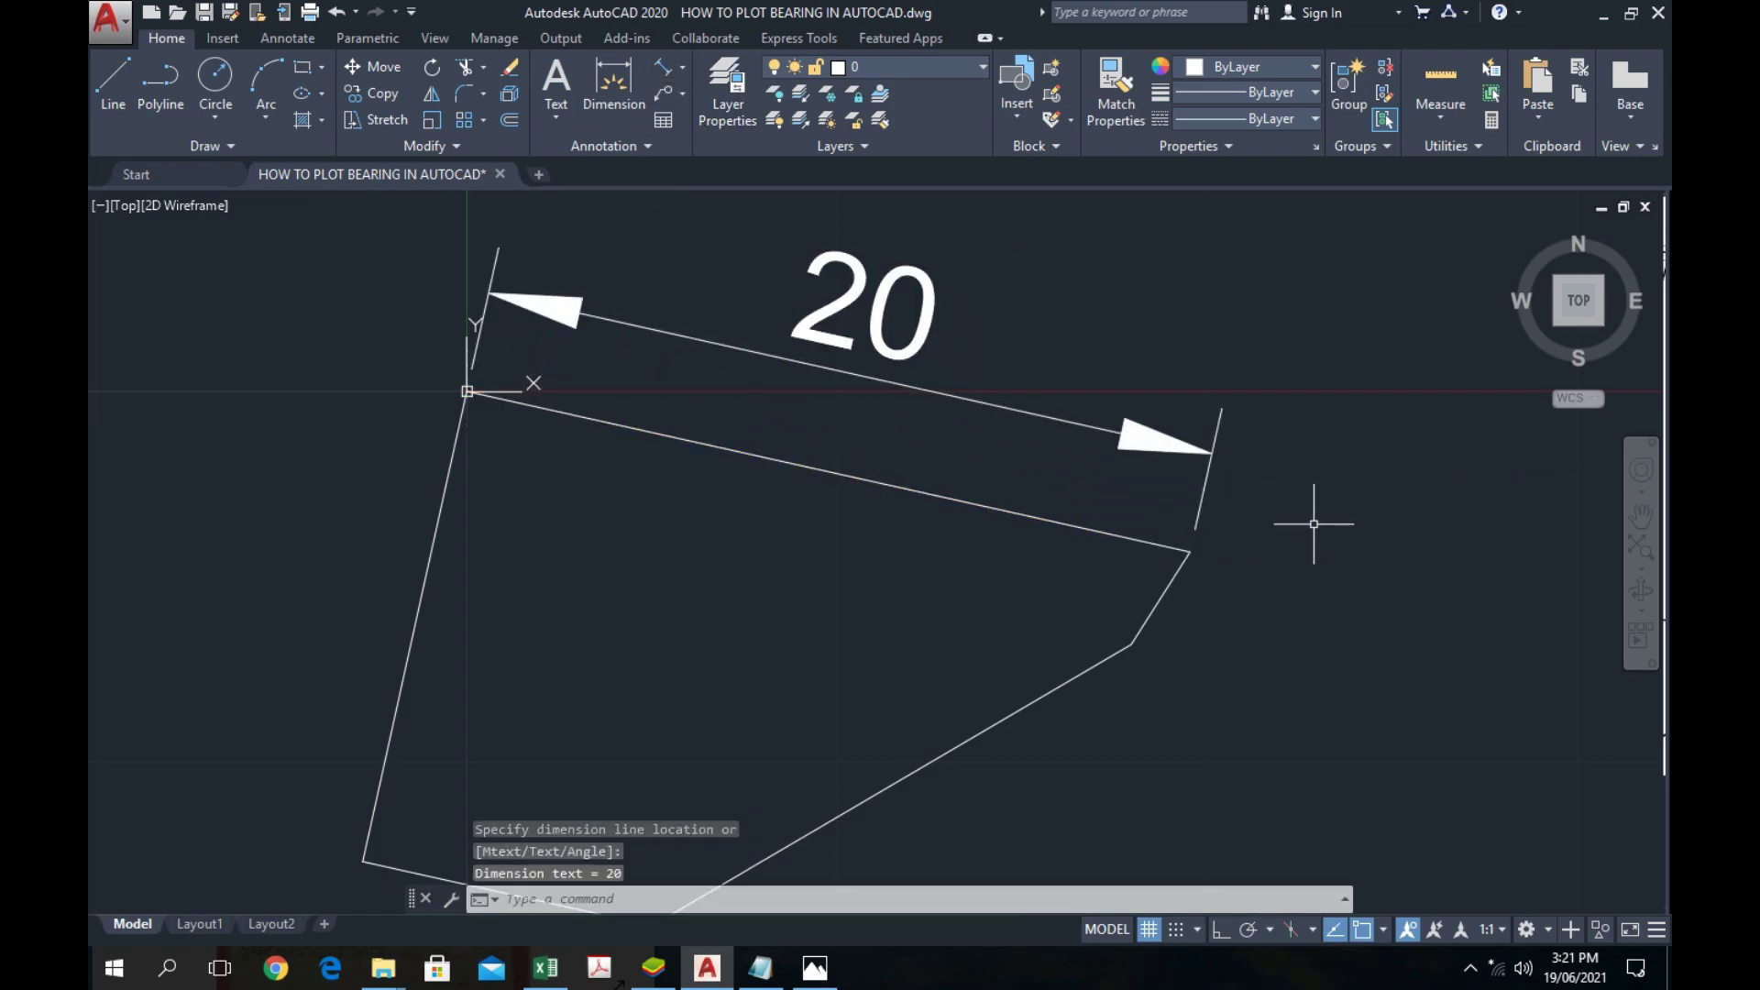
{"action": "key", "text": "Return"}
{"action": "left_click", "coordinate": [1189, 553]}
{"action": "left_click", "coordinate": [1131, 644]}
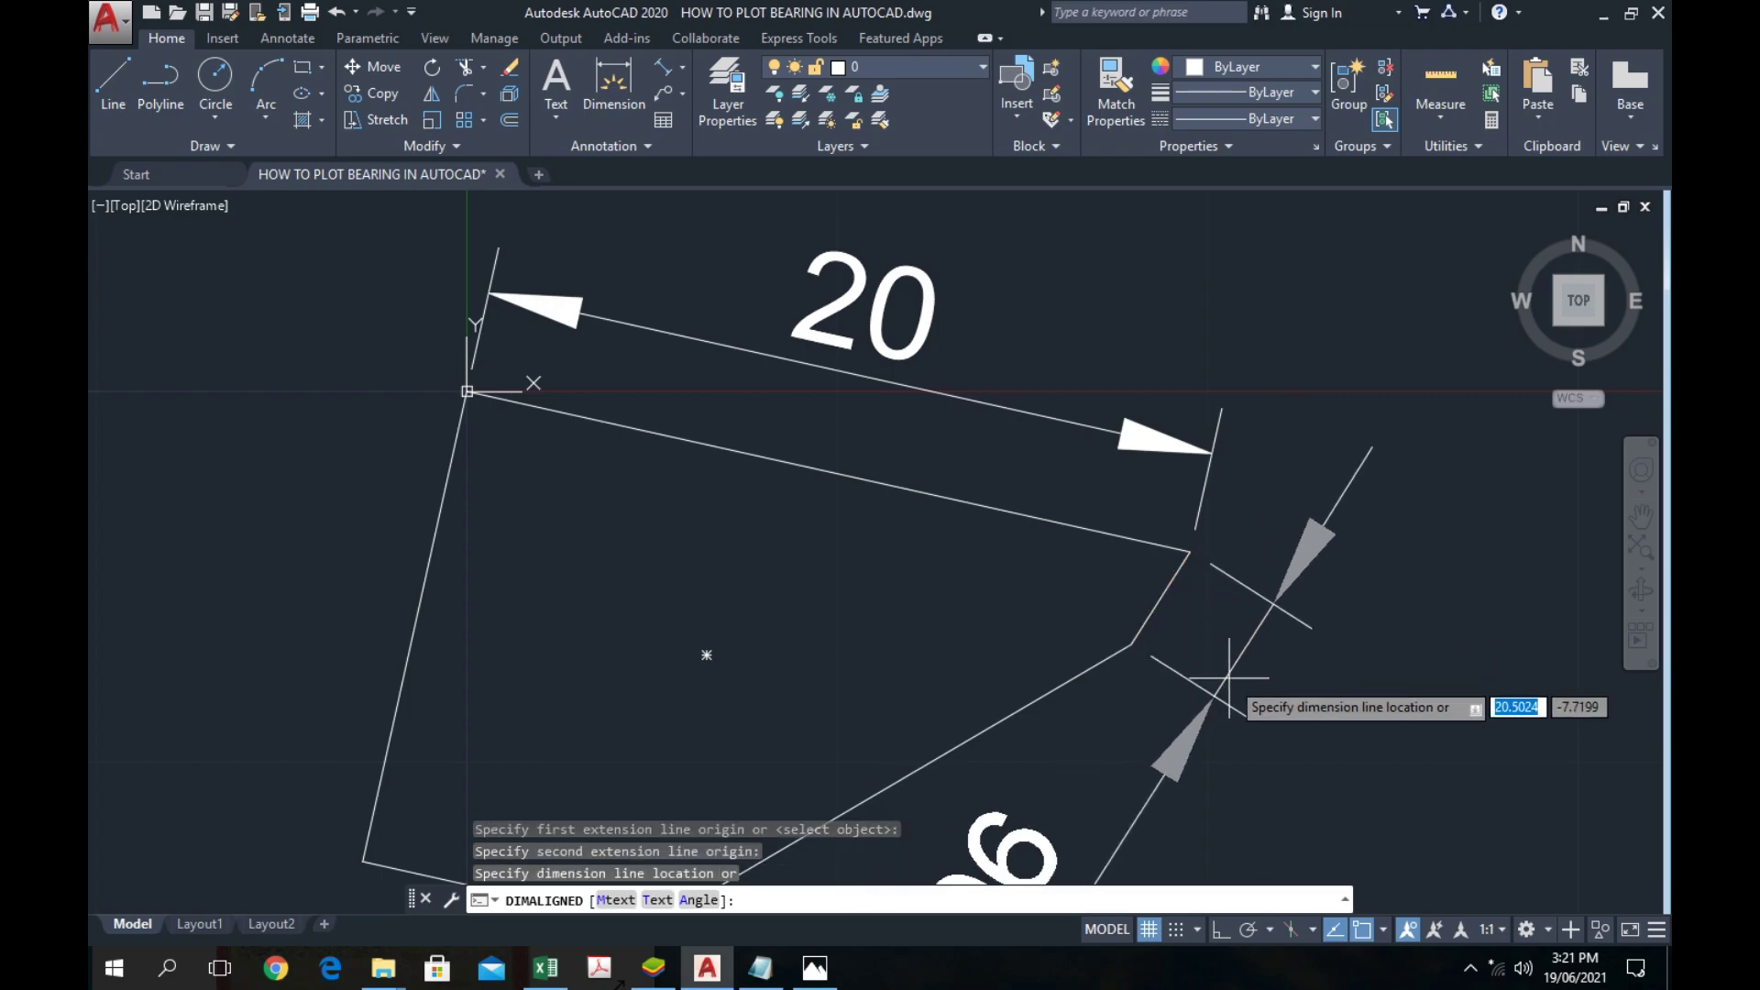
{"action": "left_click", "coordinate": [1309, 695]}
{"action": "scroll", "coordinate": [1041, 427], "scroll_direction": "down", "scroll_amount": 2}
{"action": "key", "text": "Return"}
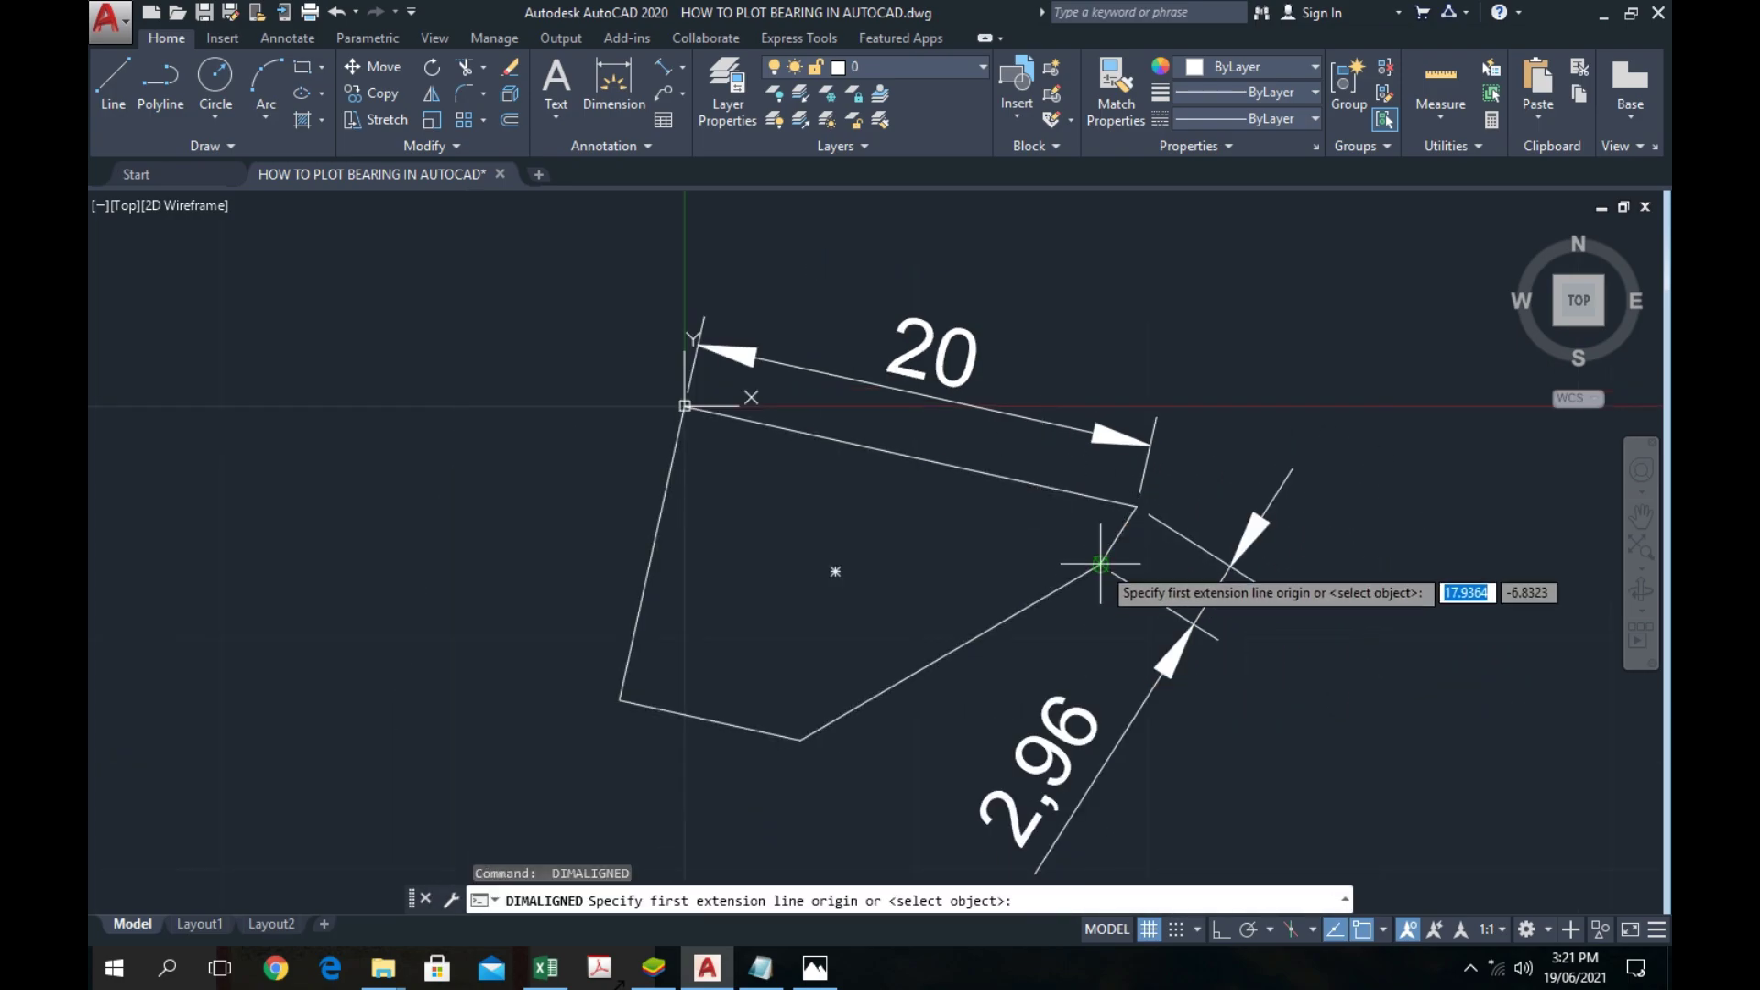
{"action": "left_click", "coordinate": [1100, 564]}
{"action": "left_click", "coordinate": [803, 736]}
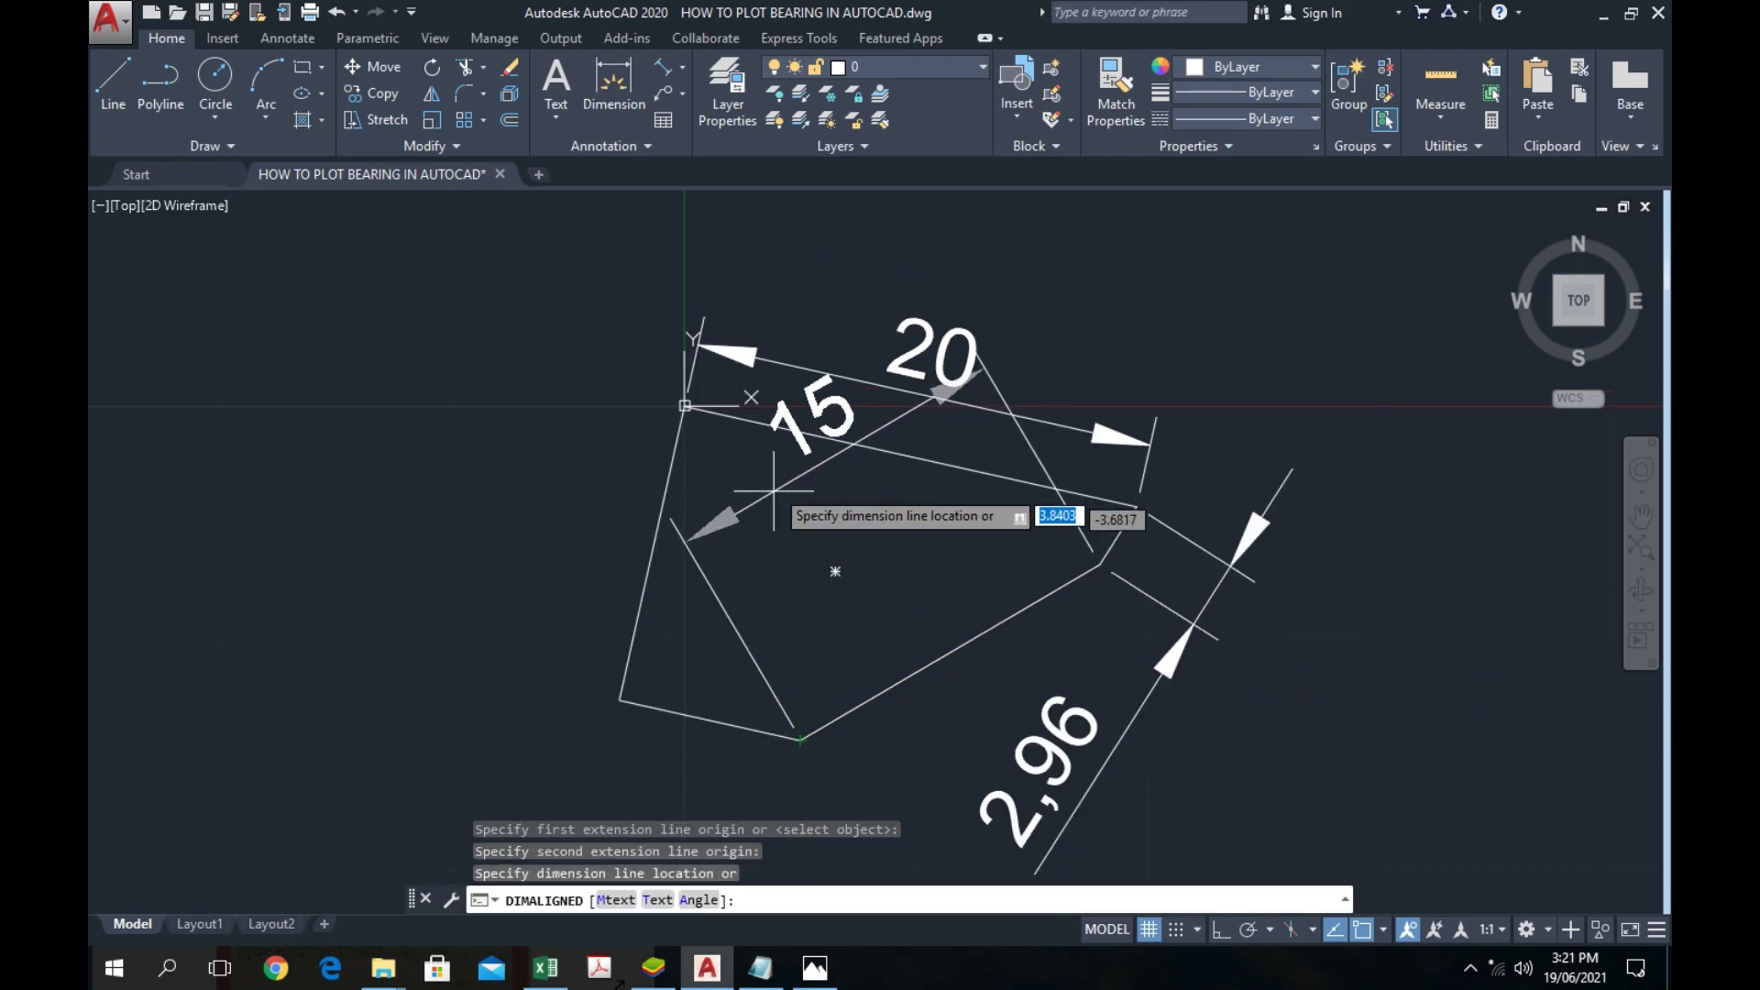
{"action": "scroll", "coordinate": [825, 501], "scroll_direction": "down", "scroll_amount": 3}
{"action": "left_click", "coordinate": [884, 665]}
{"action": "scroll", "coordinate": [799, 561], "scroll_direction": "up", "scroll_amount": 3}
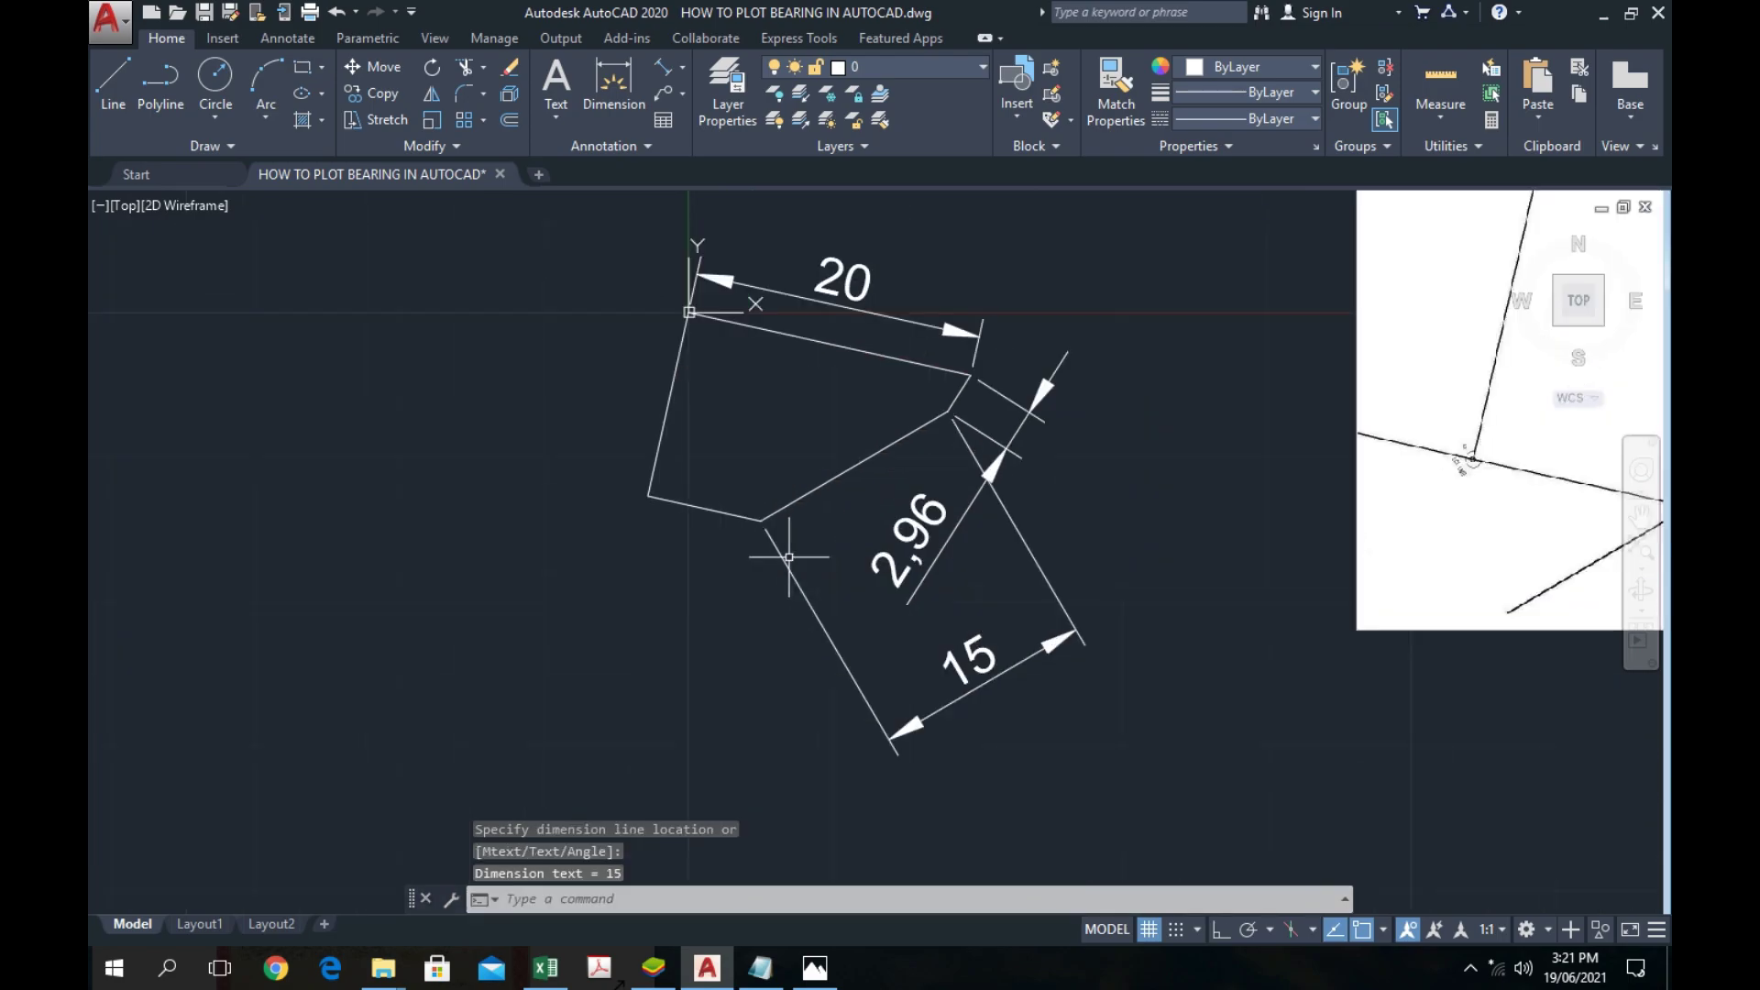